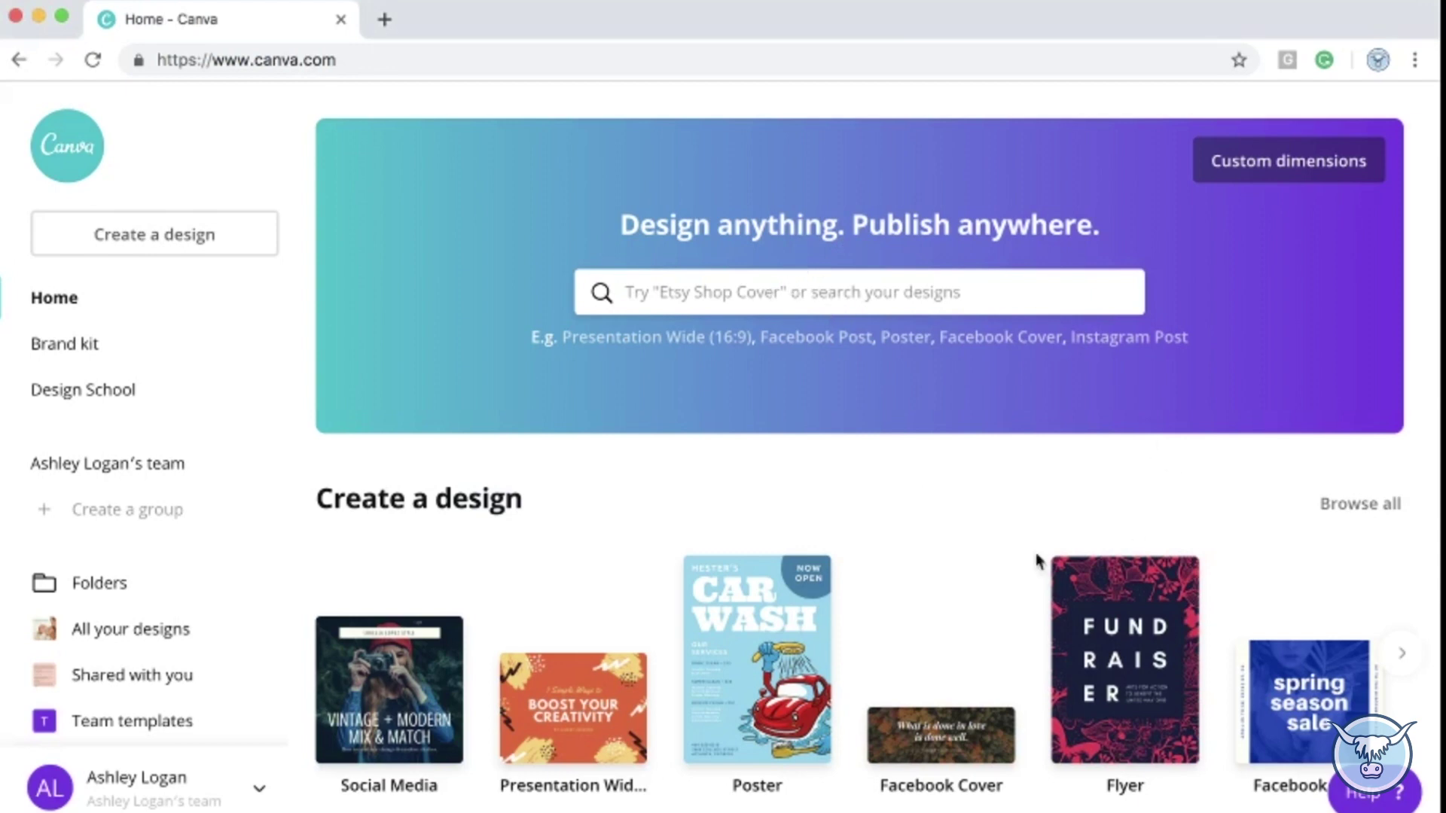
Browse the design-type carousel and suggestions without choosing any of them.
{"action": "scroll", "coordinate": [863, 670], "scroll_direction": "down", "scroll_amount": 2}
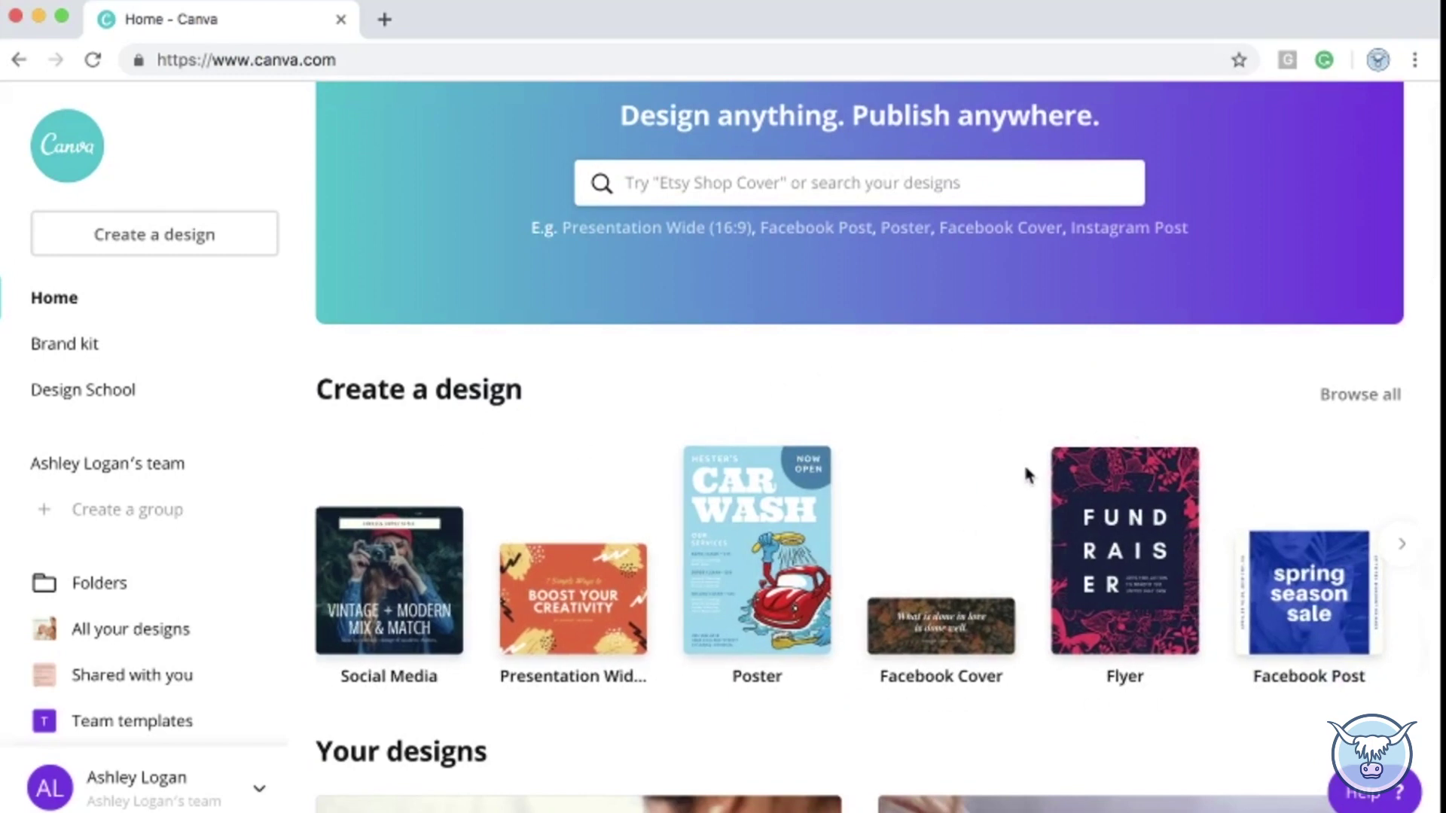
{"action": "left_click", "coordinate": [1403, 546]}
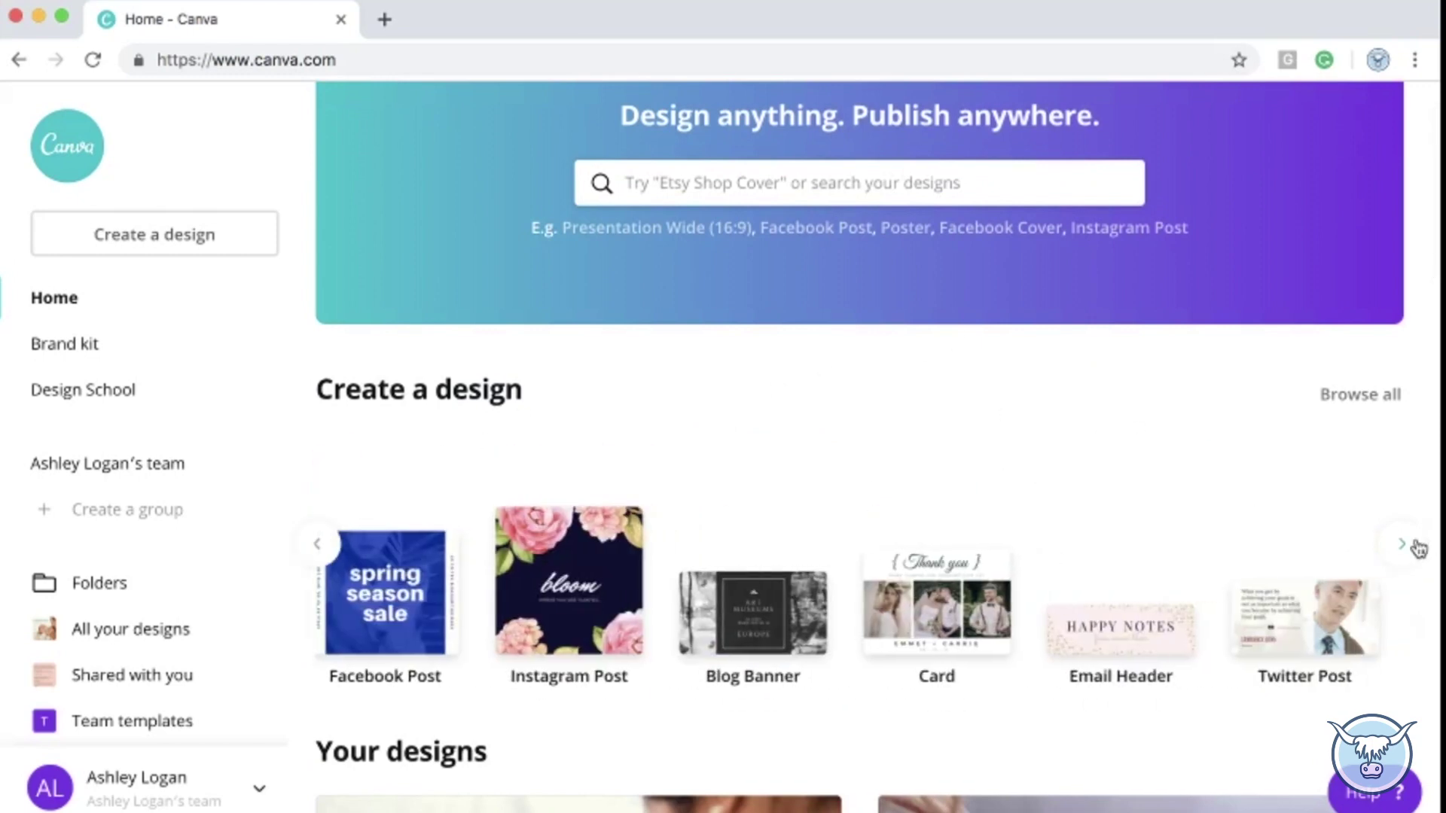
{"action": "left_click", "coordinate": [1402, 546]}
{"action": "left_click", "coordinate": [1416, 548]}
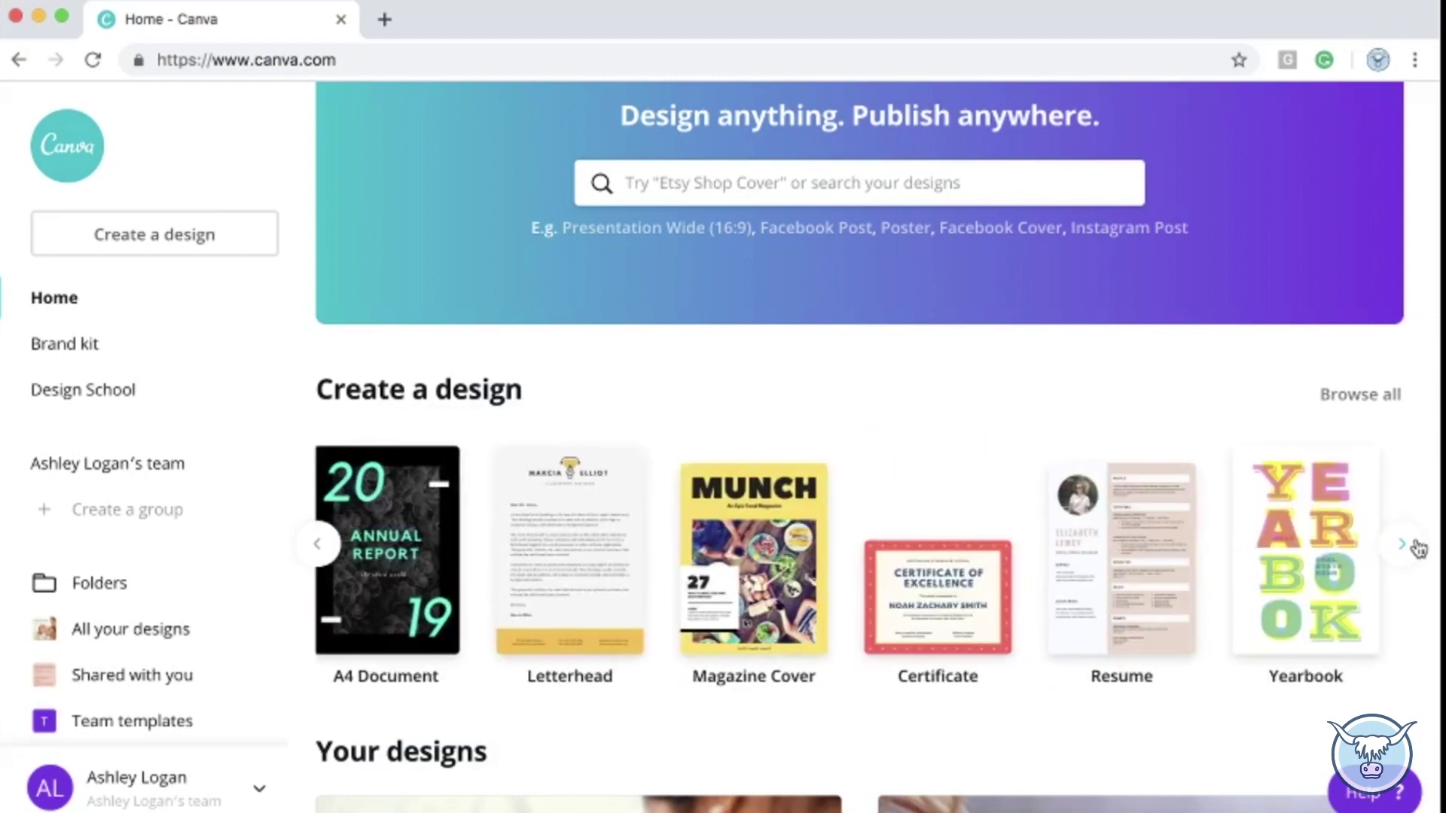
{"action": "left_click", "coordinate": [1414, 547]}
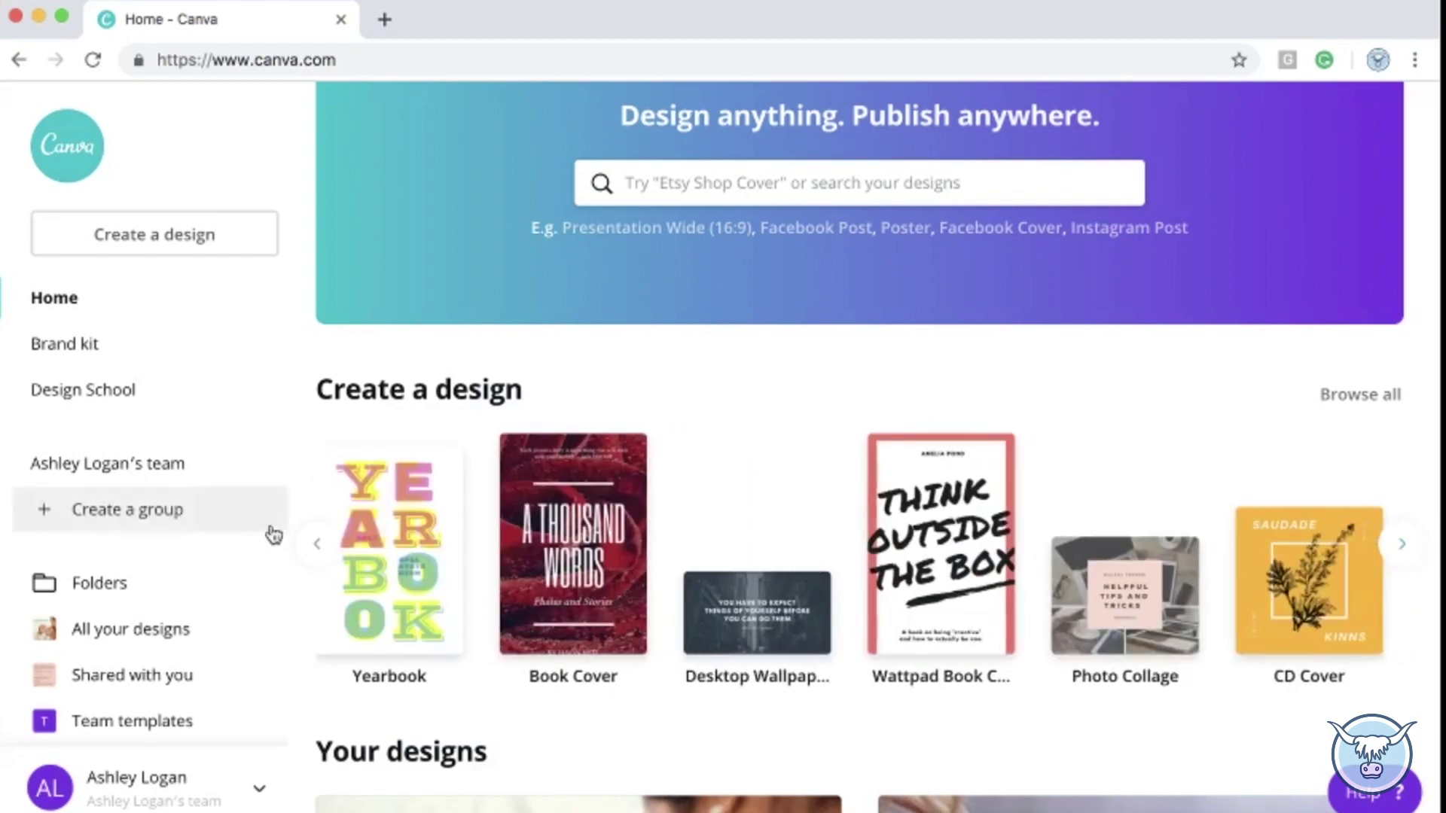
{"action": "left_click", "coordinate": [320, 546]}
{"action": "left_click", "coordinate": [322, 548]}
{"action": "left_click", "coordinate": [324, 549]}
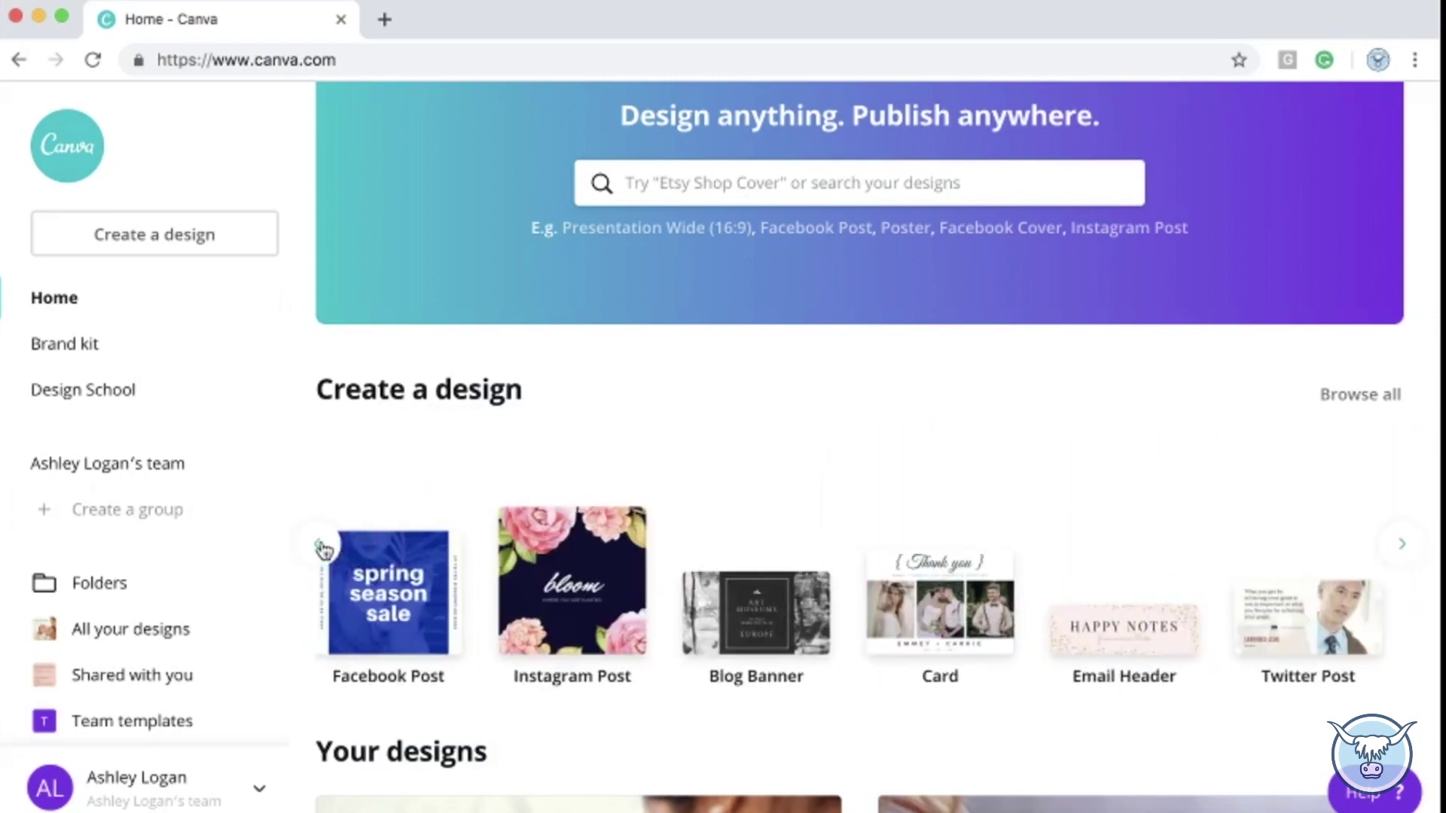
{"action": "scroll", "coordinate": [1010, 410], "scroll_direction": "up", "scroll_amount": 2}
{"action": "left_click", "coordinate": [902, 286]}
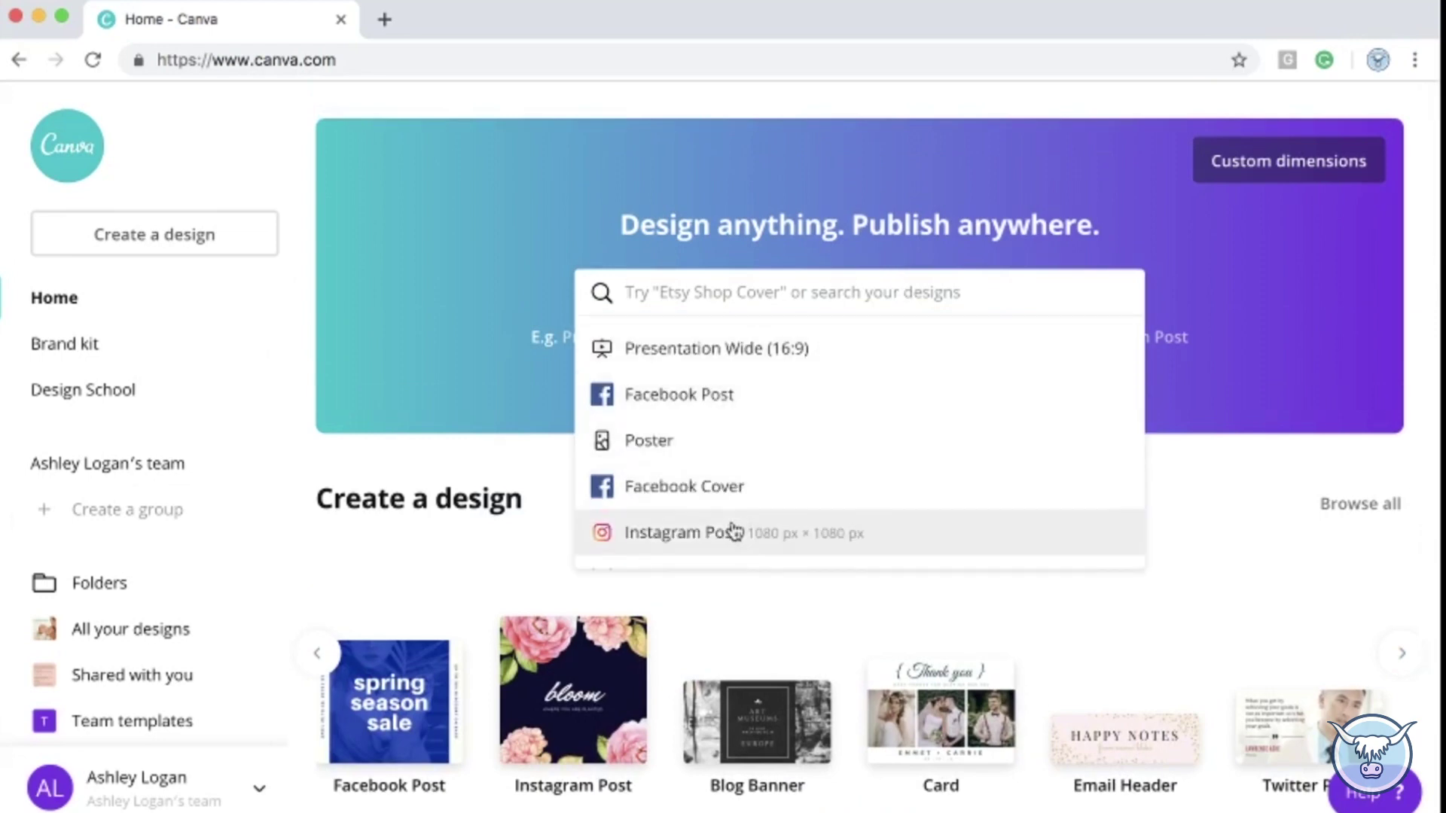
{"action": "scroll", "coordinate": [782, 446], "scroll_direction": "down", "scroll_amount": 3}
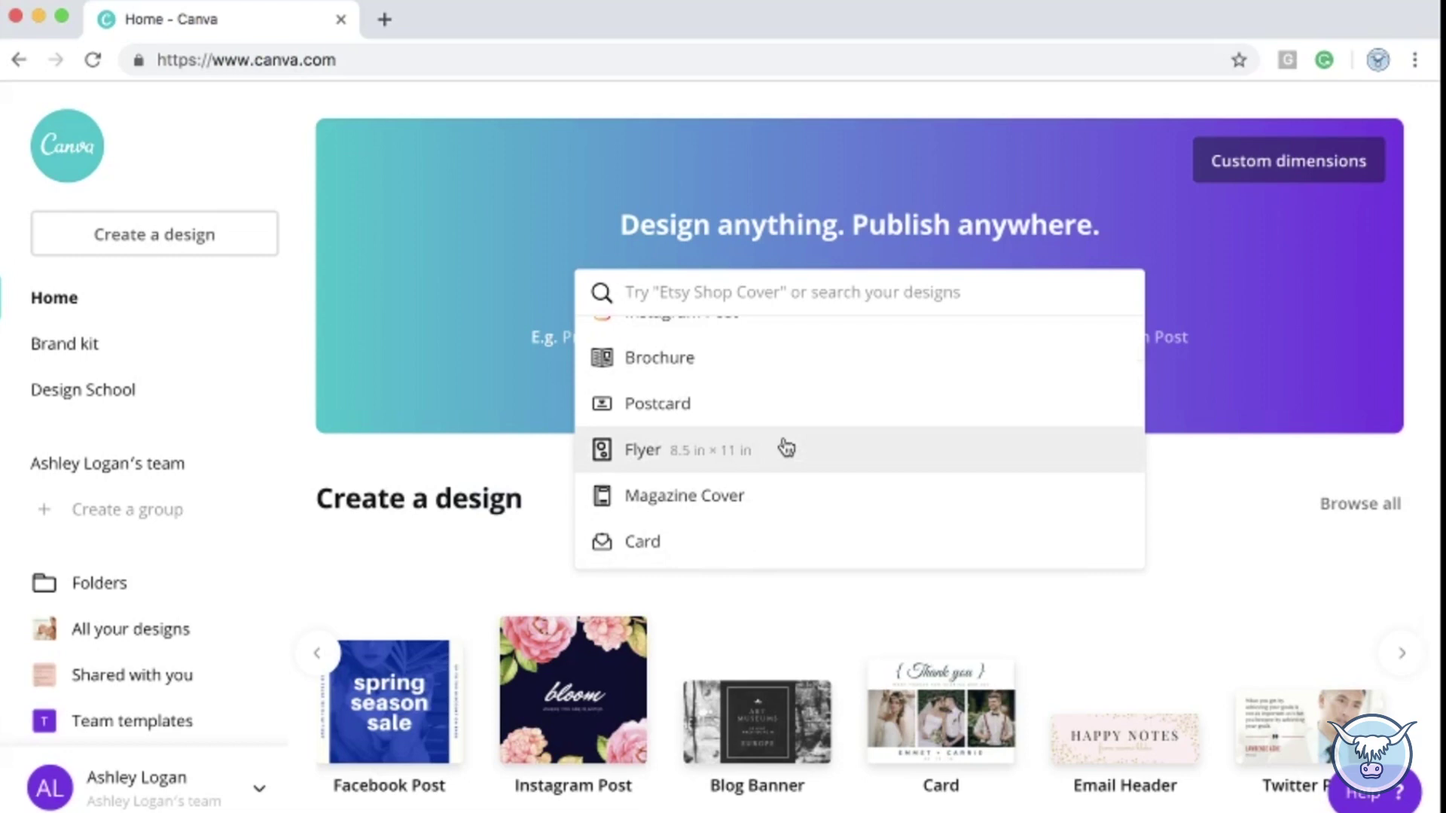
{"action": "scroll", "coordinate": [785, 452], "scroll_direction": "up", "scroll_amount": 1}
{"action": "left_click", "coordinate": [1318, 285]}
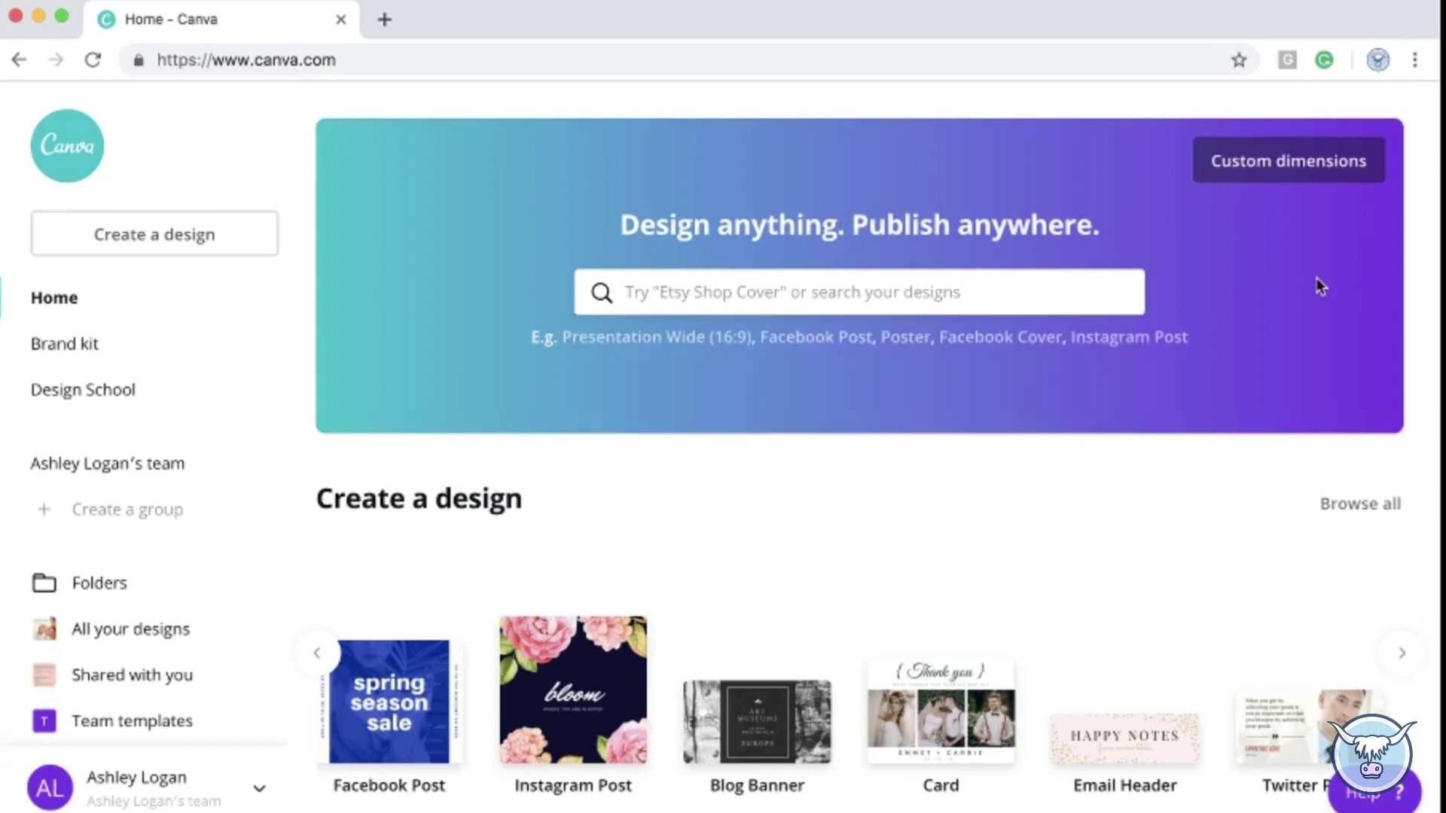
Enter custom dimensions of 1080 wide by 1350 high in pixels.
{"action": "left_click", "coordinate": [1290, 180]}
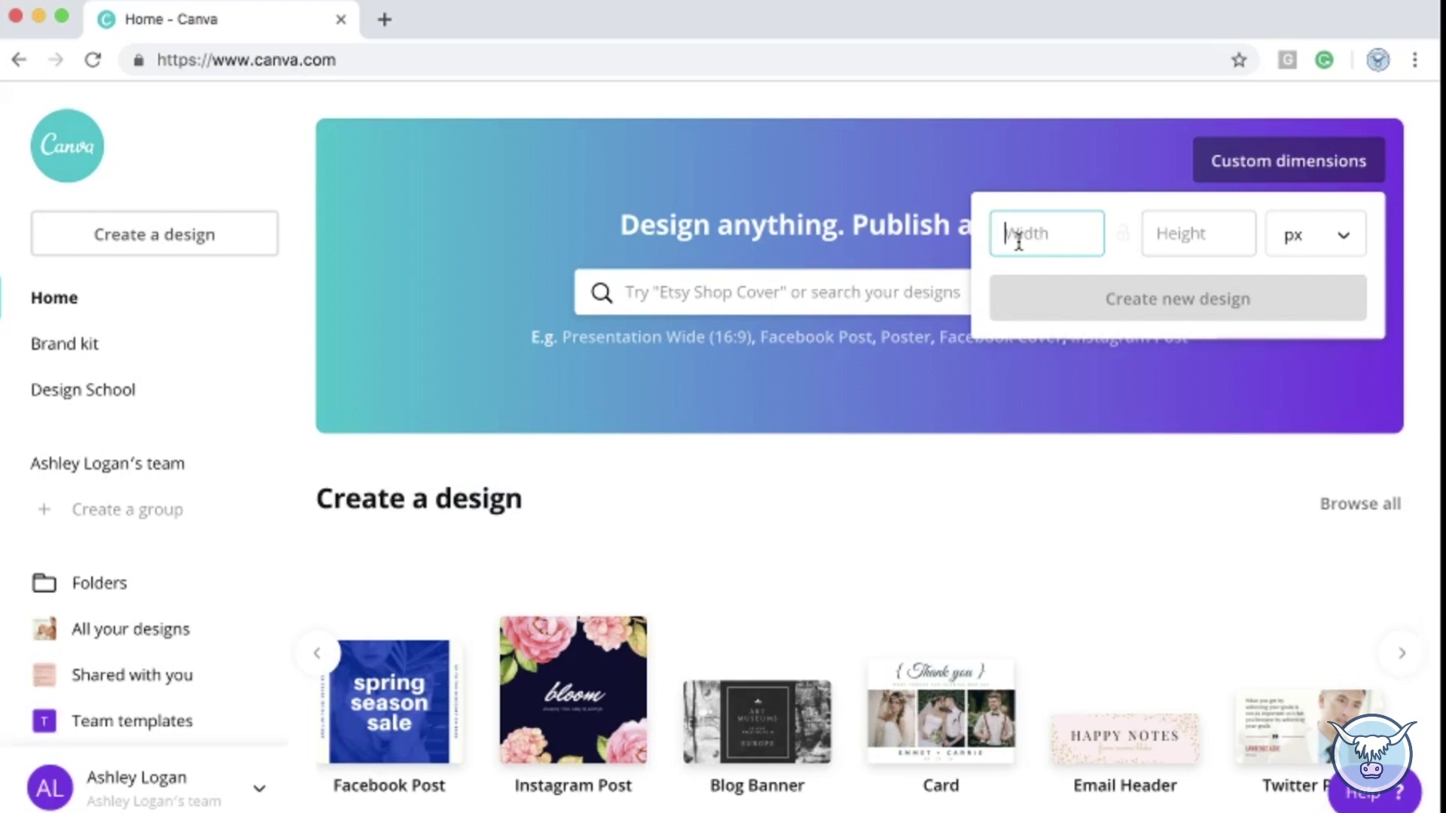
{"action": "type", "text": "1080"}
{"action": "left_click", "coordinate": [1198, 233]}
{"action": "type", "text": "135"}
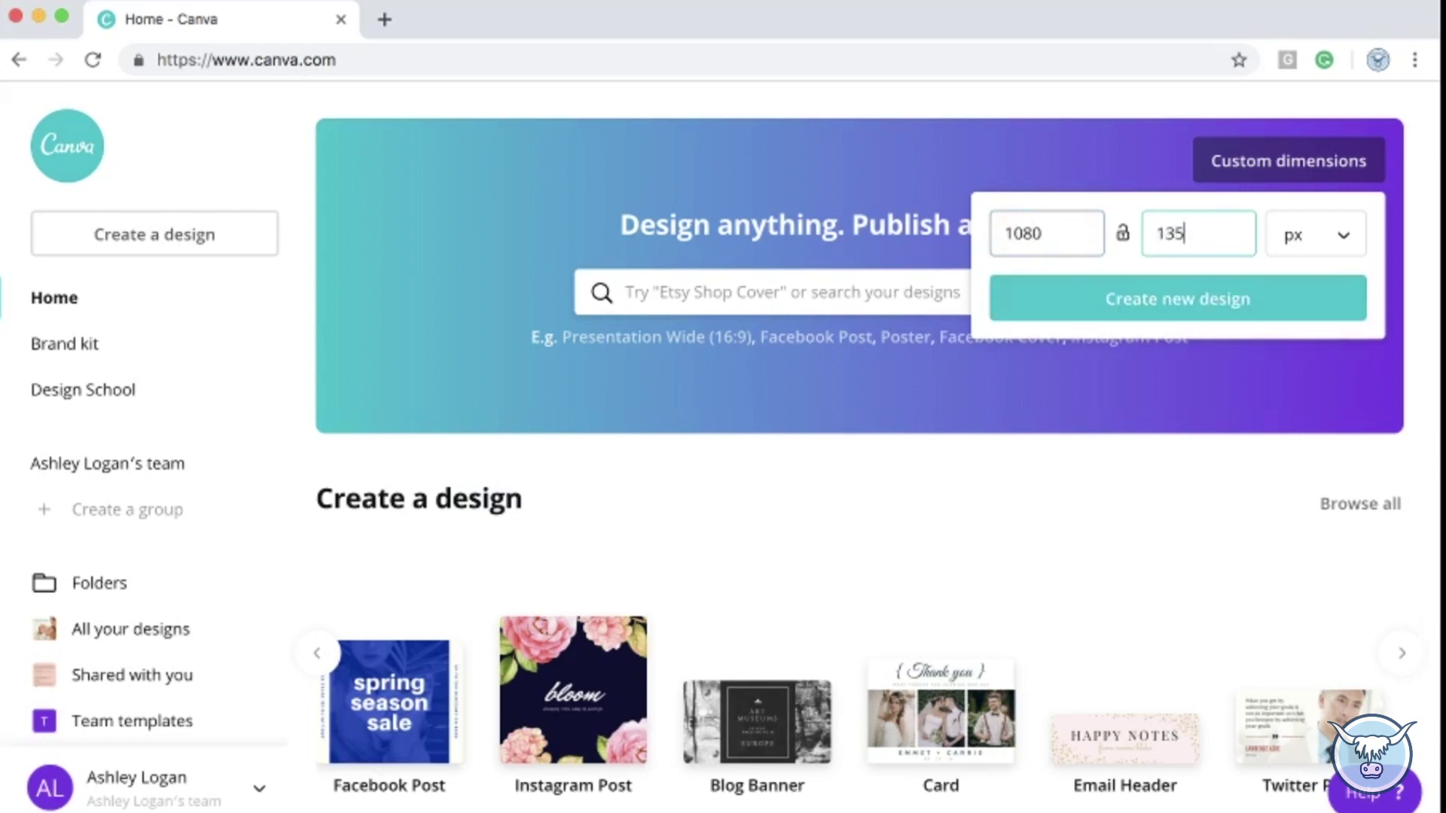
{"action": "type", "text": "00"}
{"action": "key", "text": "BackSpace"}
{"action": "key", "text": "BackSpace"}
Create the 1080×1350 px design and apply the Creativity + Conviction Fundraiser template.
{"action": "left_click", "coordinate": [1142, 301]}
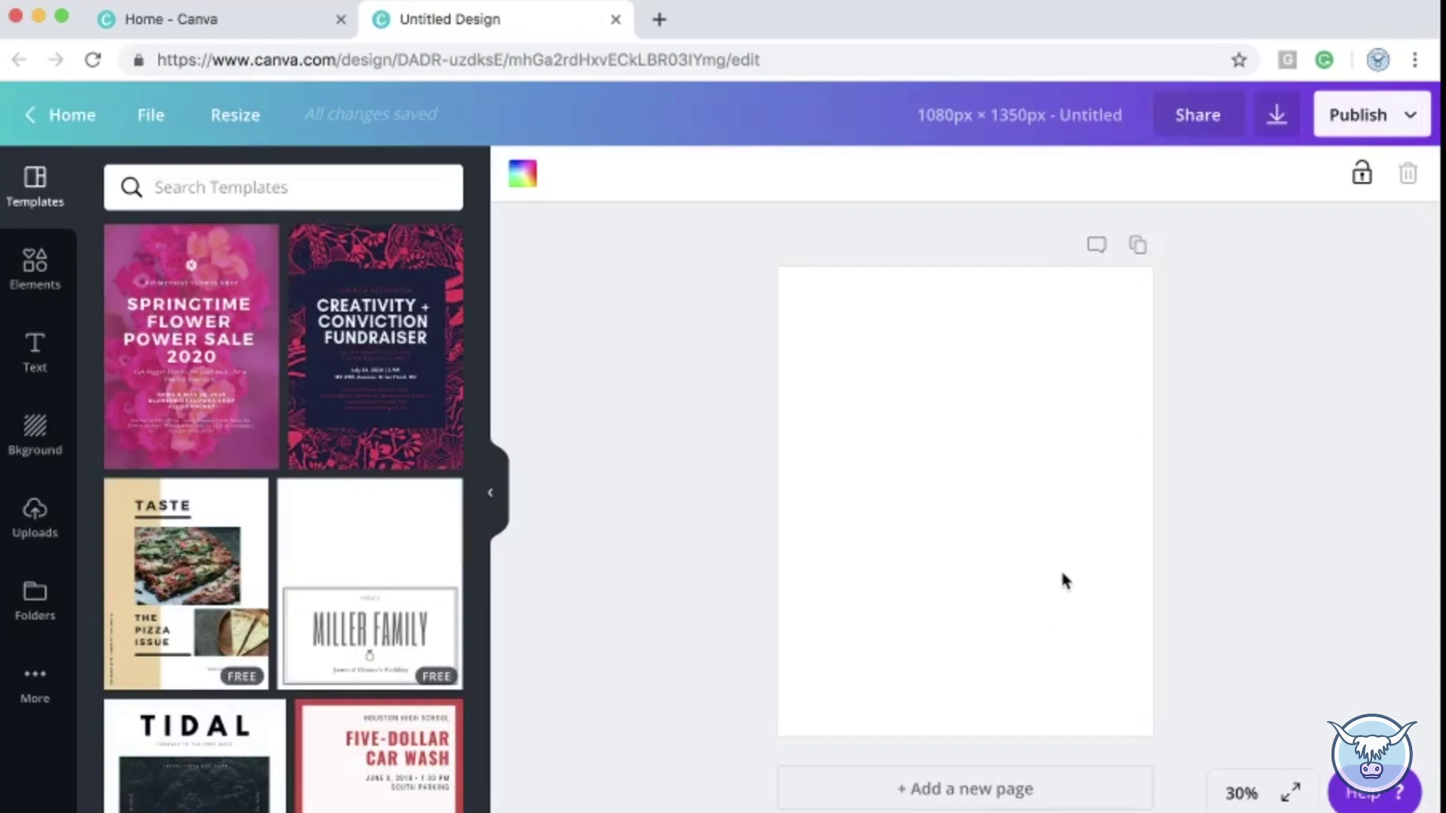
{"action": "scroll", "coordinate": [690, 509], "scroll_direction": "down", "scroll_amount": 1}
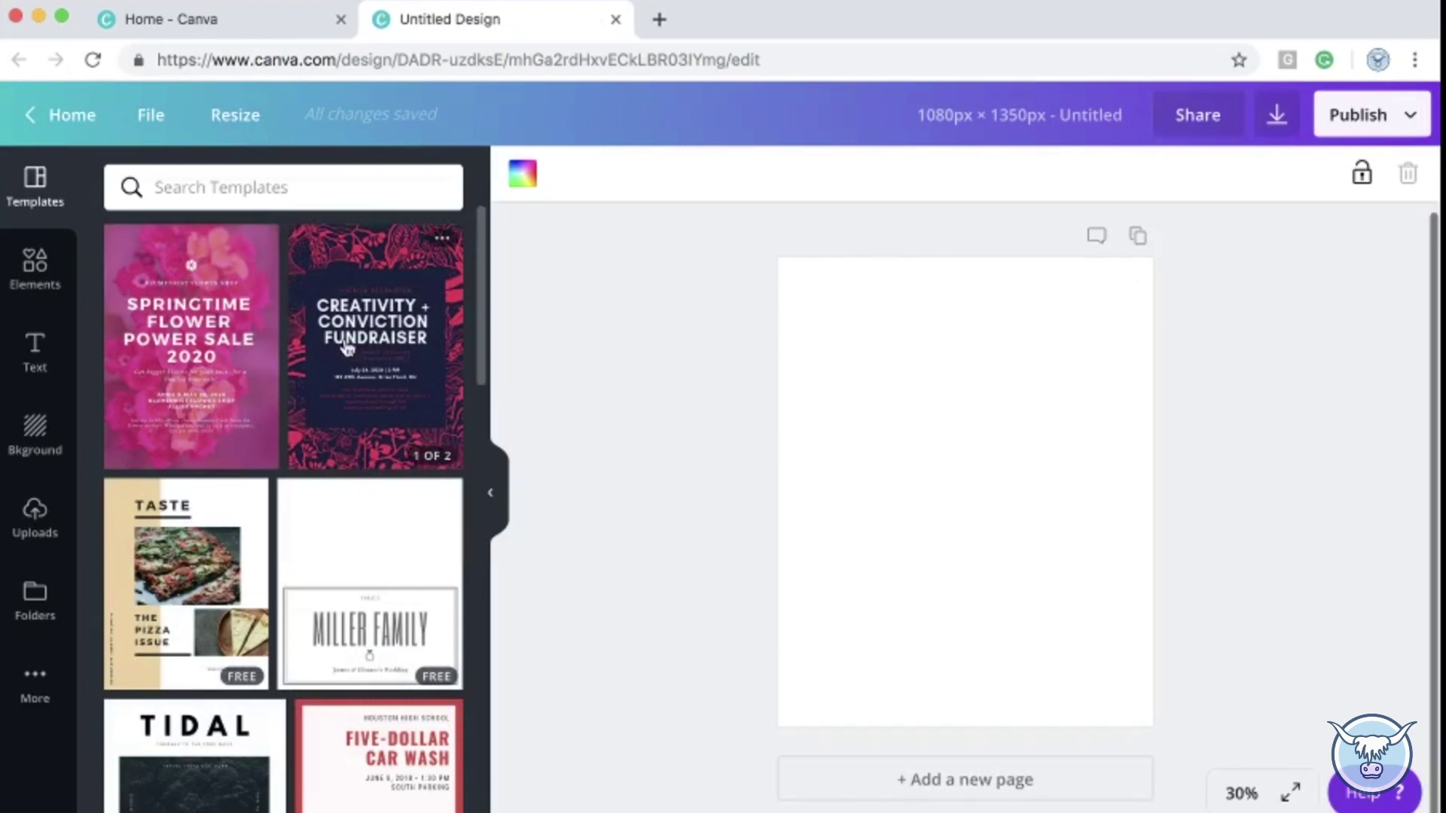
{"action": "left_click_drag", "start_coordinate": [347, 348], "coordinate": [870, 456]}
Replace the template's title with 'HELLO FROM YAKKETY YAK'.
{"action": "left_click", "coordinate": [1356, 525]}
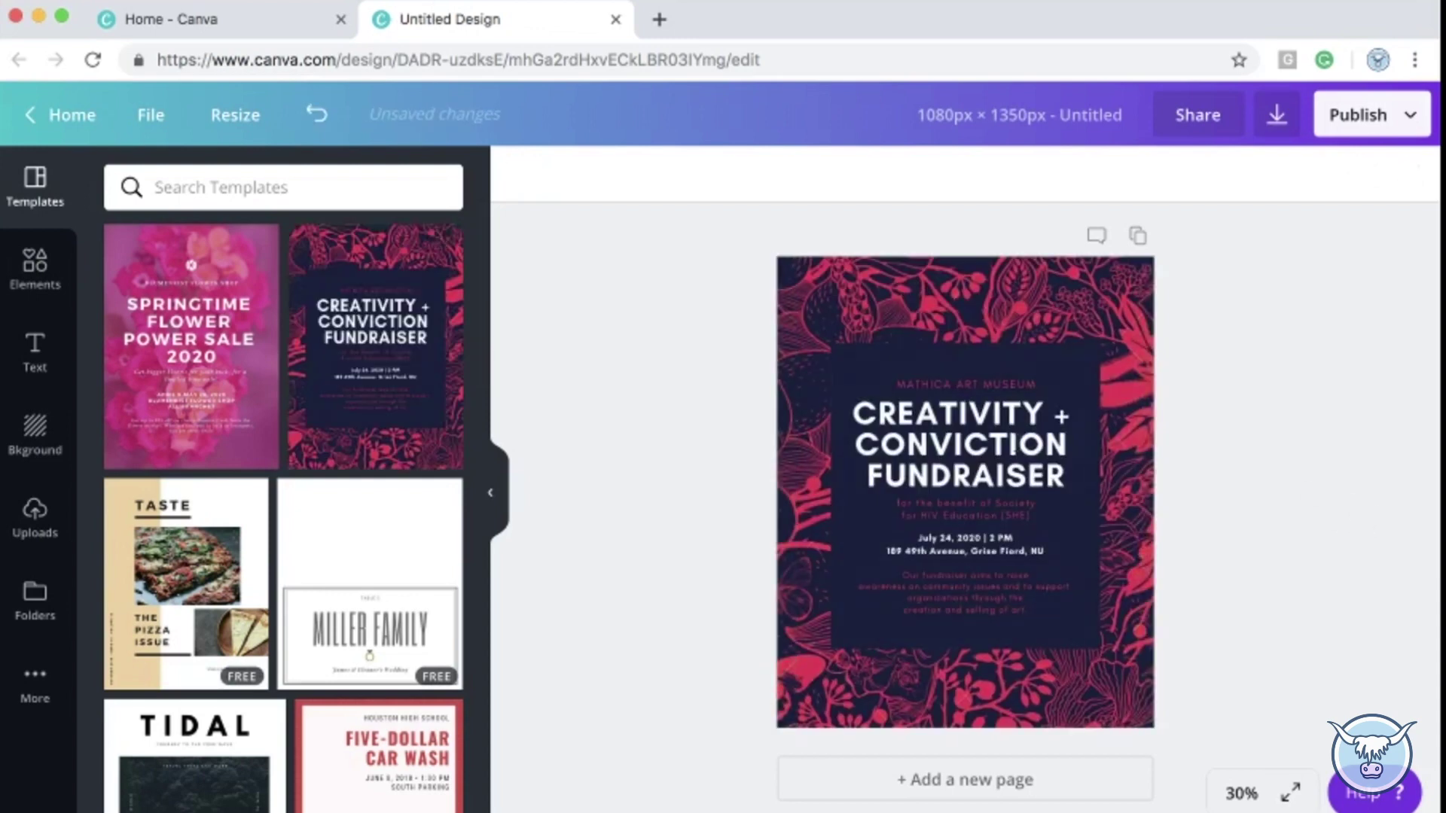
{"action": "left_click", "coordinate": [1024, 440]}
{"action": "double_click", "coordinate": [911, 440]}
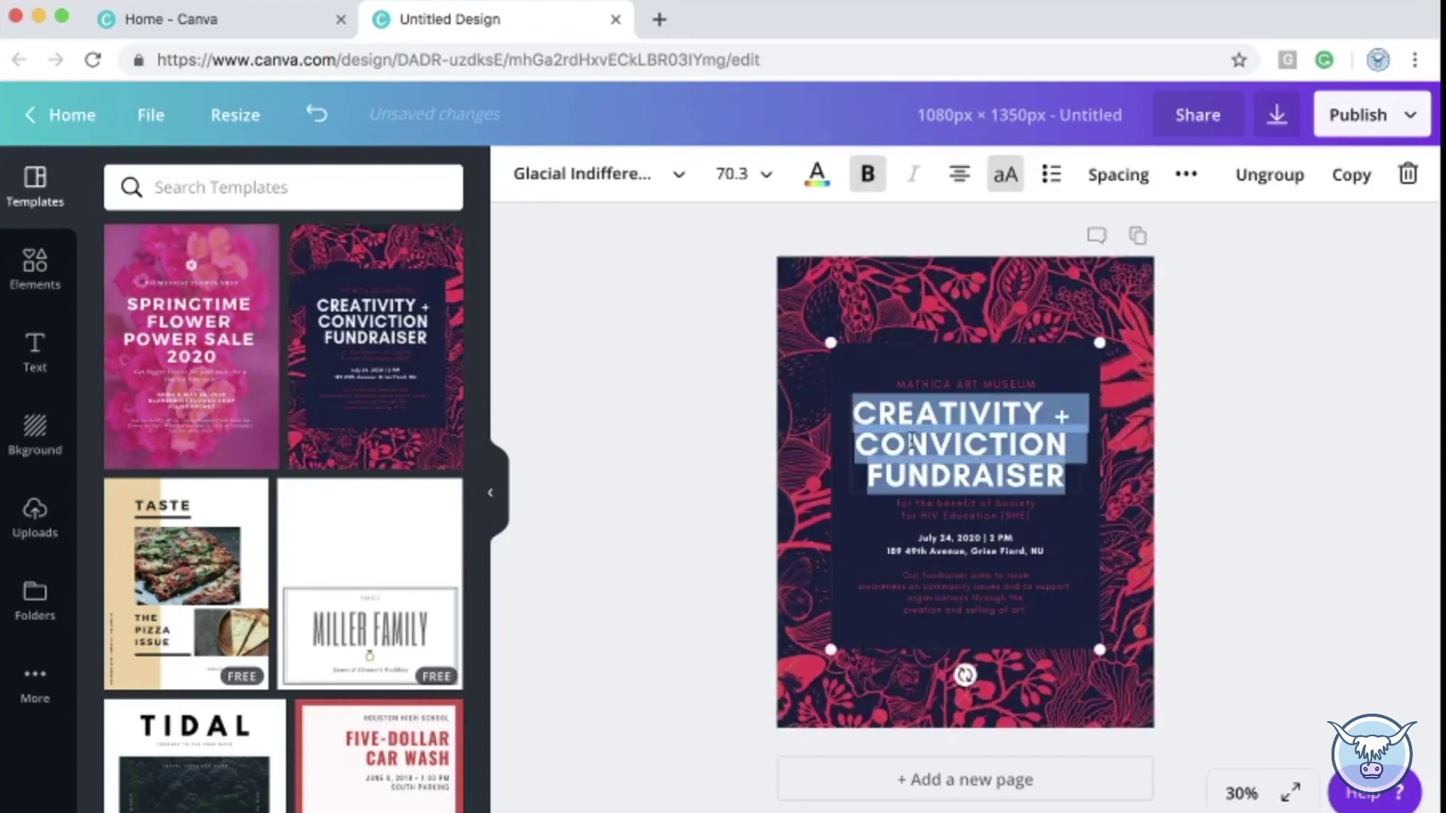
{"action": "type", "text": "HELLO"}
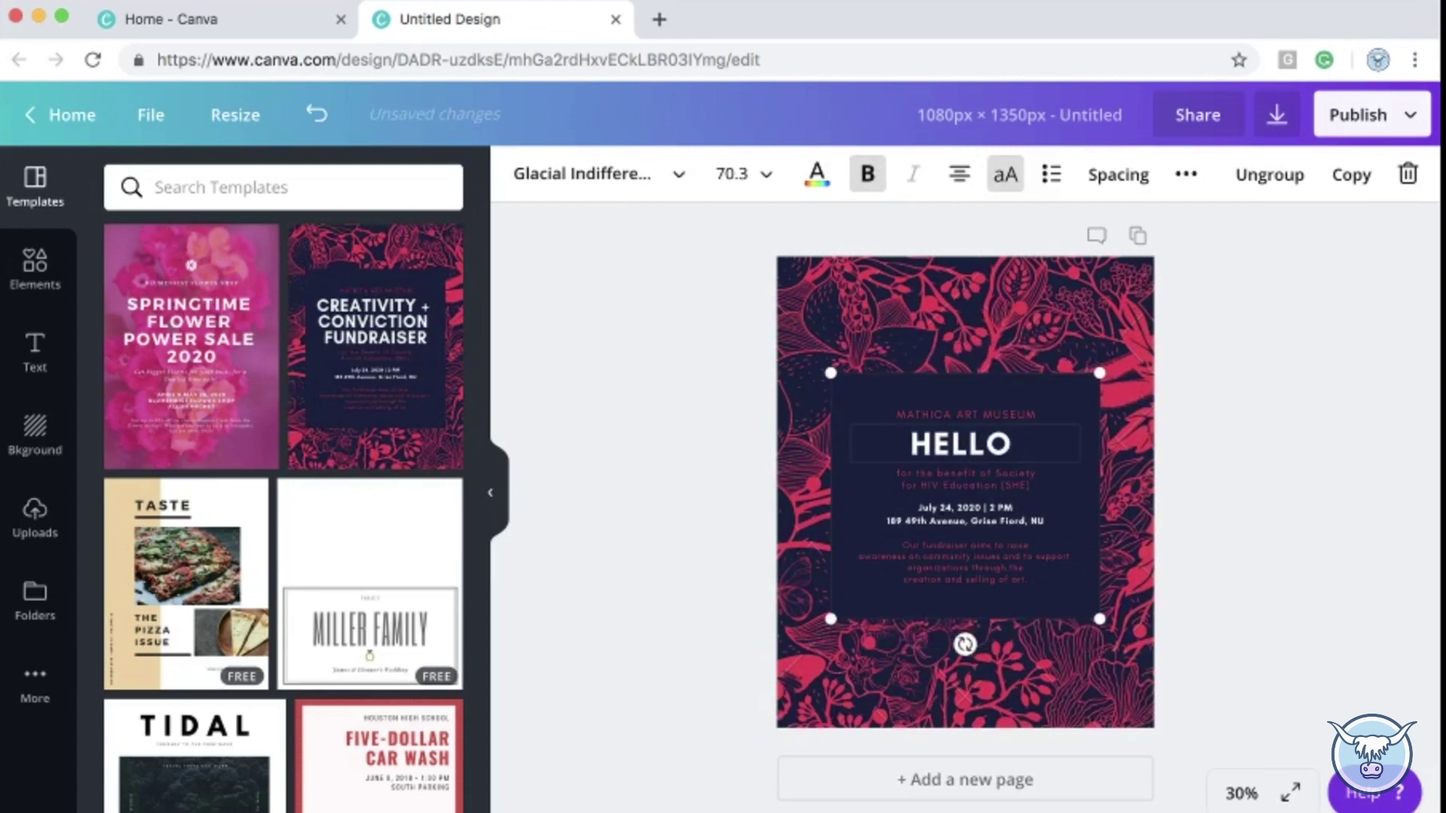
{"action": "type", "text": " FROM YAK"}
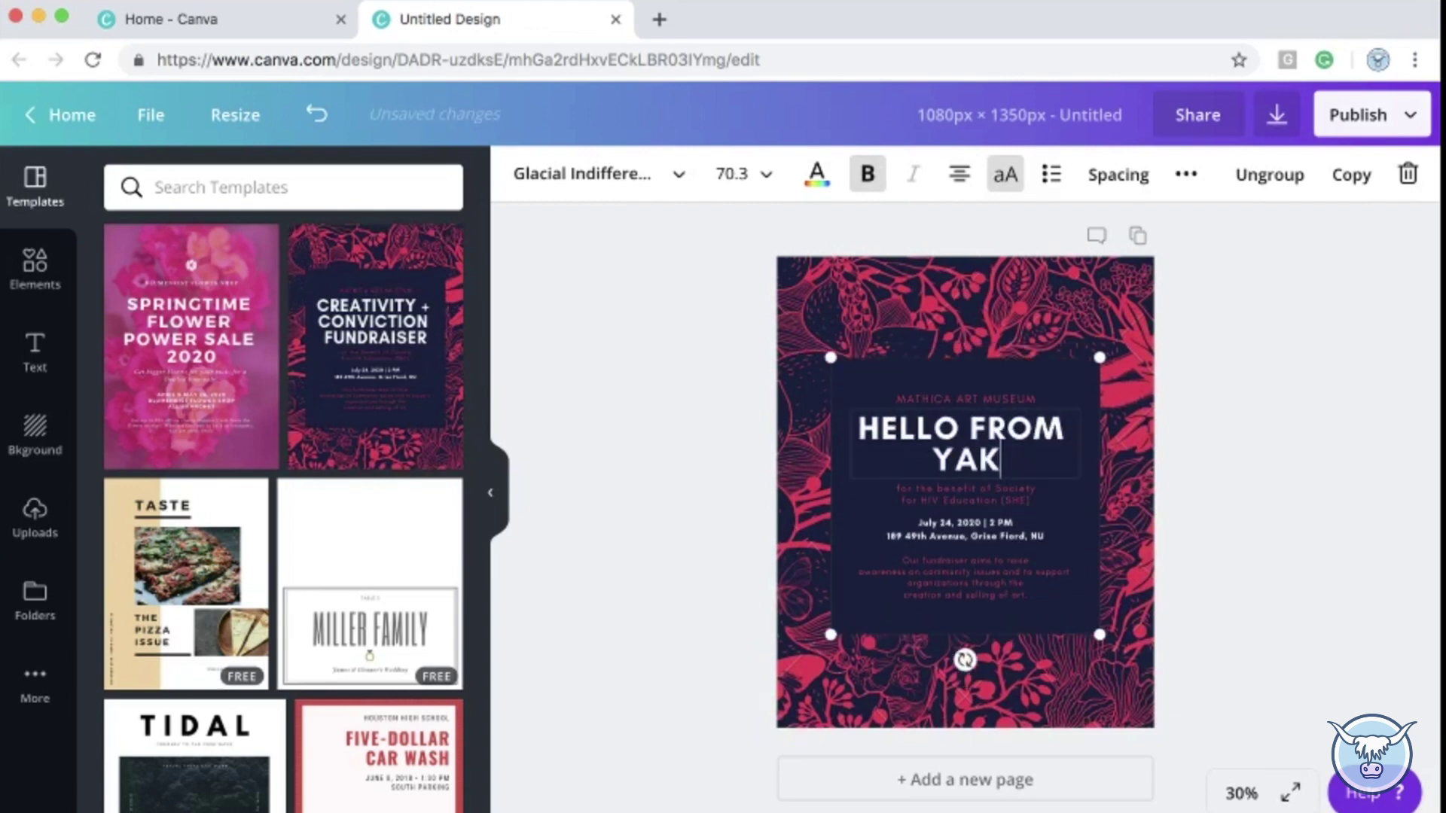
{"action": "type", "text": "KETY YAK"}
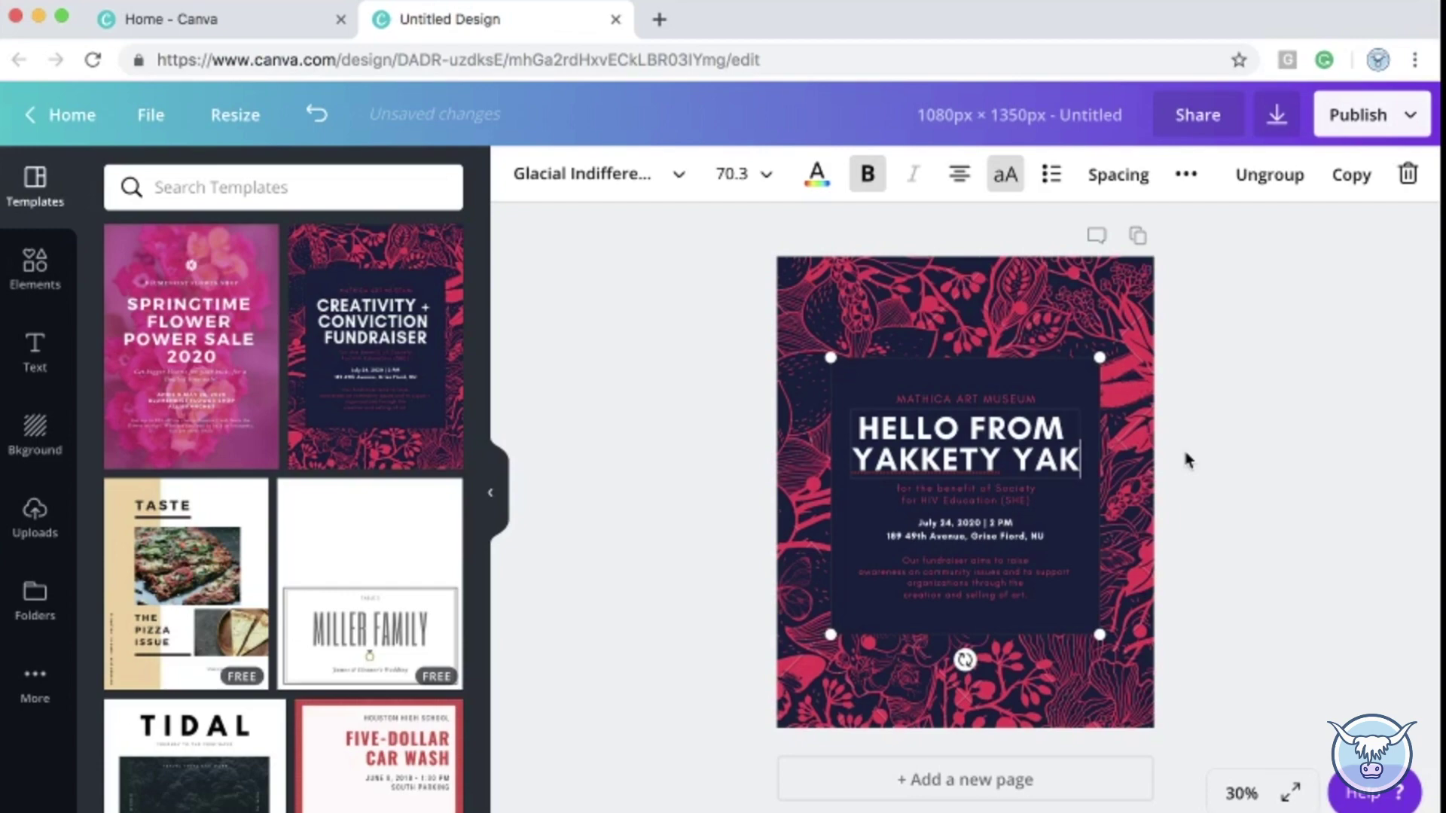
Duplicate the page twice, then delete both copies so one page remains.
{"action": "left_click", "coordinate": [1218, 472]}
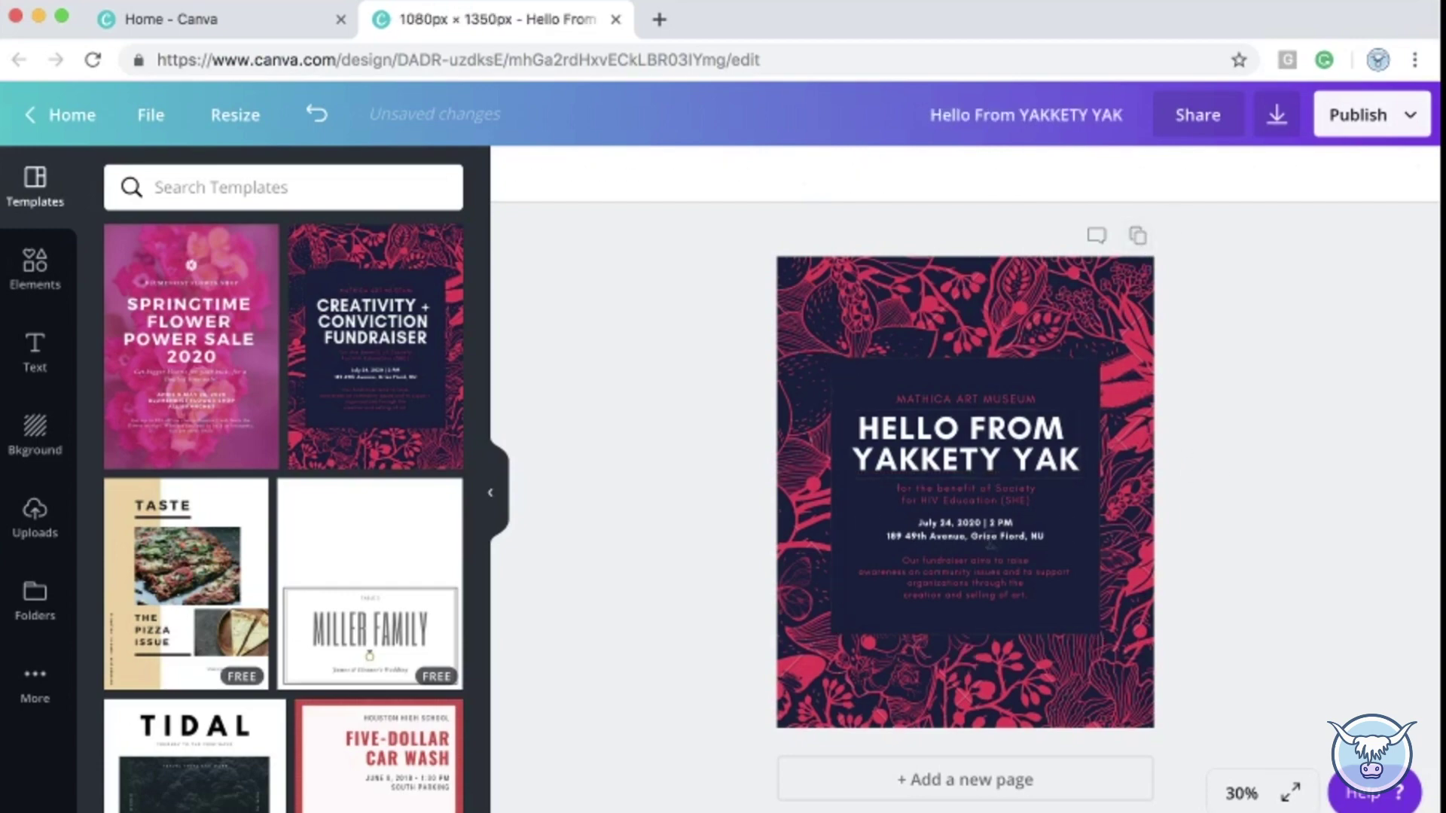
{"action": "left_click", "coordinate": [991, 538]}
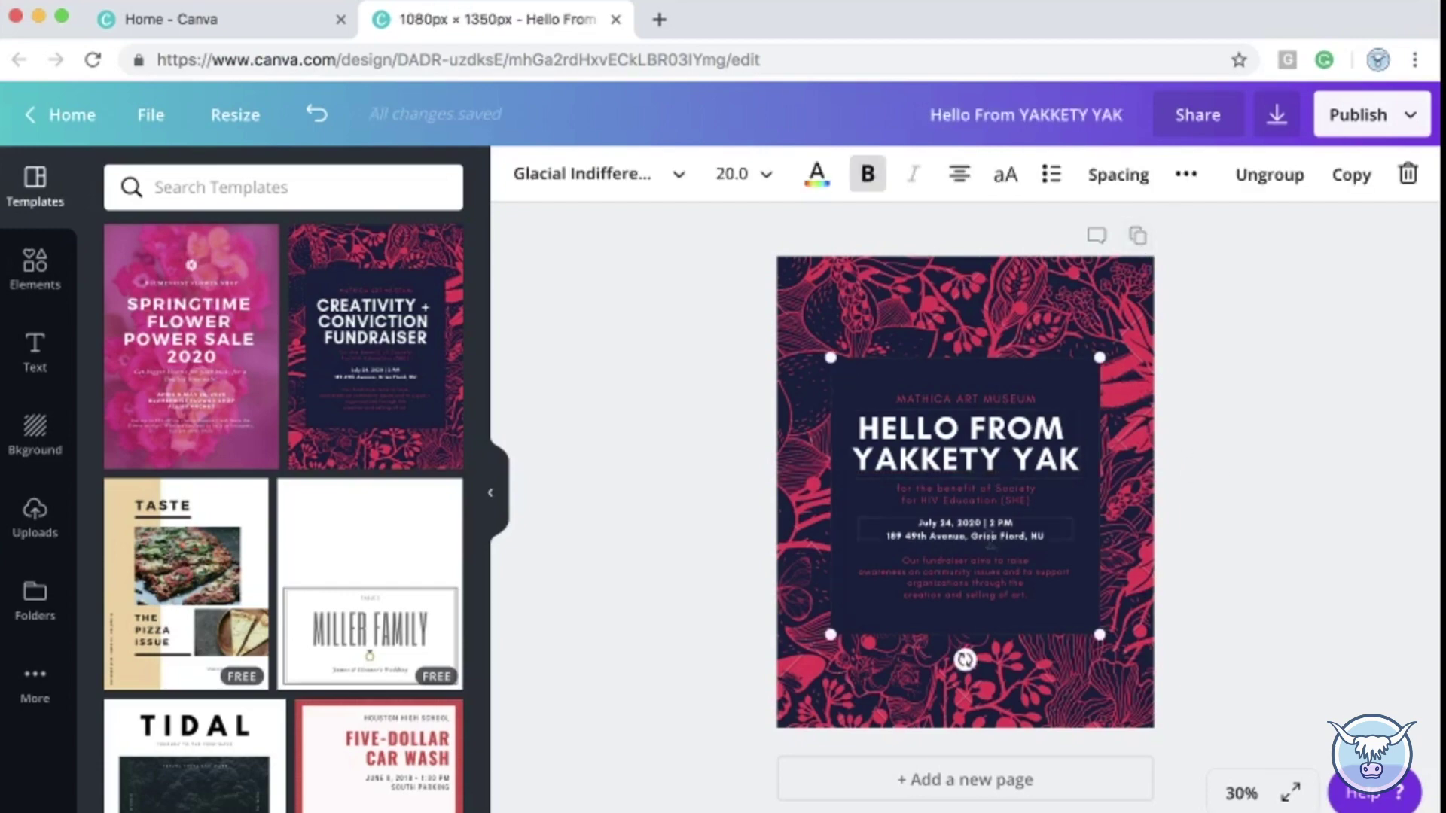
{"action": "left_click", "coordinate": [1137, 236]}
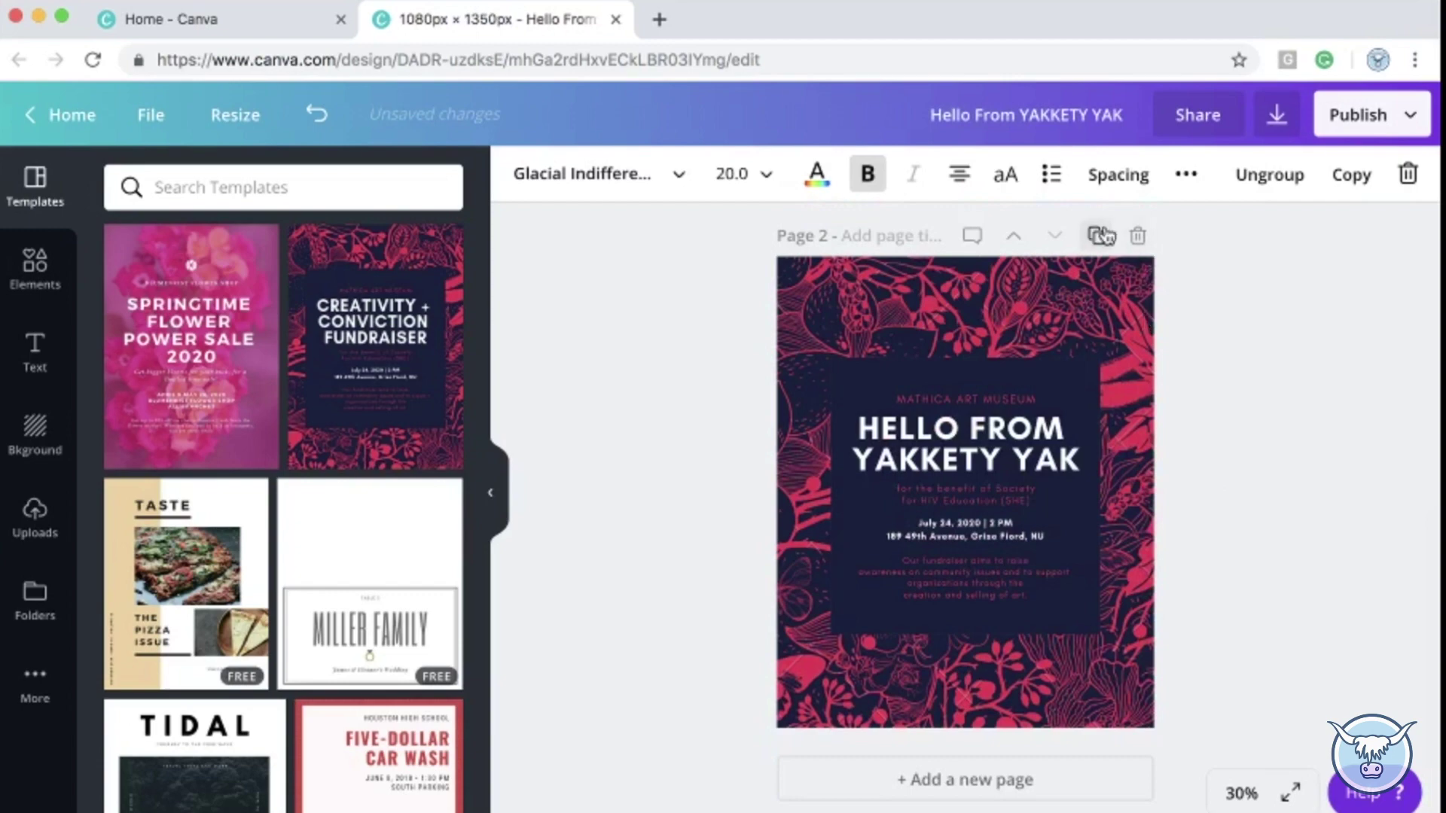
{"action": "left_click", "coordinate": [1097, 236]}
{"action": "left_click", "coordinate": [1137, 238]}
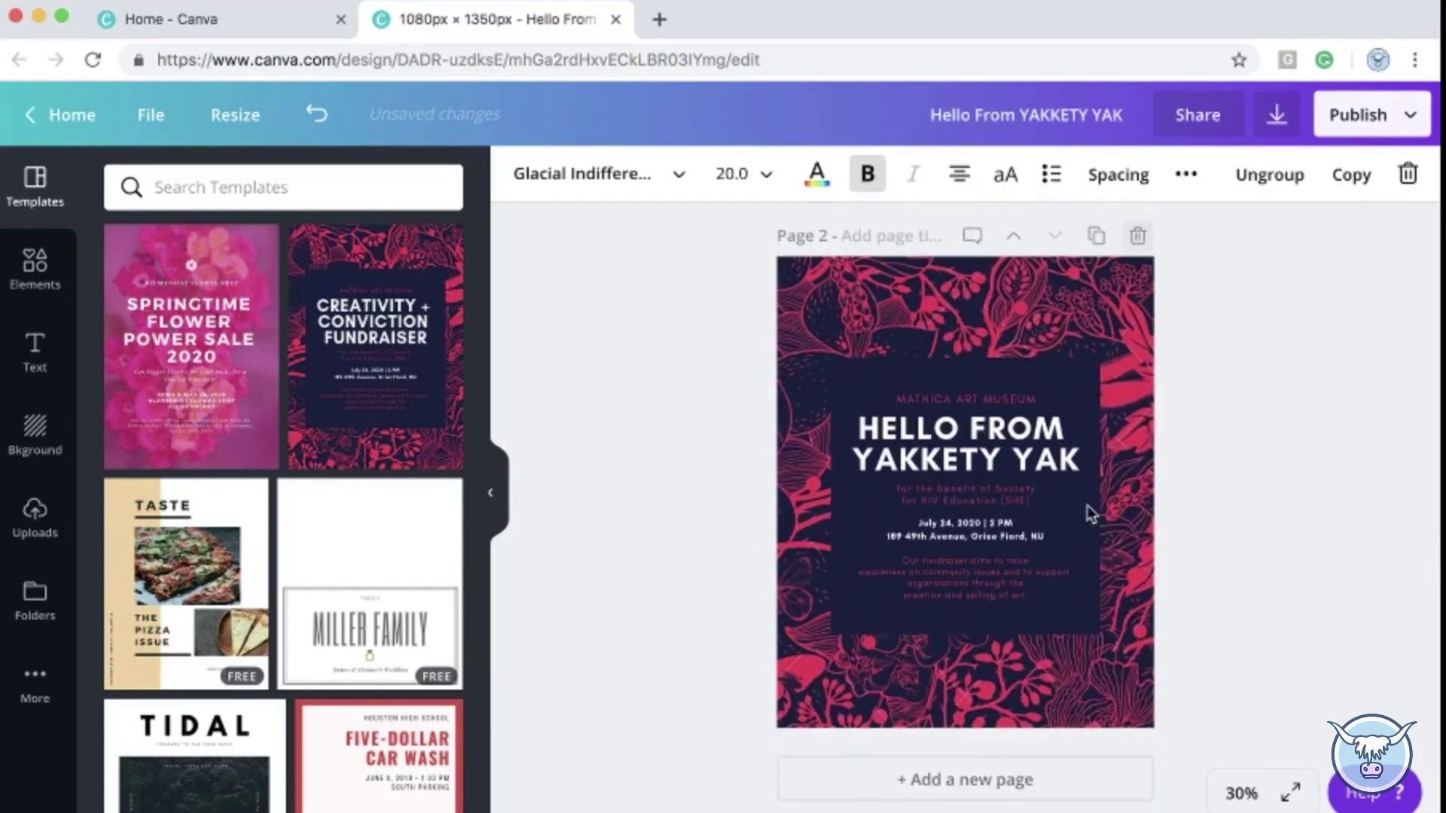
{"action": "left_click", "coordinate": [1137, 245]}
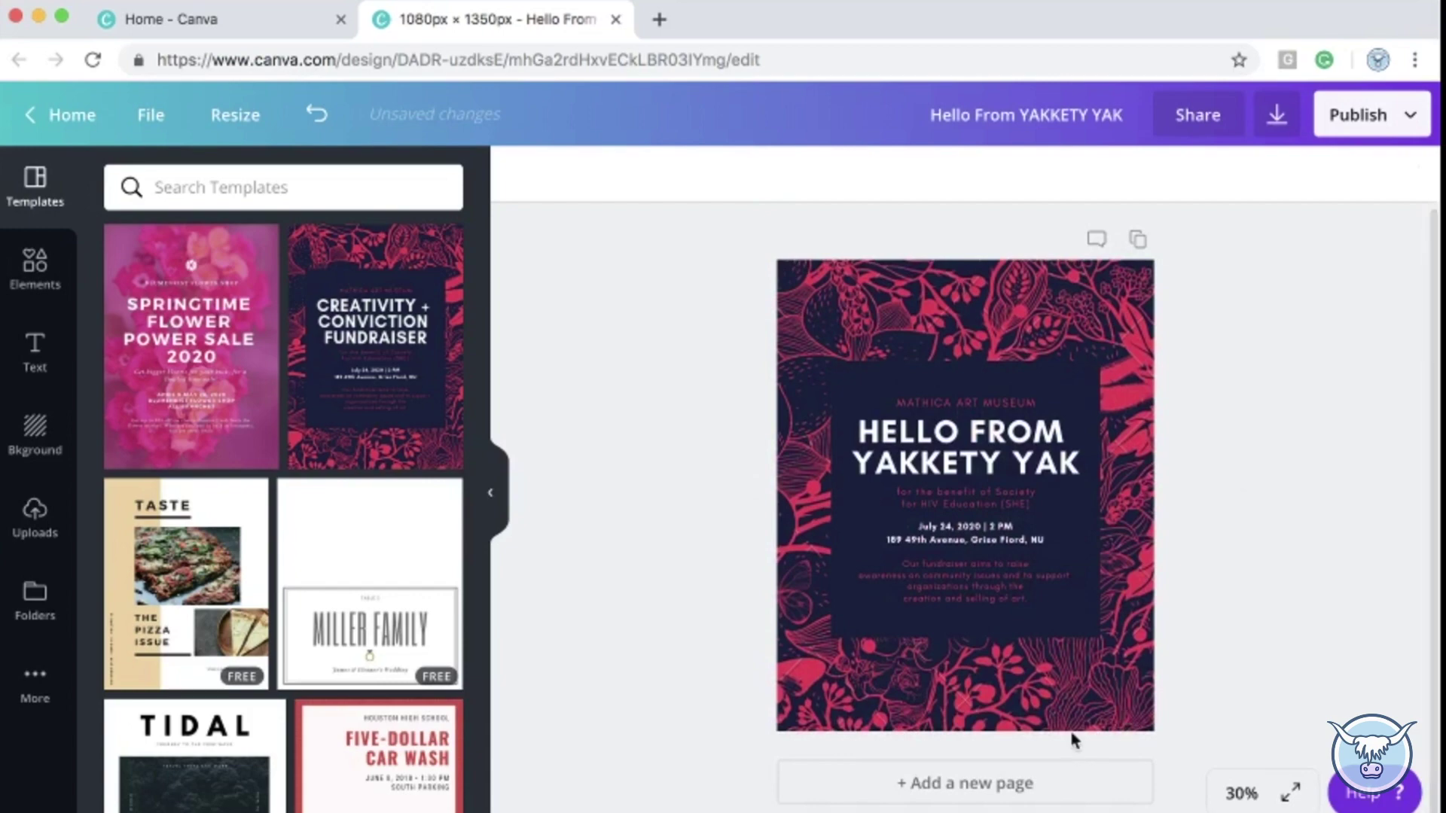
Add a second page and give it a deep red #ab1717 background.
{"action": "left_click", "coordinate": [954, 784]}
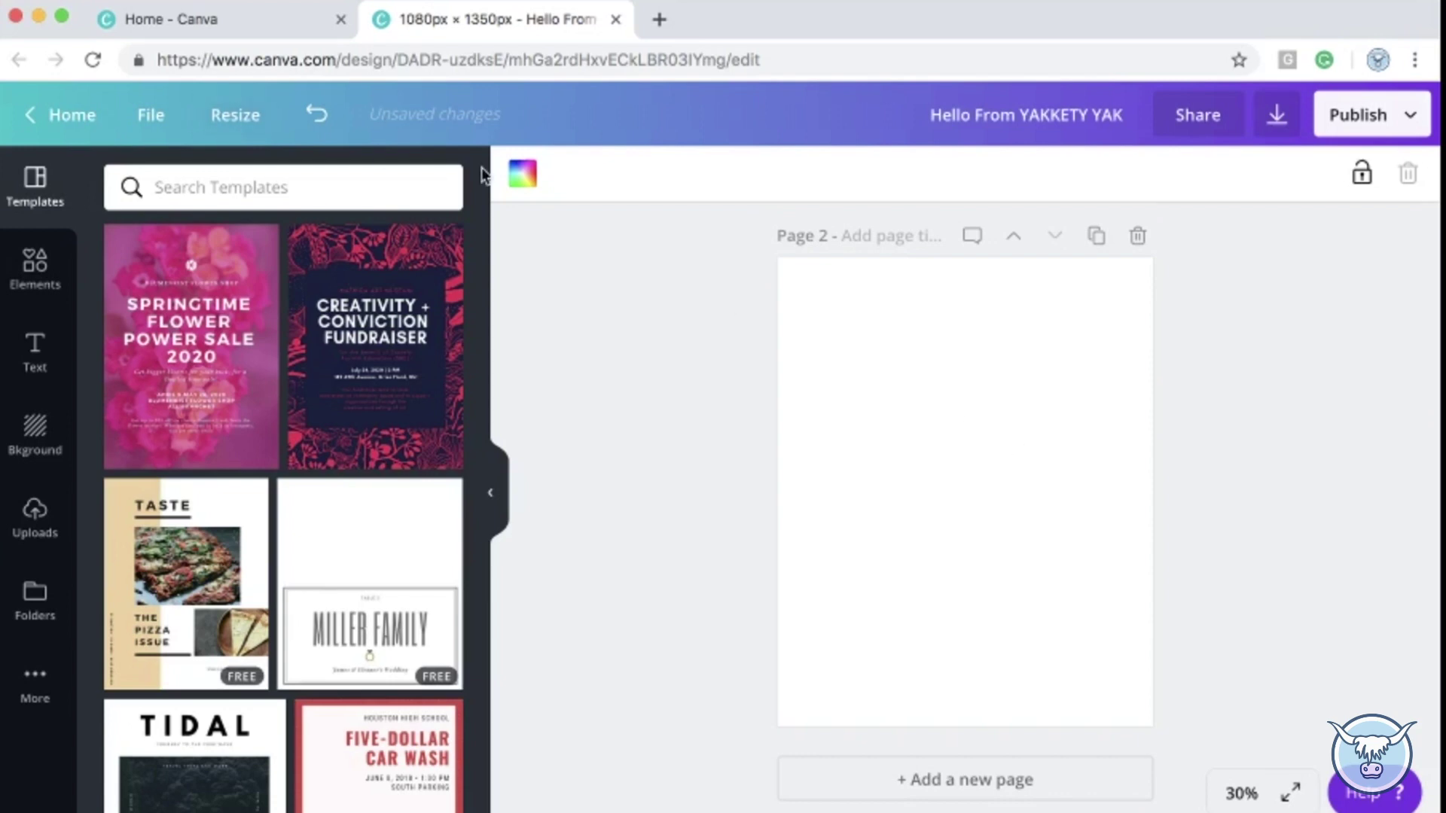
{"action": "left_click", "coordinate": [521, 176]}
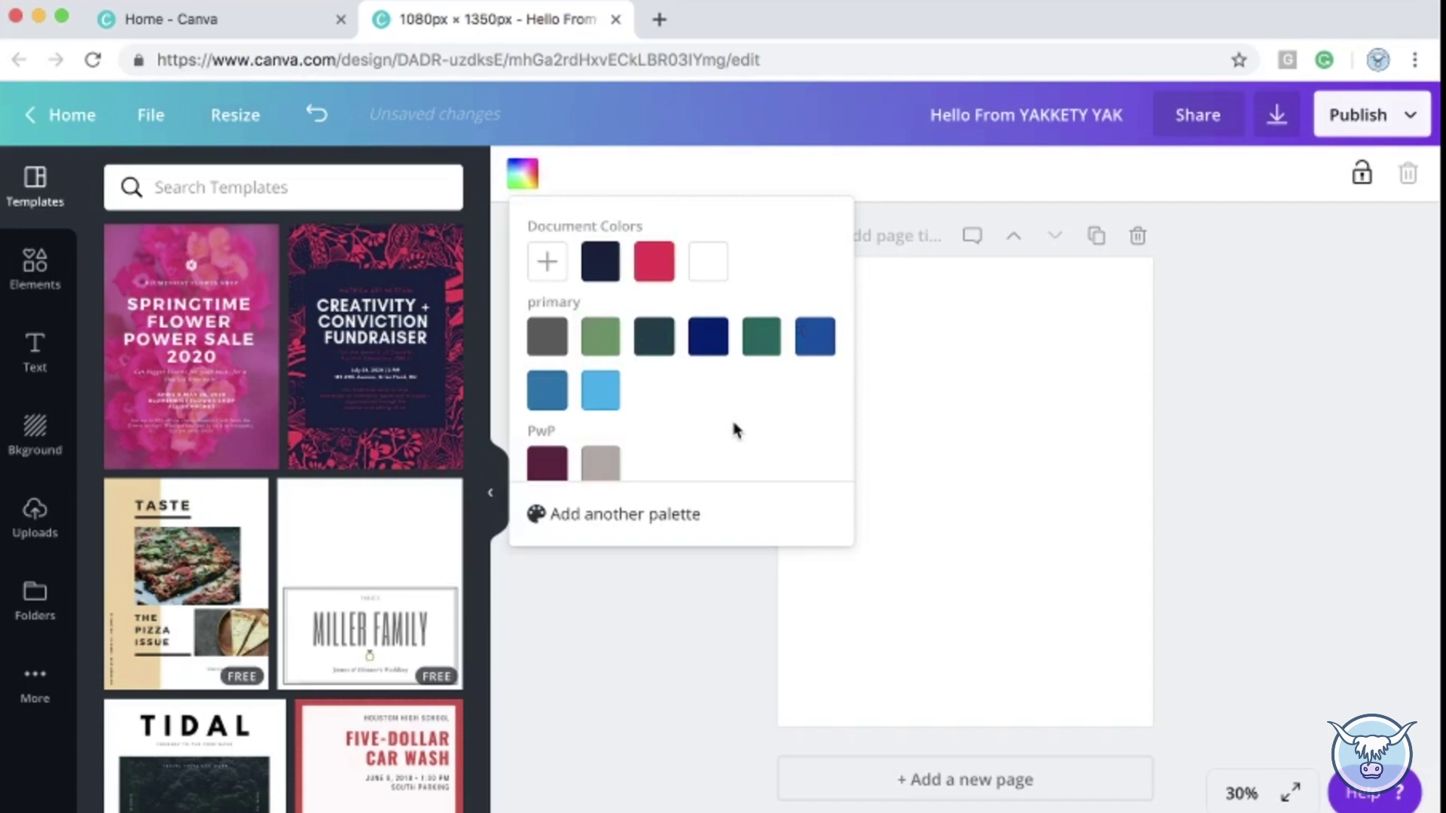
{"action": "left_click", "coordinate": [550, 270]}
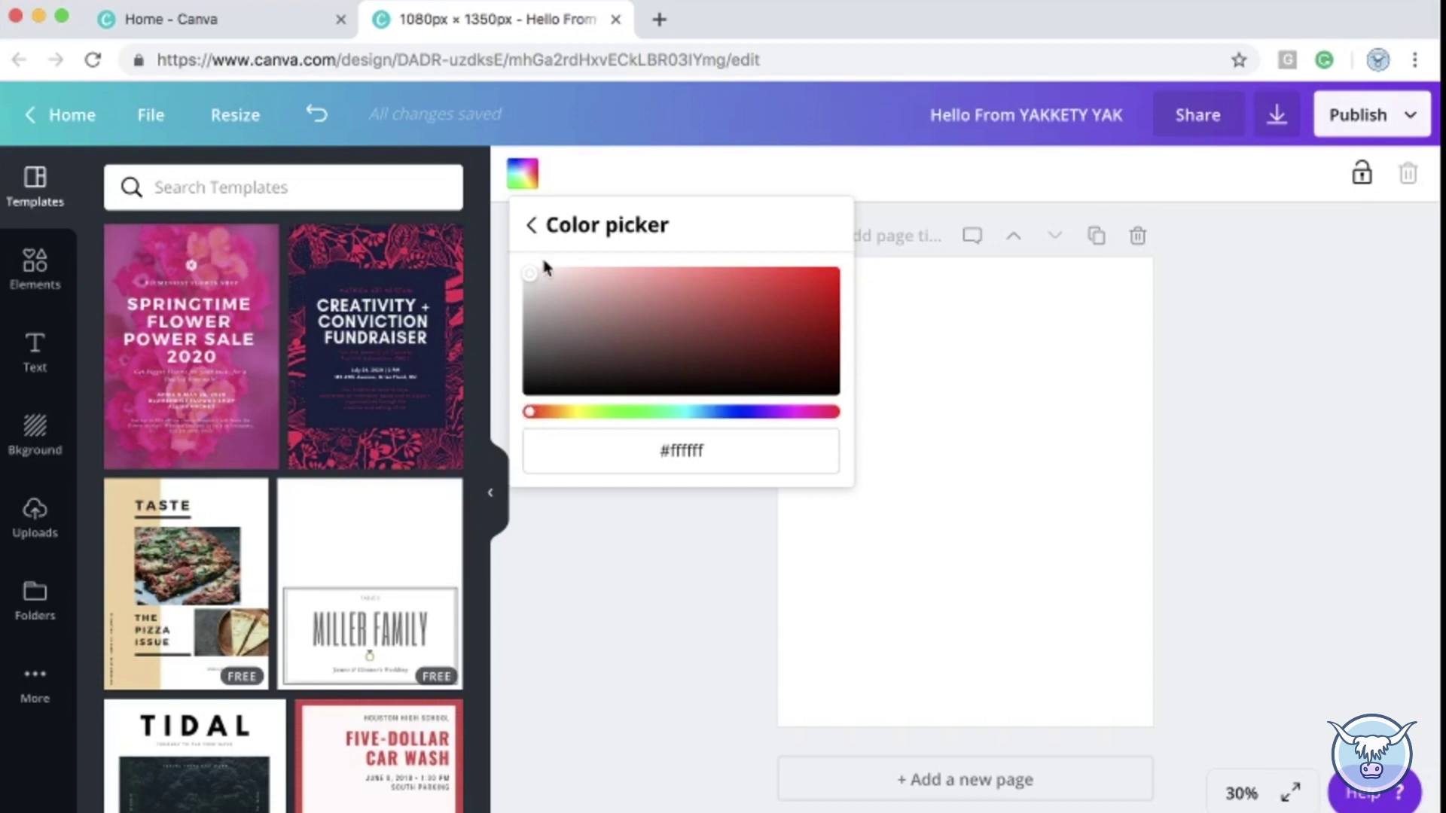
{"action": "left_click_drag", "start_coordinate": [531, 280], "coordinate": [798, 309]}
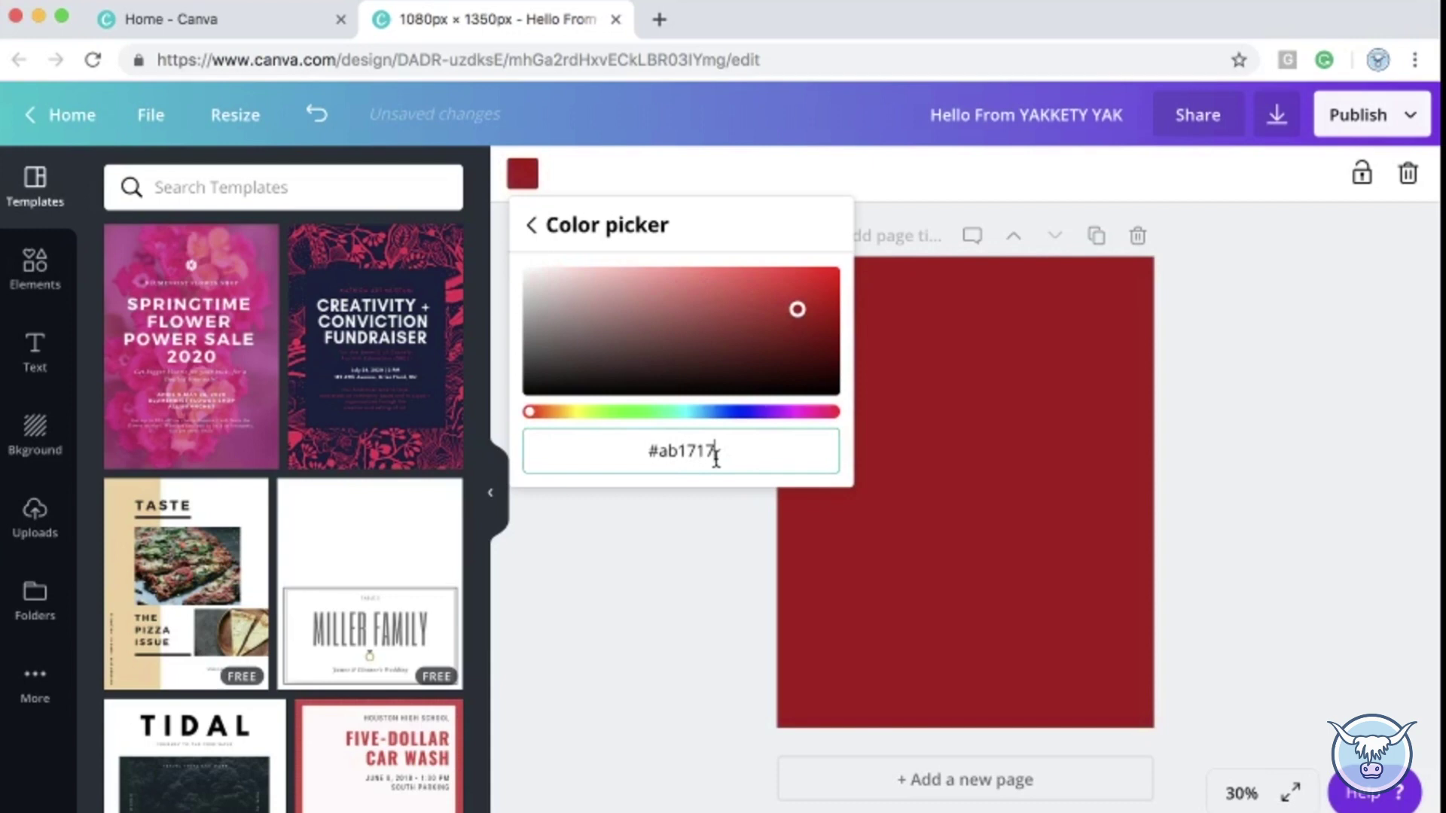
{"action": "left_click_drag", "start_coordinate": [713, 451], "coordinate": [661, 452]}
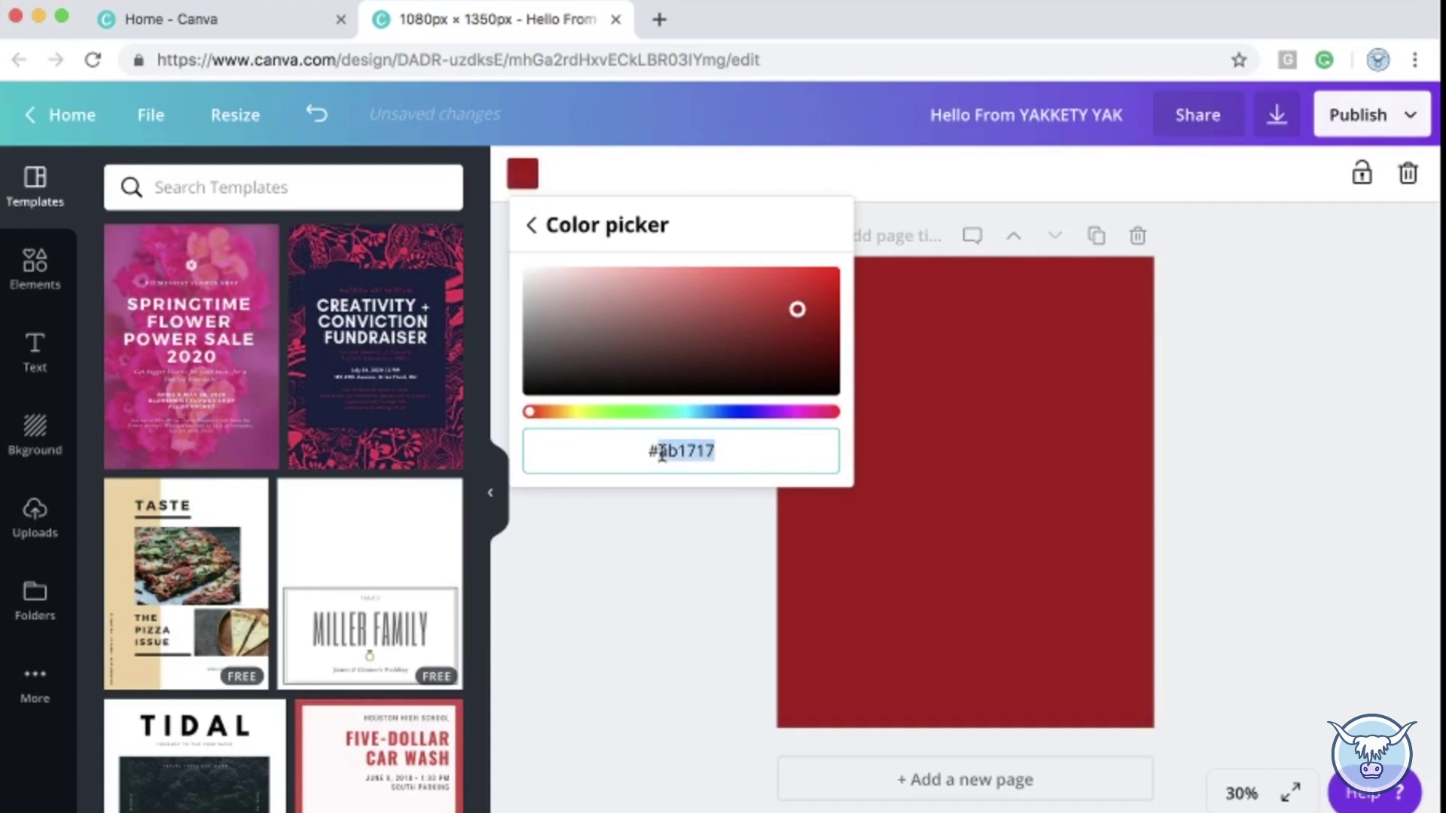
{"action": "left_click", "coordinate": [829, 332]}
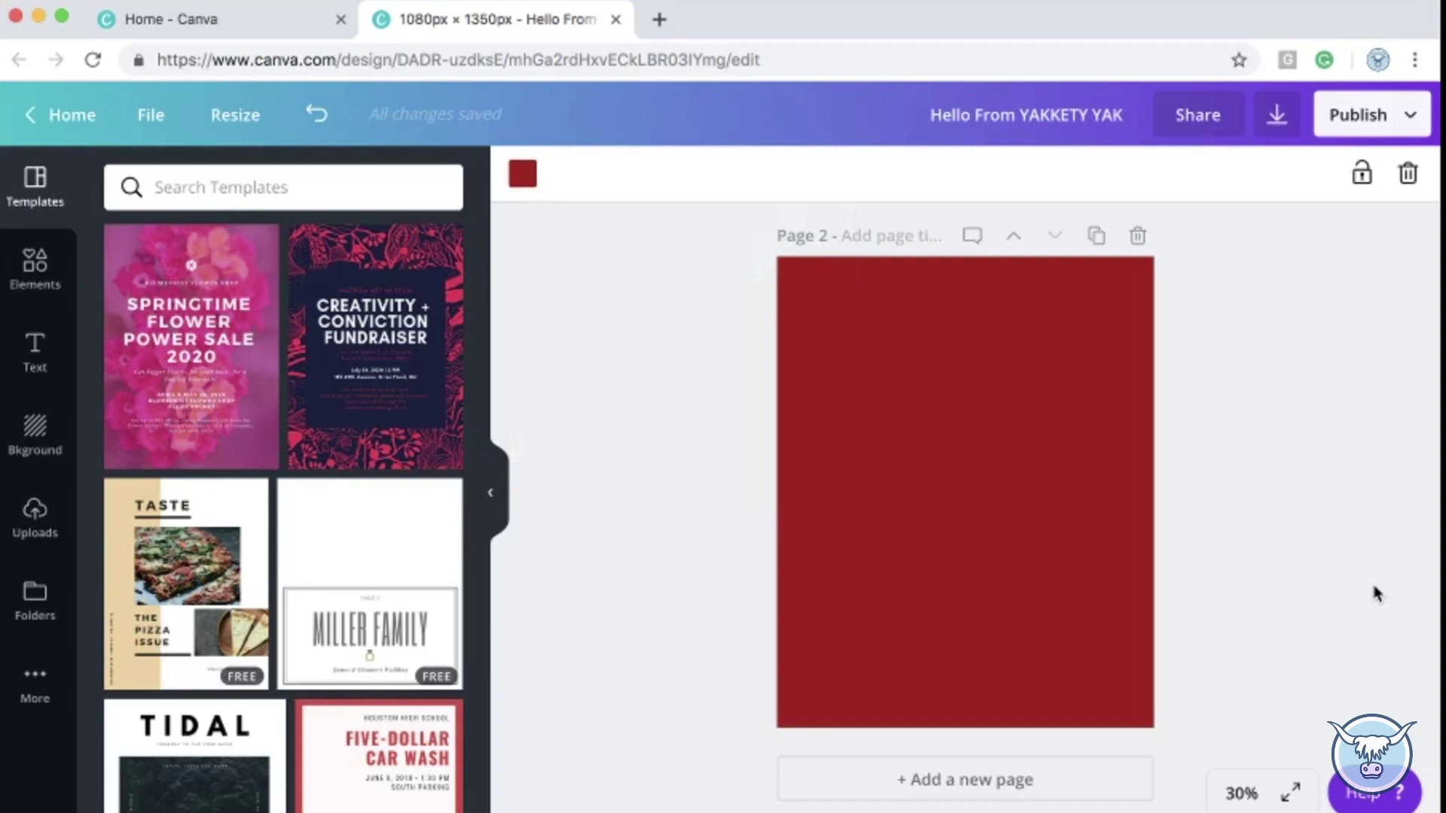
Add the name-card text preset to the red page.
{"action": "left_click", "coordinate": [1232, 409]}
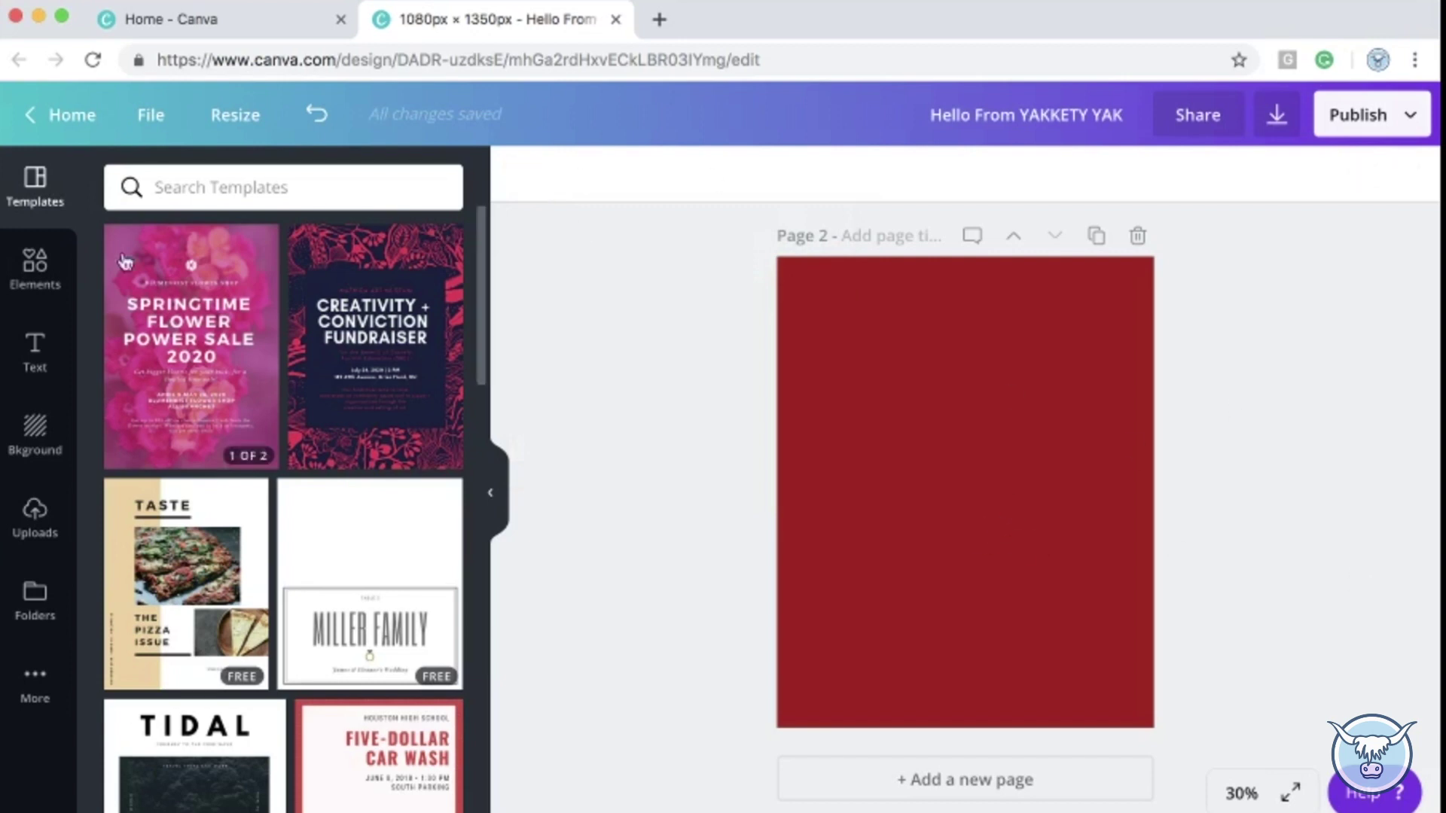
{"action": "left_click", "coordinate": [49, 353]}
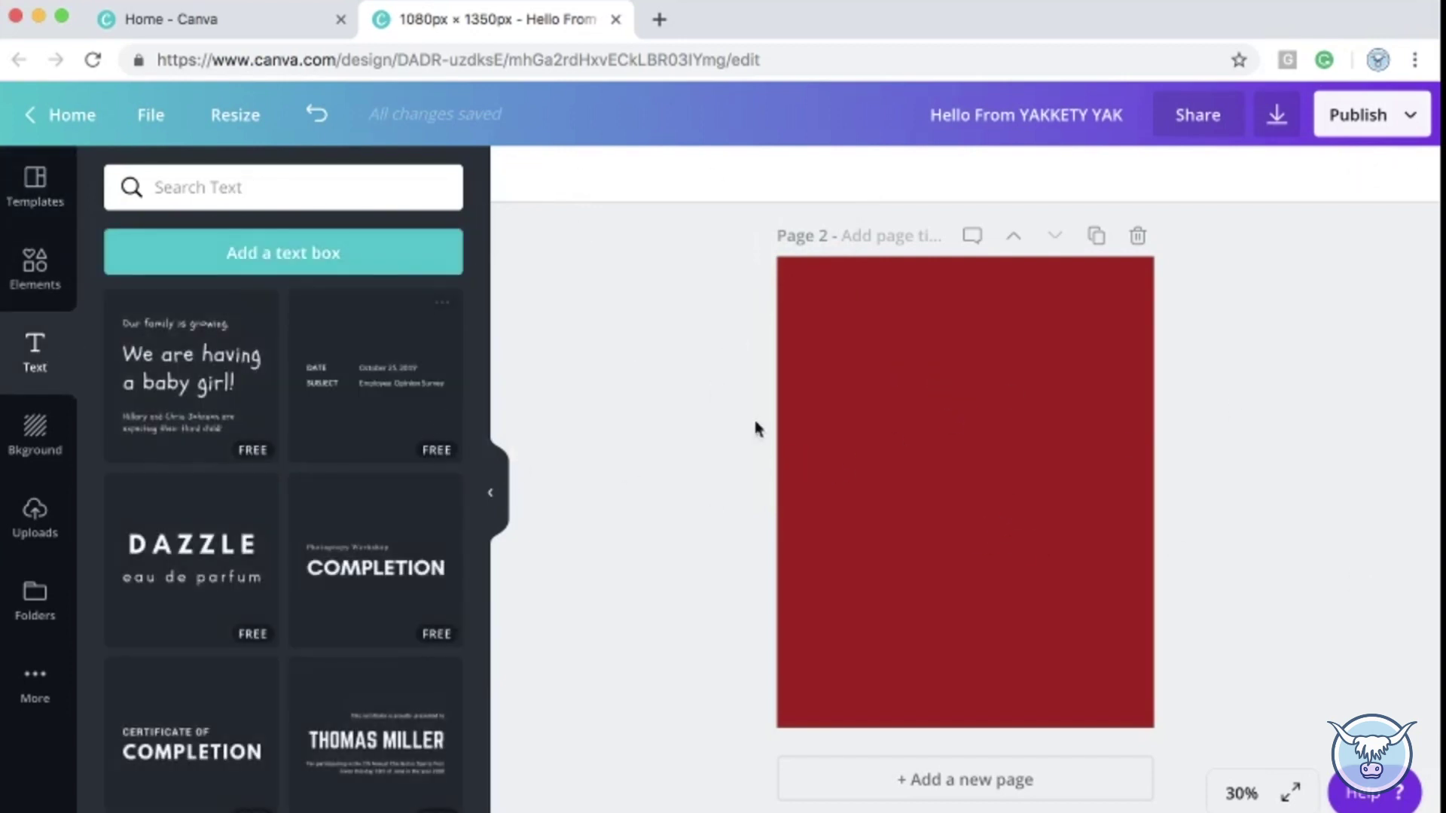
{"action": "scroll", "coordinate": [347, 708], "scroll_direction": "down", "scroll_amount": 3}
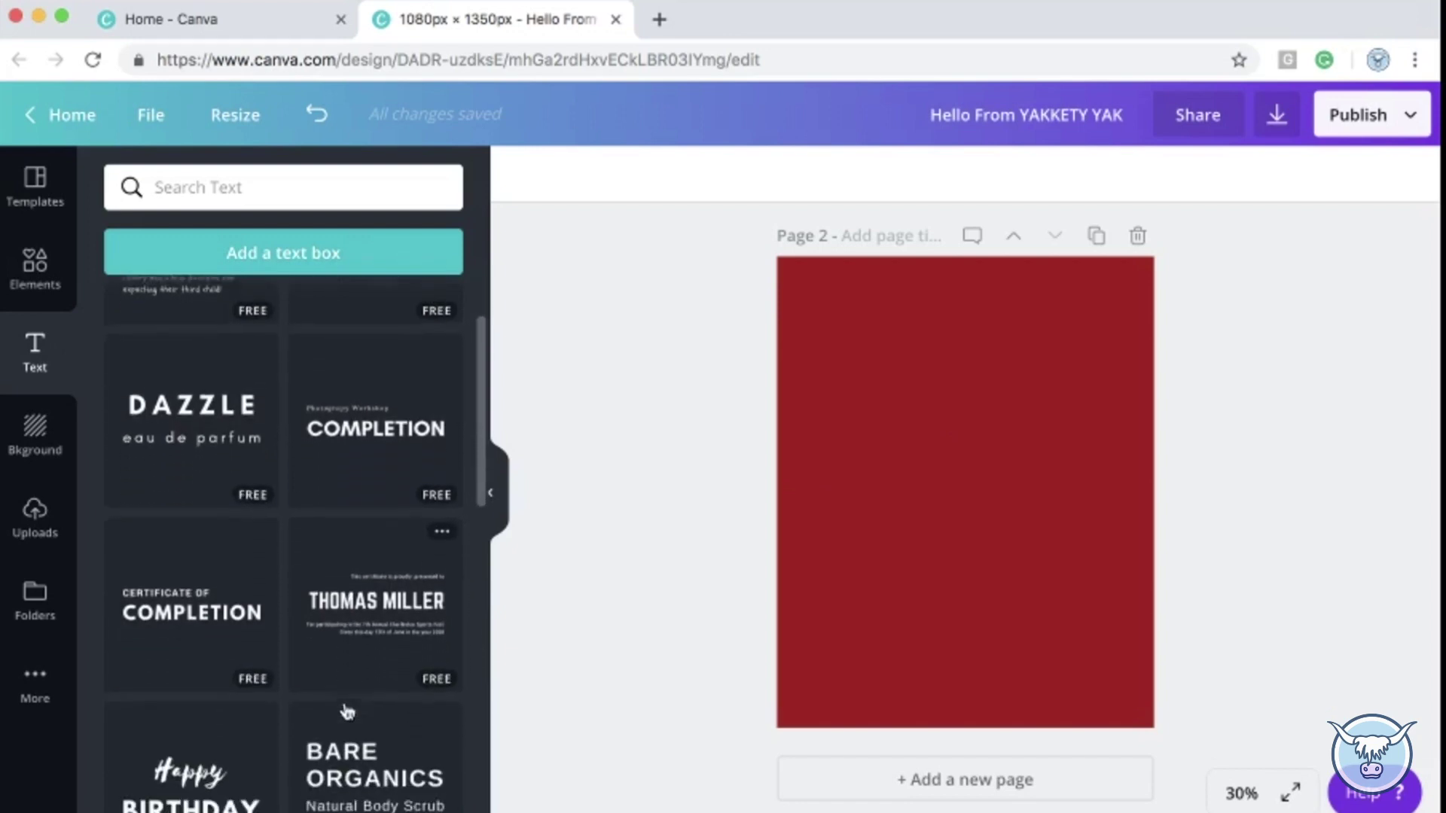
{"action": "scroll", "coordinate": [346, 711], "scroll_direction": "down", "scroll_amount": 5}
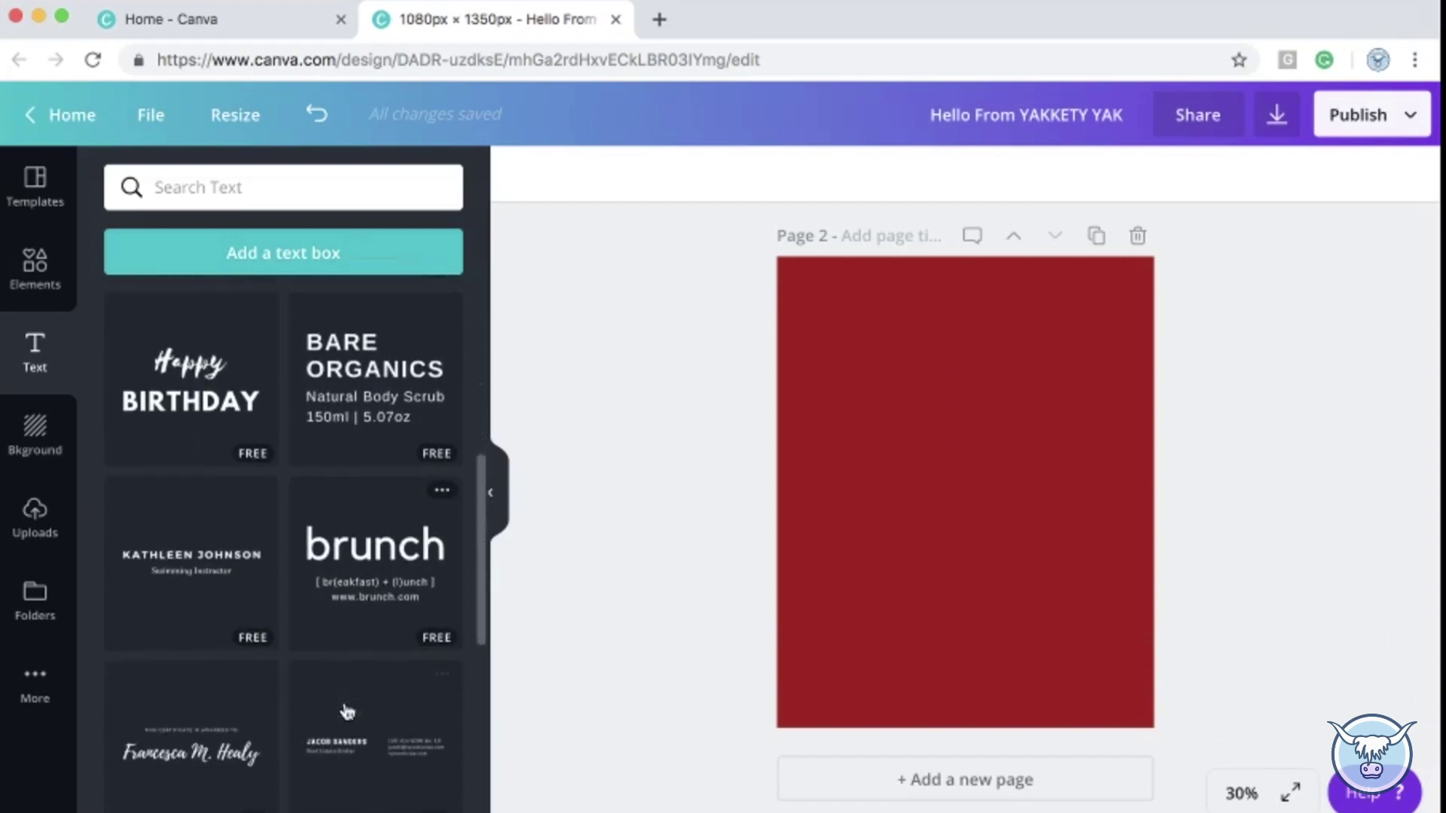
{"action": "scroll", "coordinate": [346, 711], "scroll_direction": "down", "scroll_amount": 4}
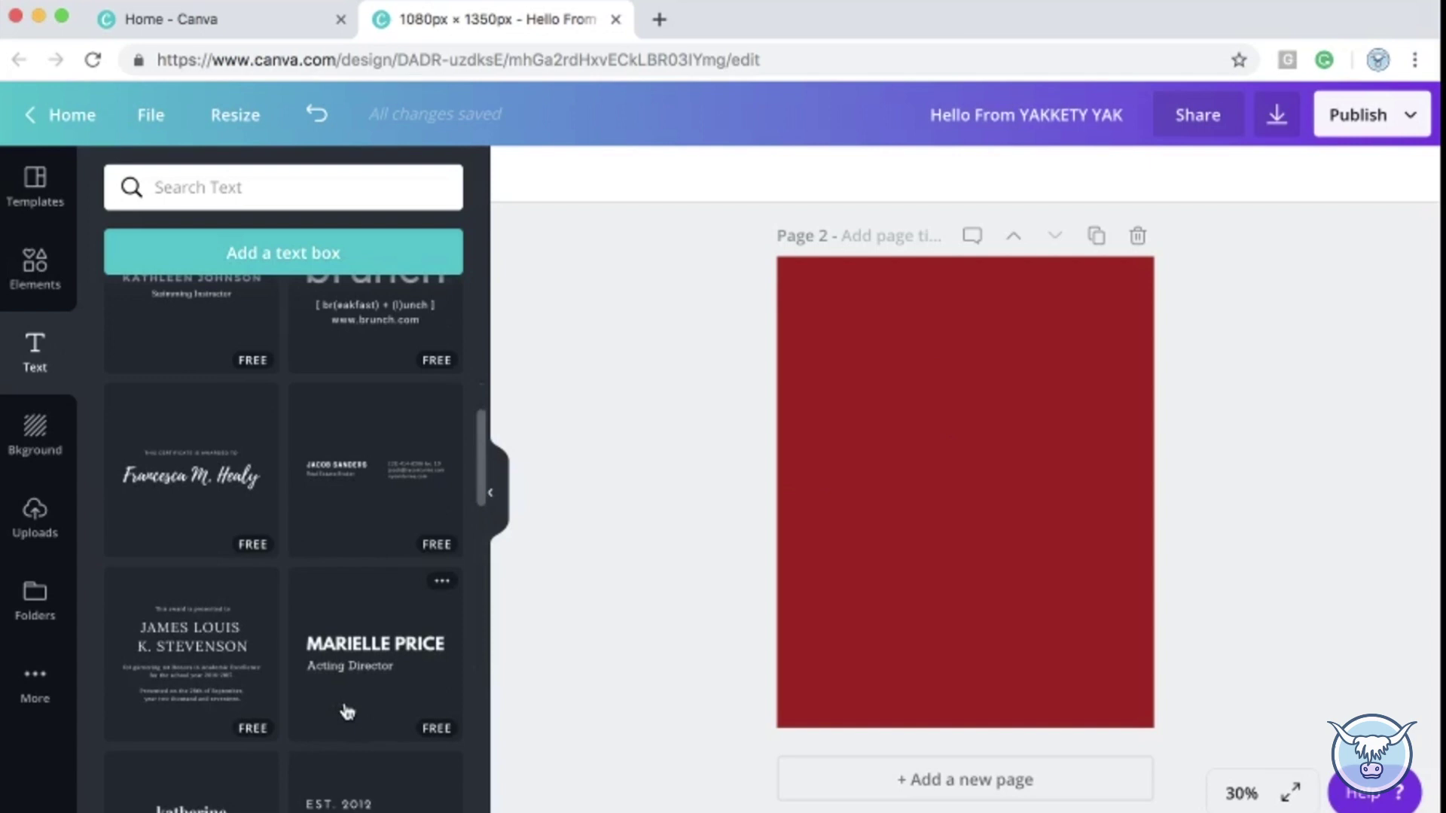
{"action": "scroll", "coordinate": [346, 711], "scroll_direction": "down", "scroll_amount": 3}
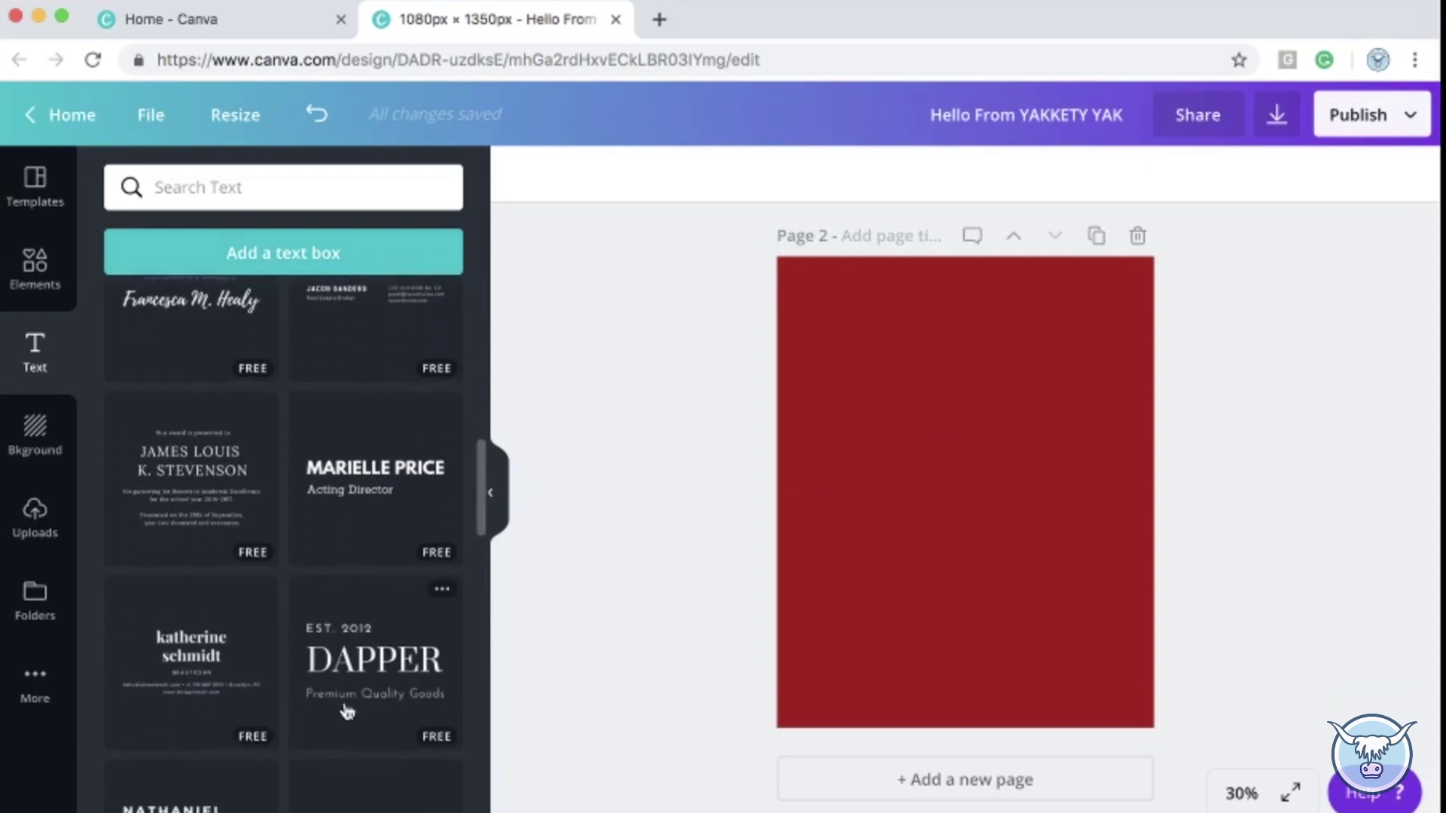
{"action": "left_click", "coordinate": [188, 659]}
{"action": "left_click_drag", "start_coordinate": [929, 378], "coordinate": [936, 409]}
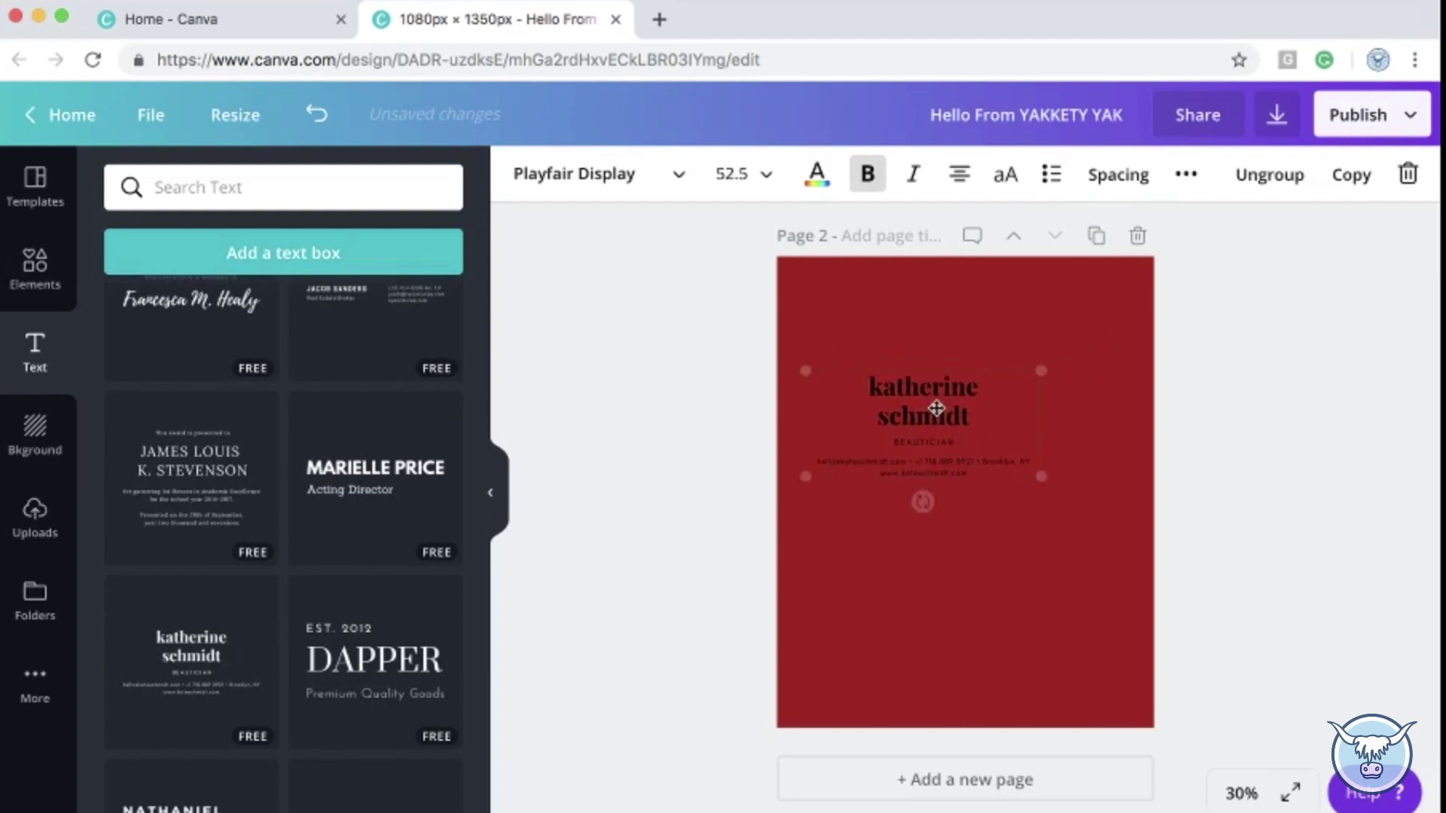
Make both lines of the name heading white.
{"action": "double_click", "coordinate": [937, 418]}
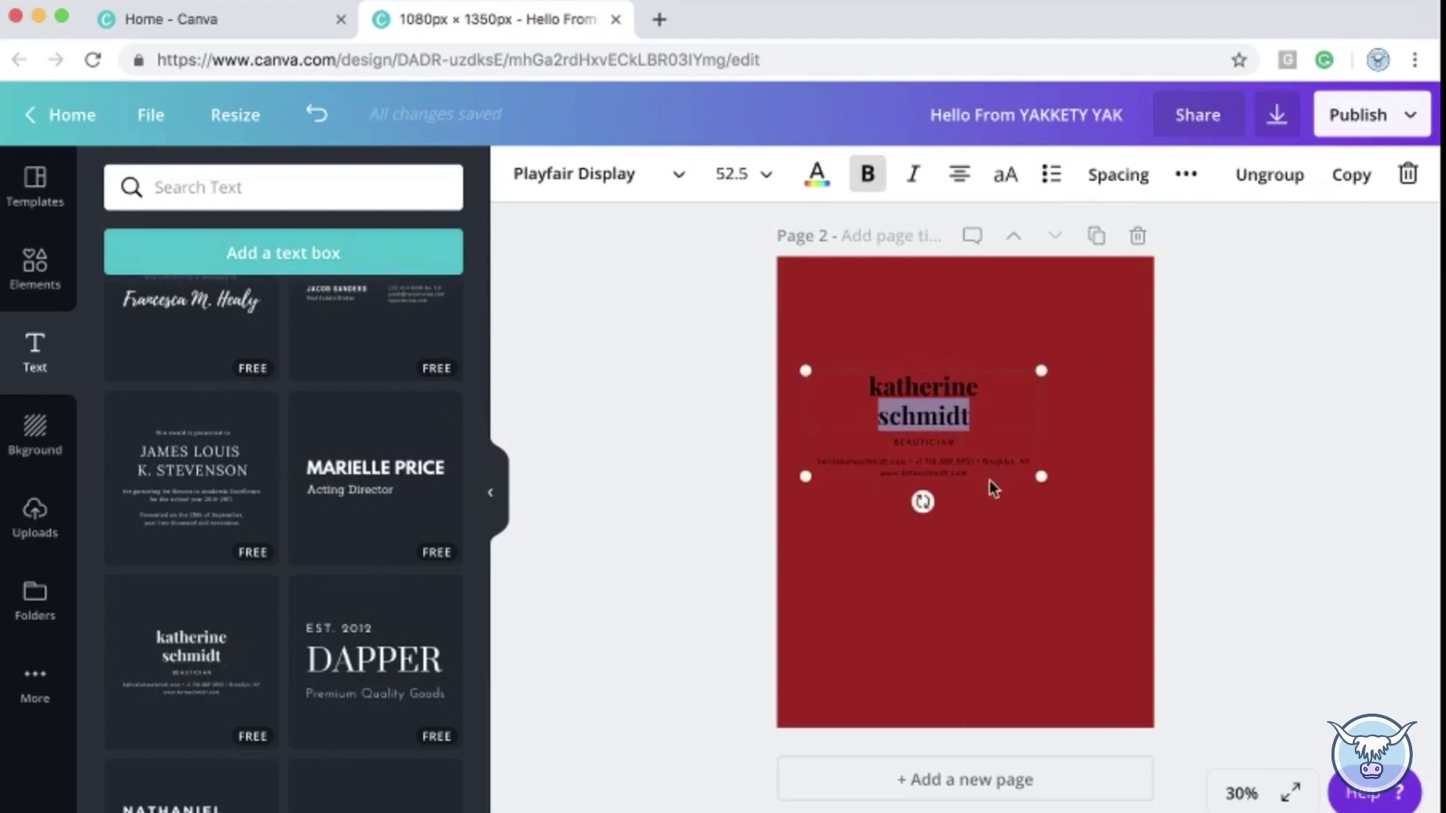
{"action": "left_click", "coordinate": [889, 396]}
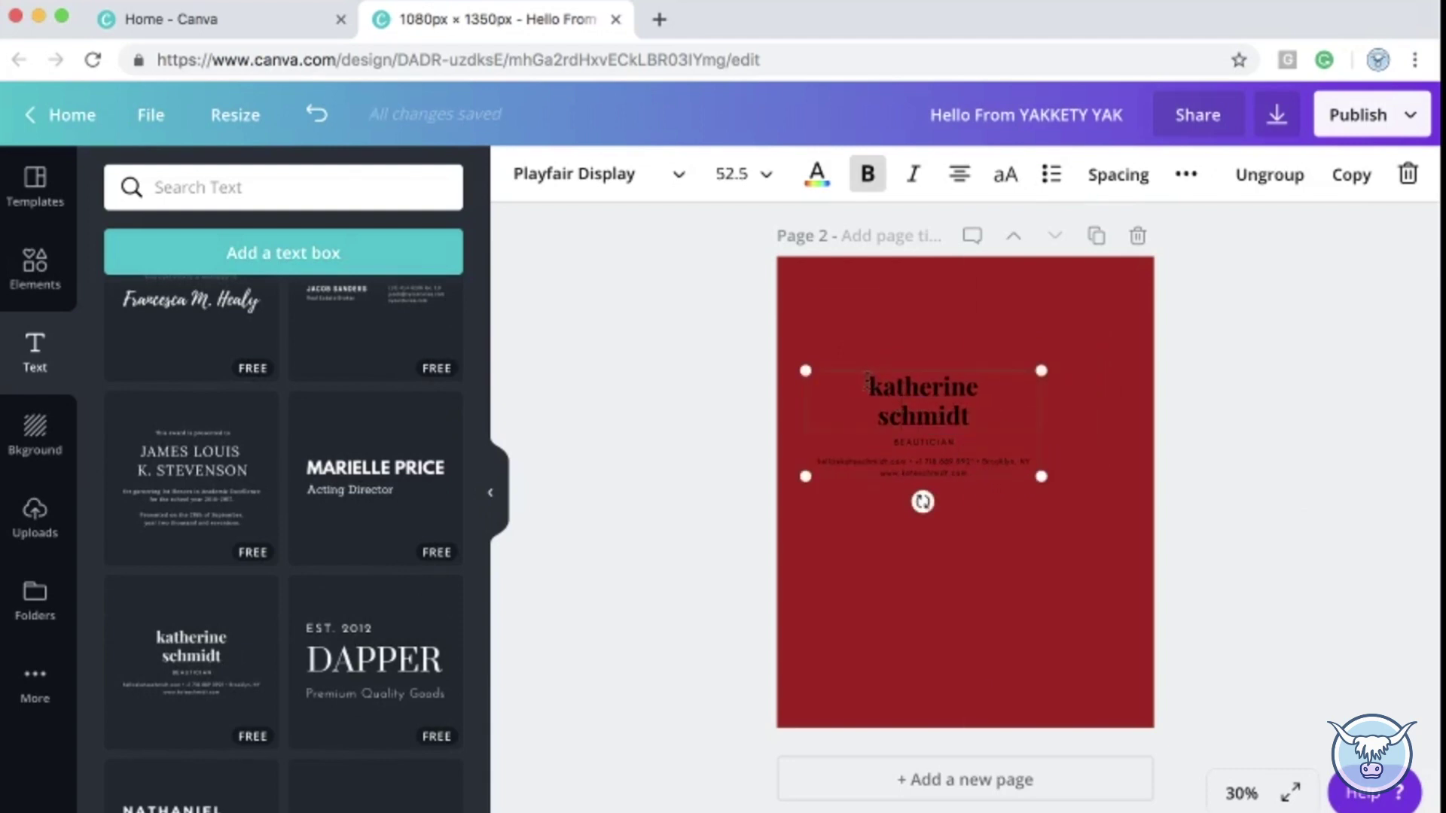
{"action": "left_click_drag", "start_coordinate": [866, 384], "coordinate": [1113, 495]}
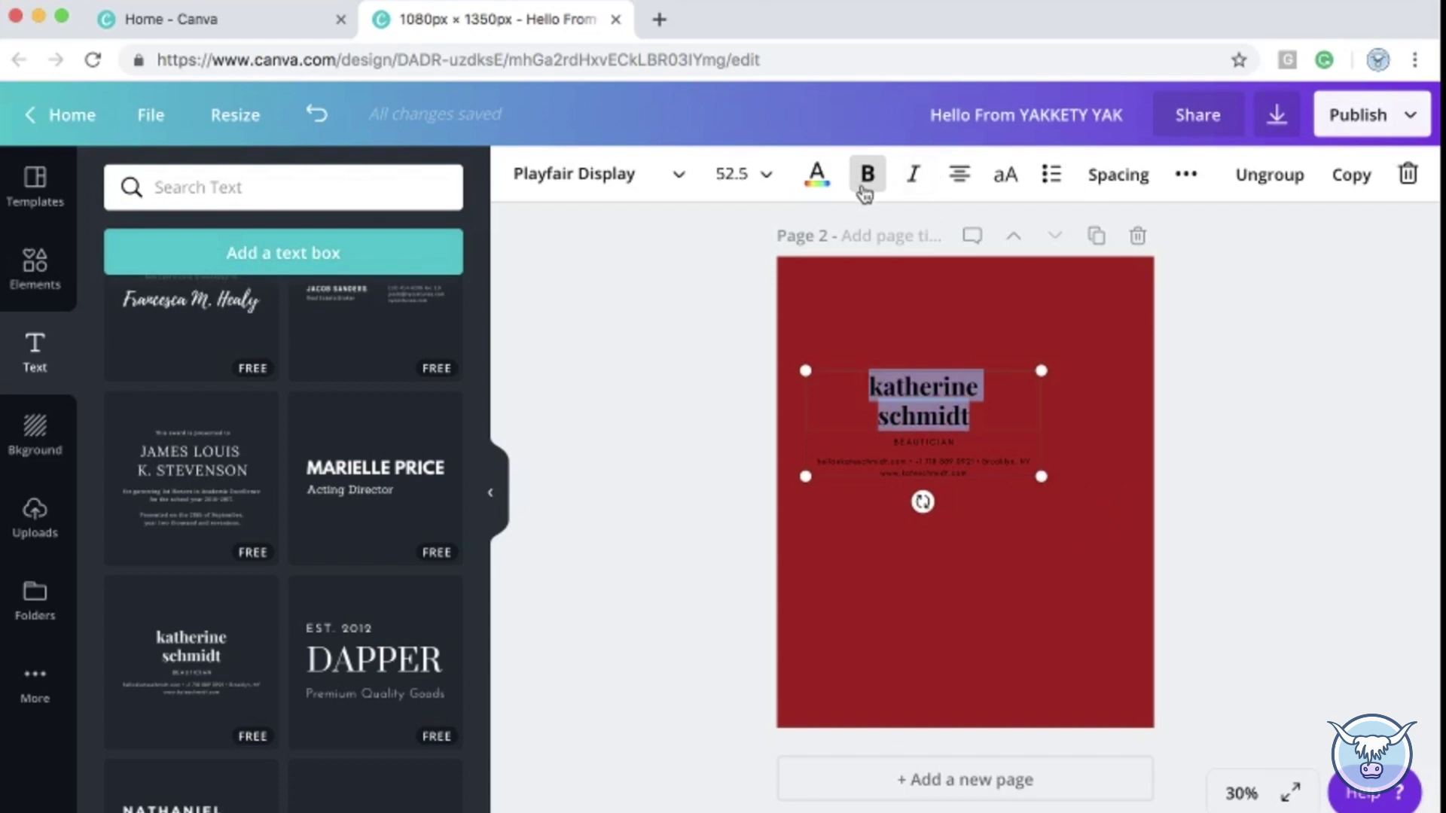
{"action": "left_click", "coordinate": [814, 183]}
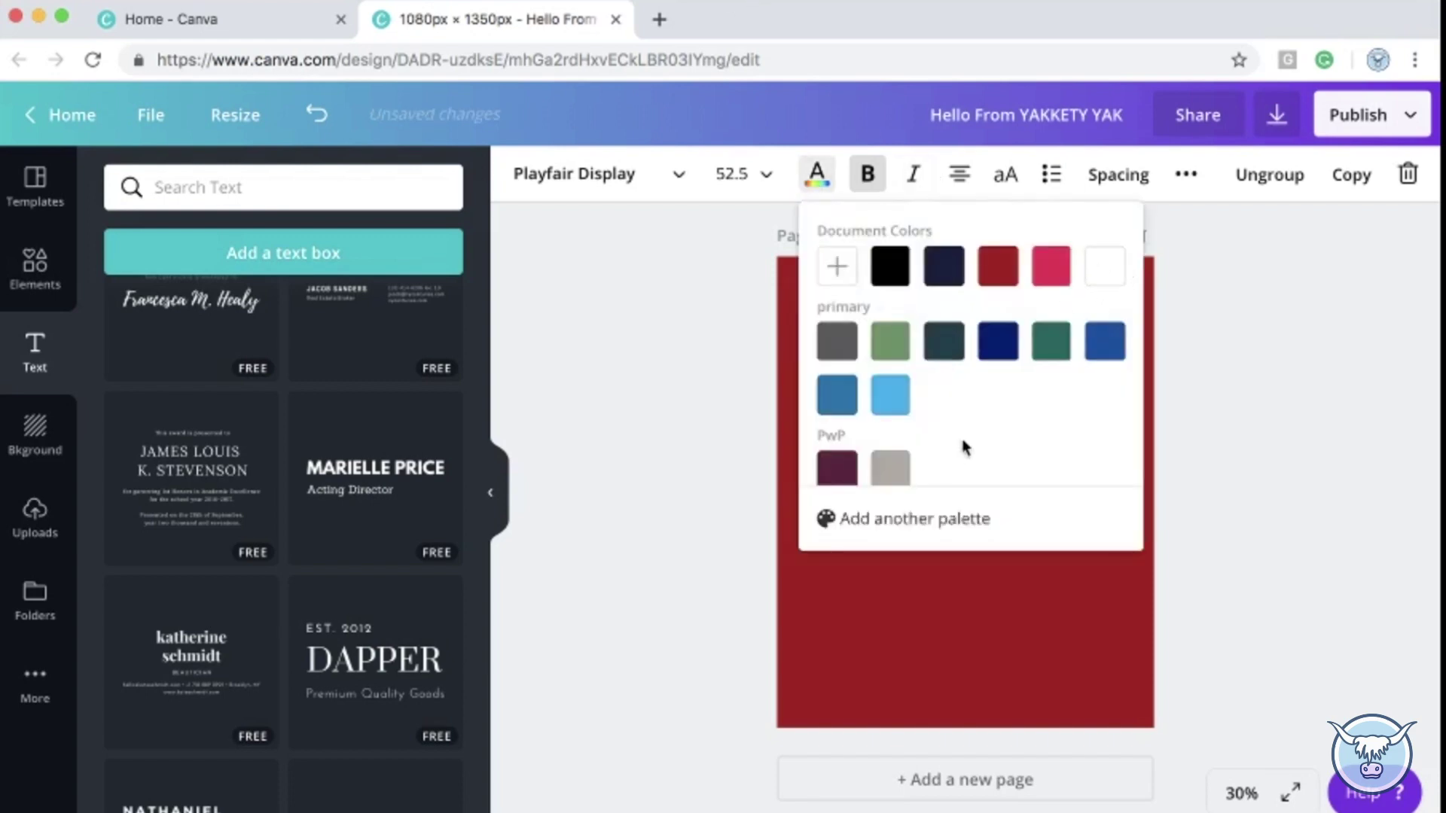
{"action": "left_click", "coordinate": [1292, 499]}
Enlarge the text group to size 86.2 and centre it on the page.
{"action": "left_click", "coordinate": [963, 451]}
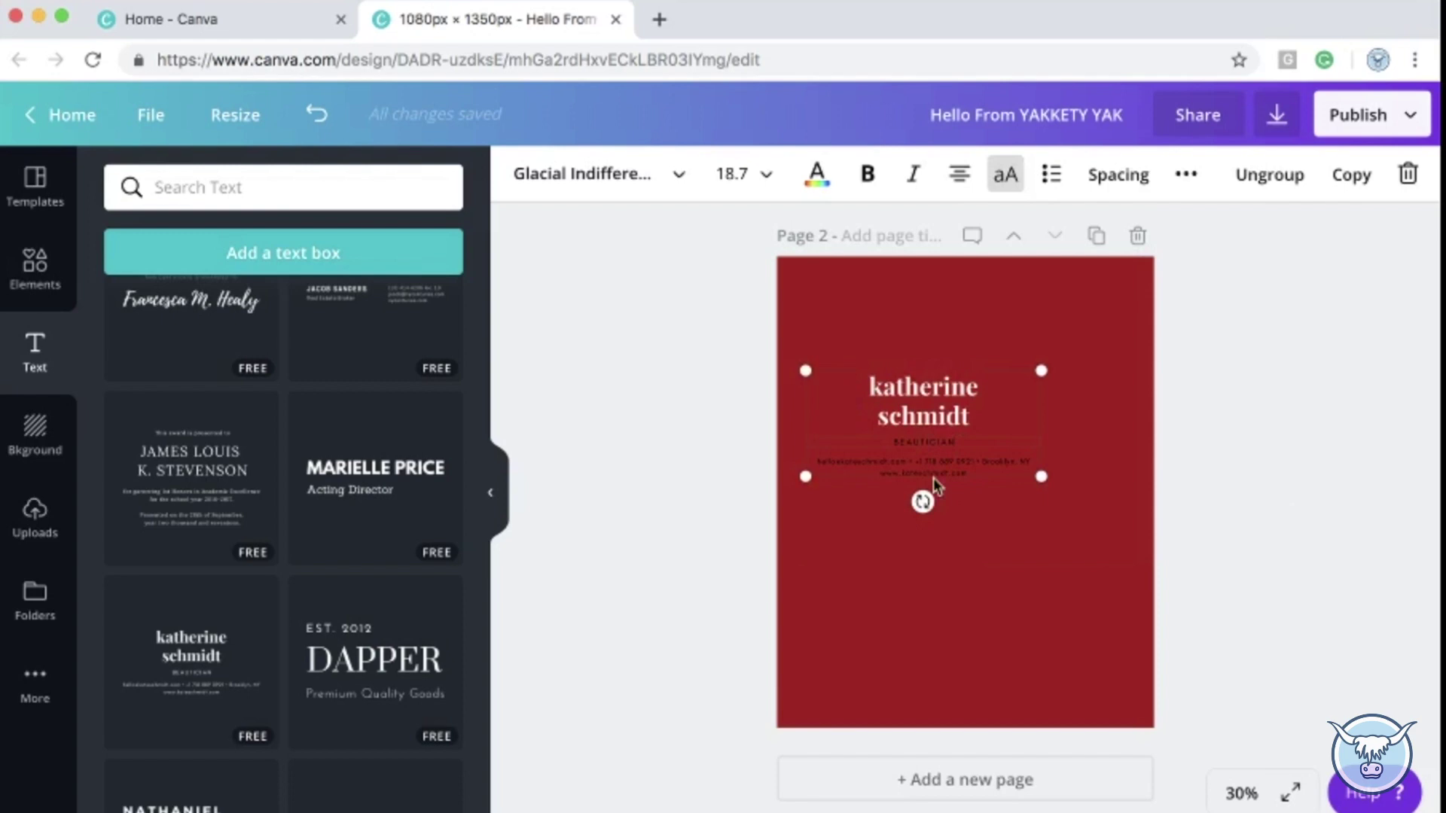
{"action": "left_click_drag", "start_coordinate": [1042, 475], "coordinate": [1193, 545]}
{"action": "left_click_drag", "start_coordinate": [1019, 427], "coordinate": [991, 446]}
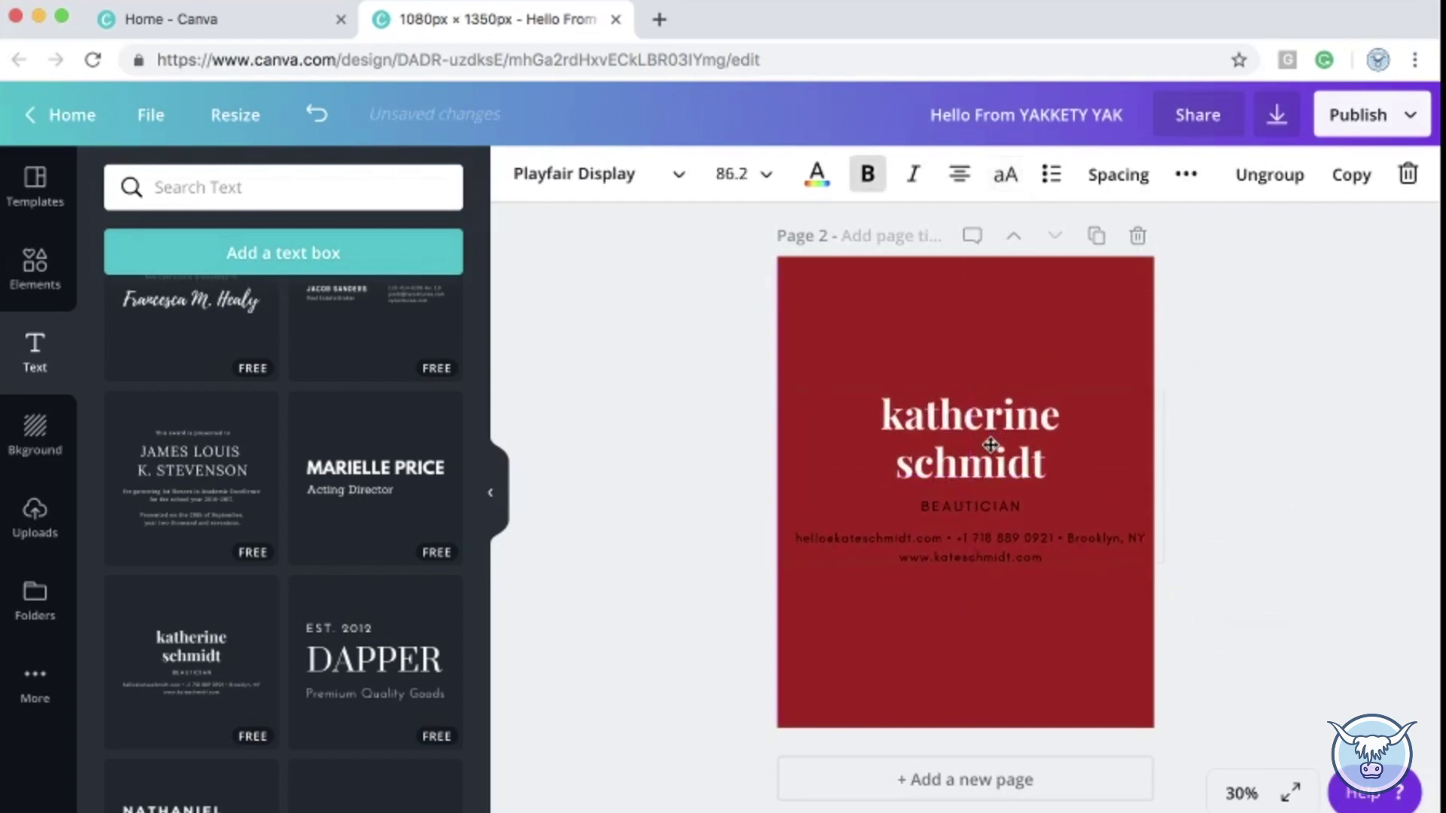
{"action": "double_click", "coordinate": [990, 475]}
Retype the heading as 'Yakkety Yak'.
{"action": "left_click", "coordinate": [817, 405]}
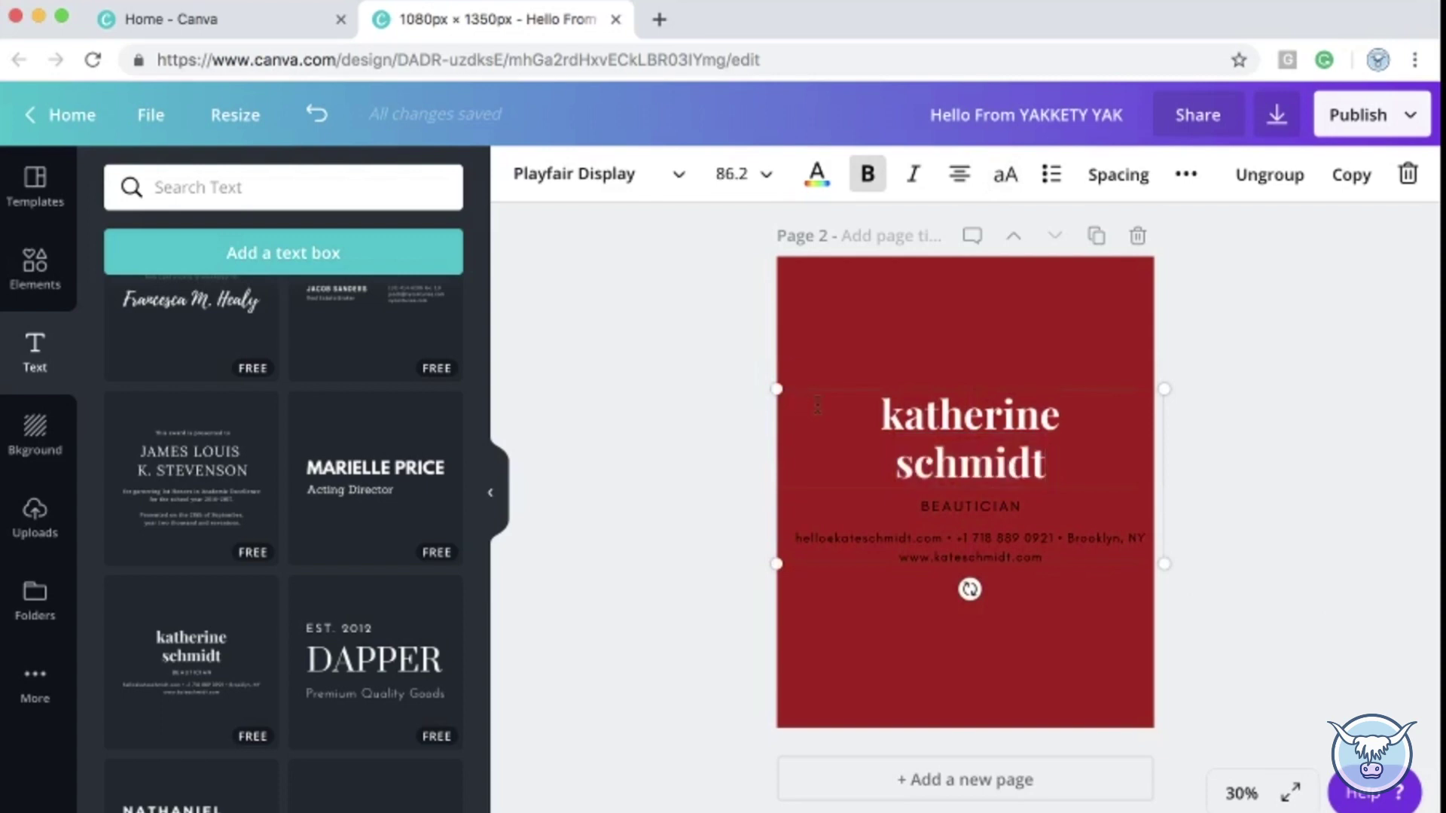
{"action": "left_click_drag", "start_coordinate": [885, 413], "coordinate": [1091, 452]}
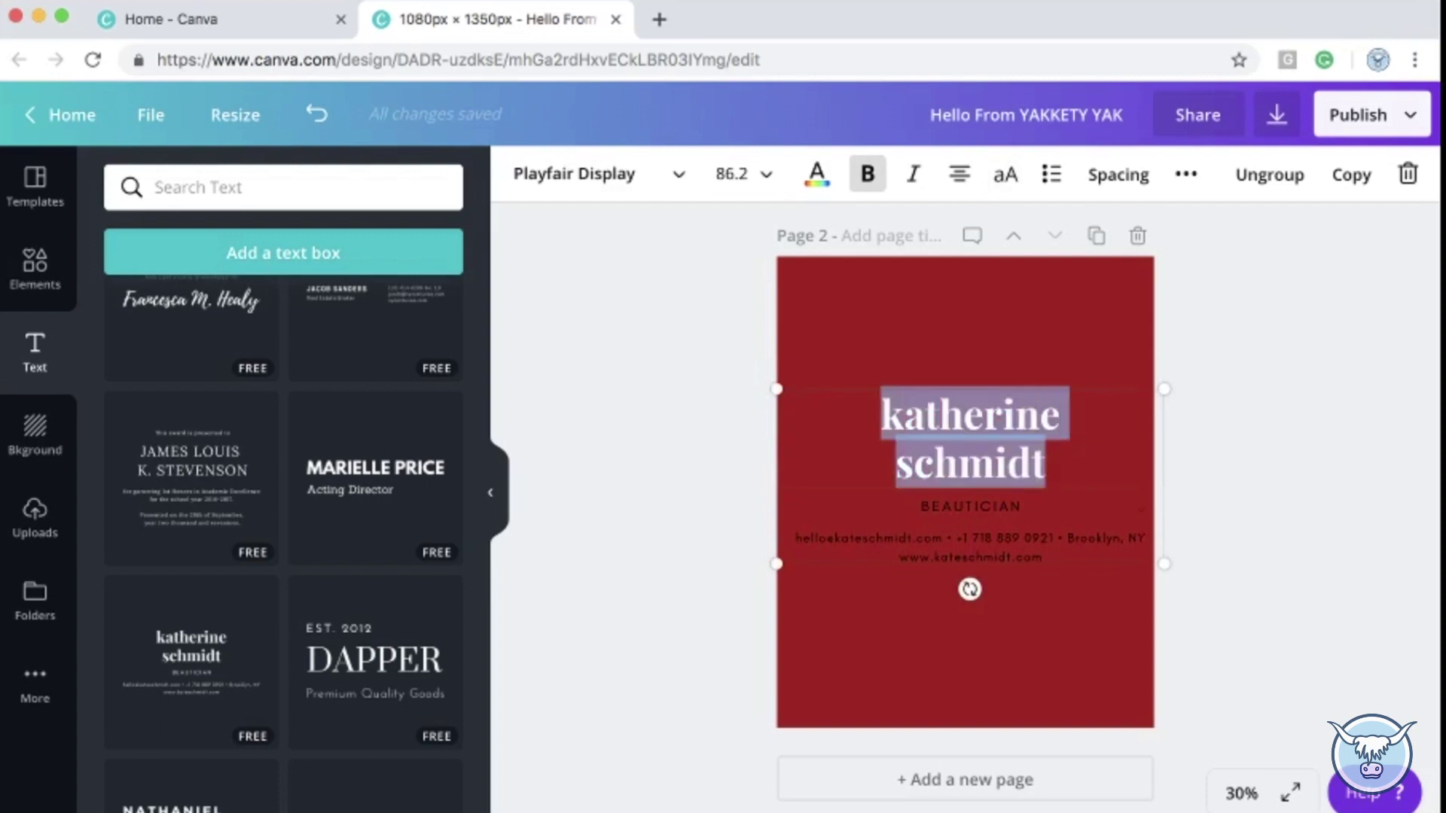
{"action": "type", "text": "Yaklkl"}
{"action": "key", "text": "BackSpace"}
{"action": "key", "text": "BackSpace"}
{"action": "key", "text": "BackSpace"}
{"action": "type", "text": "ket"}
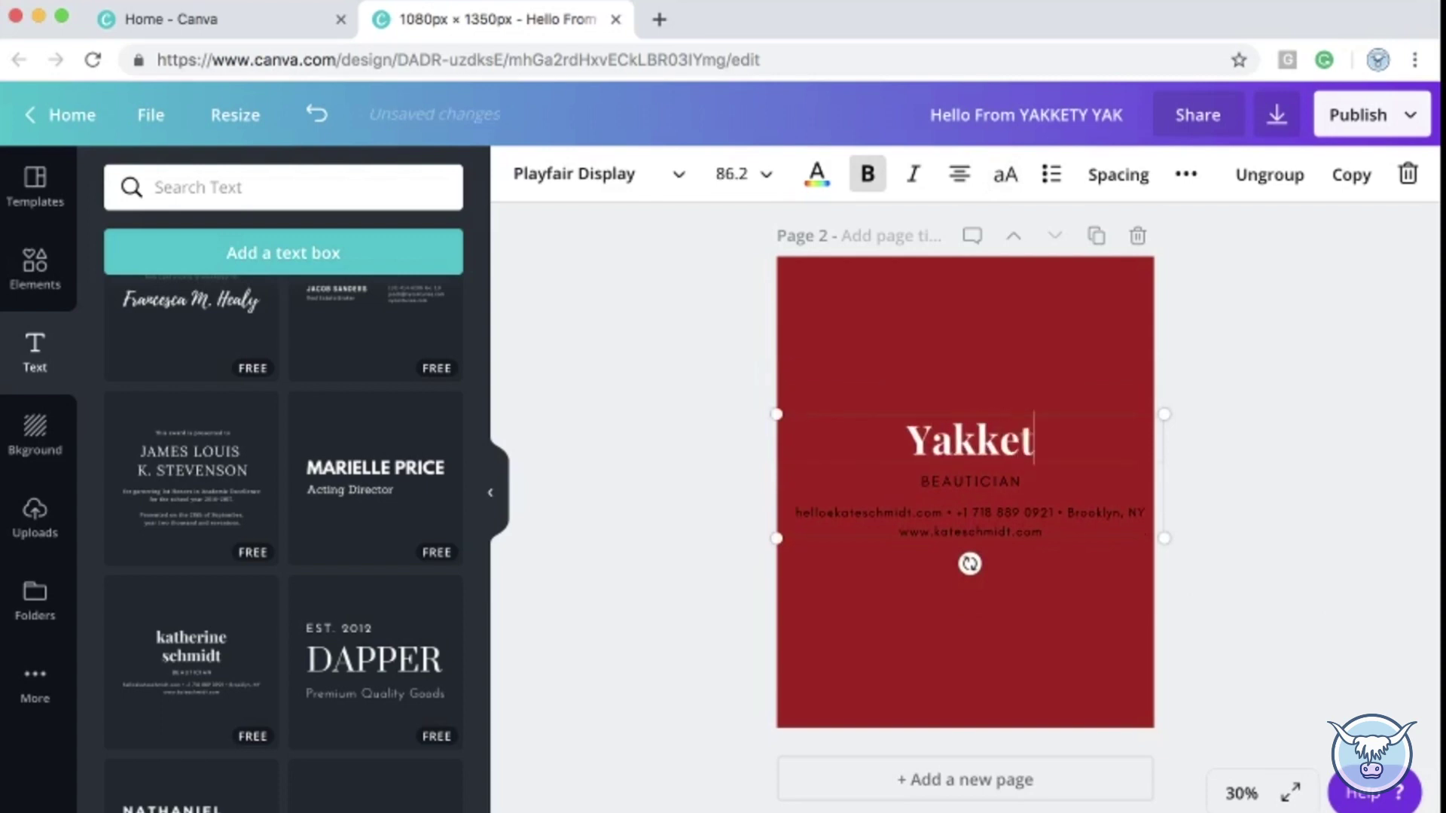
{"action": "type", "text": "y Yak"}
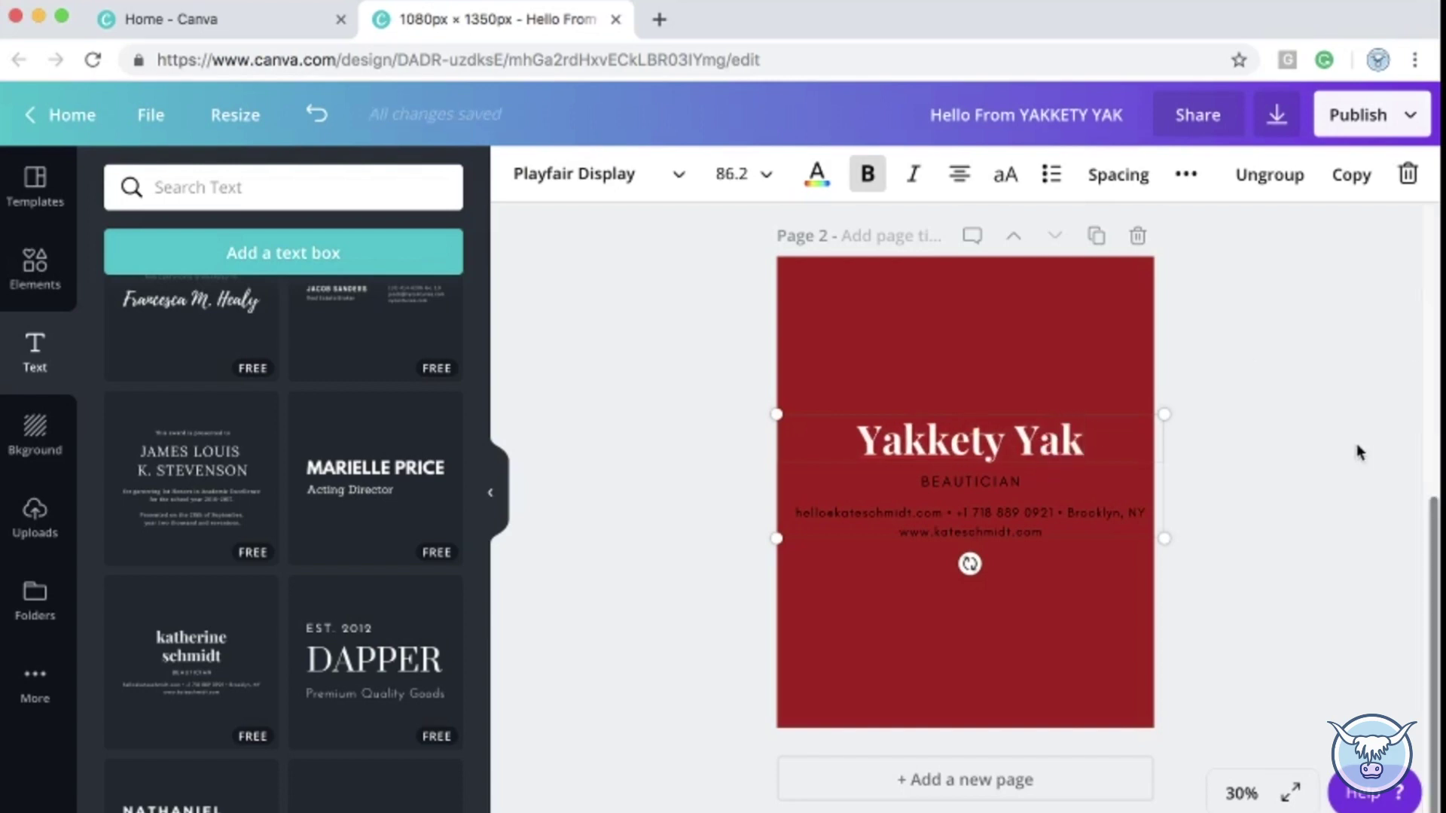
Erase the heading text and delete the whole text group from the page.
{"action": "left_click", "coordinate": [1357, 452]}
{"action": "left_click", "coordinate": [1042, 415]}
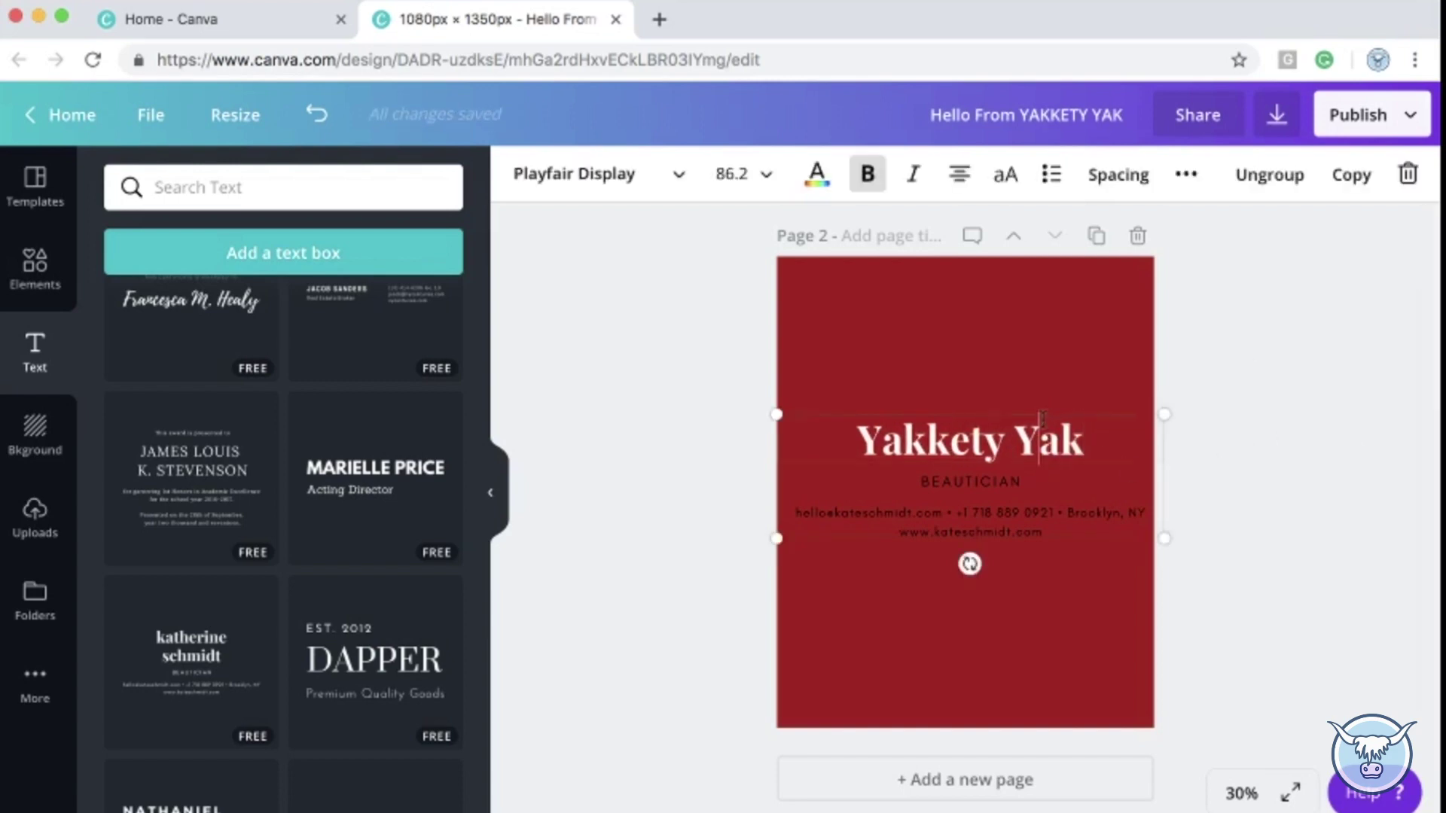
{"action": "left_click", "coordinate": [1033, 440]}
{"action": "left_click_drag", "start_coordinate": [1042, 532], "coordinate": [1016, 532]}
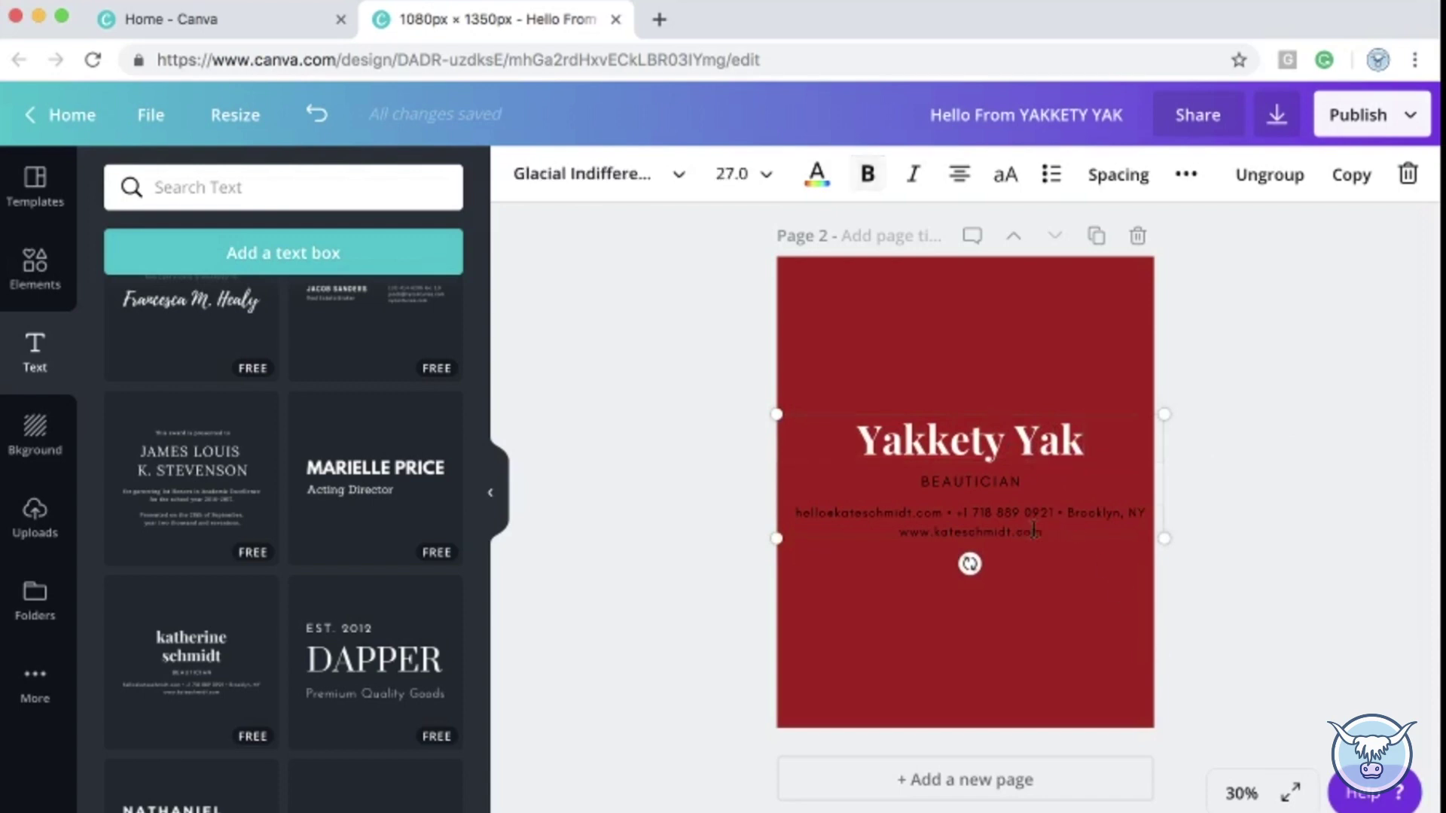
{"action": "left_click", "coordinate": [1099, 423]}
{"action": "key", "text": "BackSpace"}
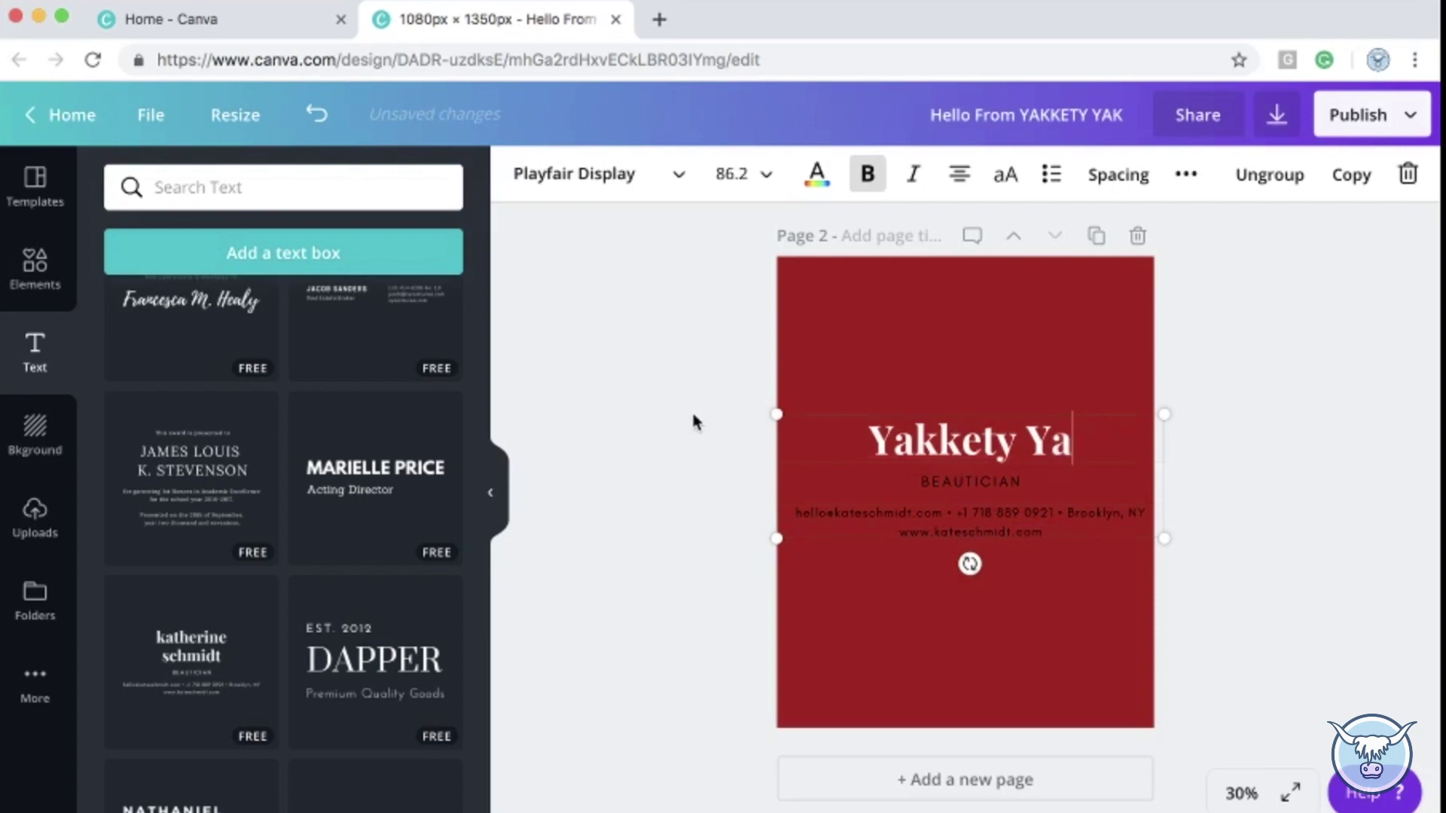
{"action": "key", "text": "BackSpace"}
{"action": "key", "text": "super+a"}
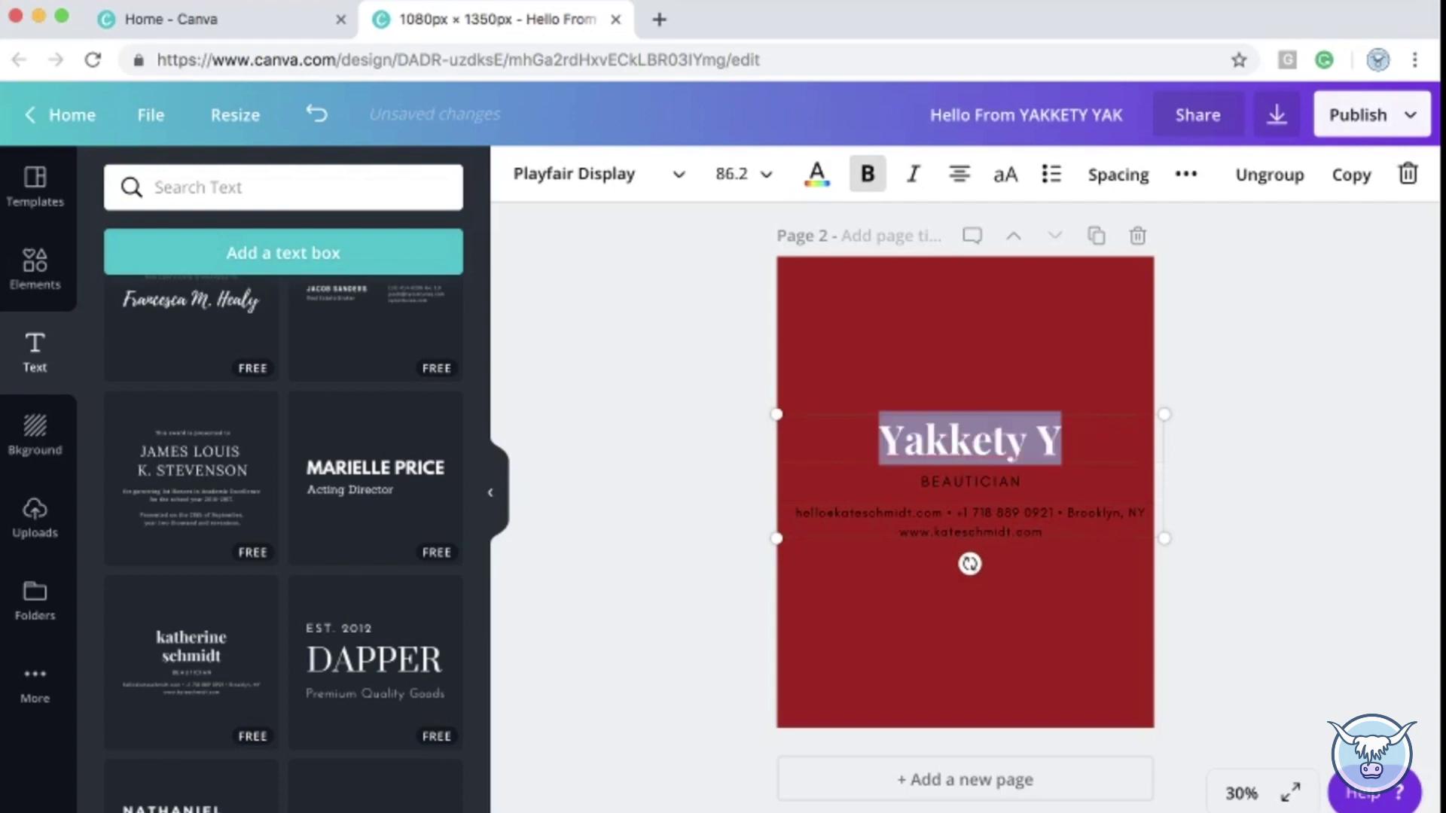
{"action": "key", "text": "BackSpace"}
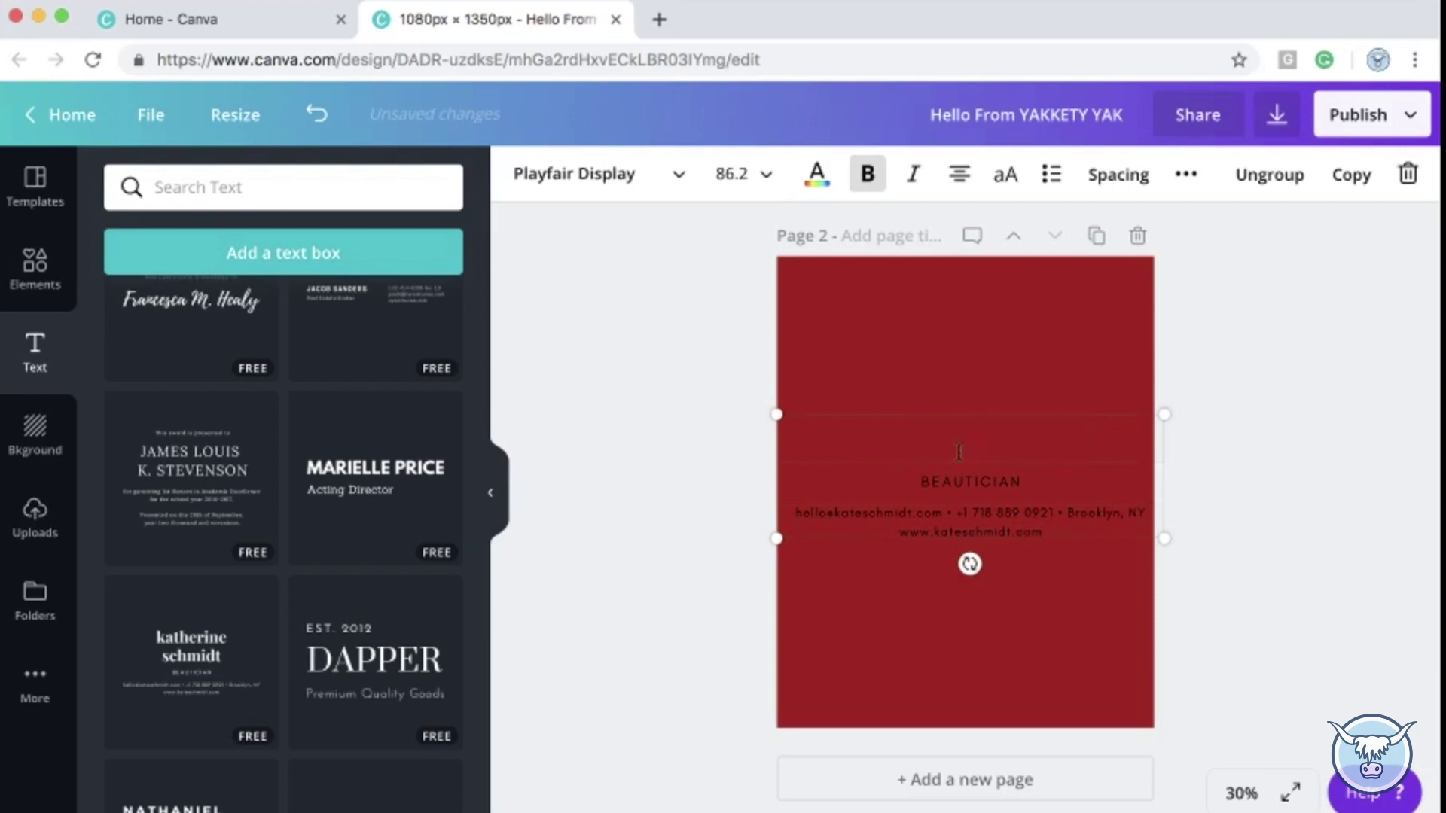
{"action": "key", "text": "Escape"}
{"action": "key", "text": "BackSpace"}
Remove the red background from page 2, leaving it blank.
{"action": "left_click", "coordinate": [952, 575]}
{"action": "key", "text": "BackSpace"}
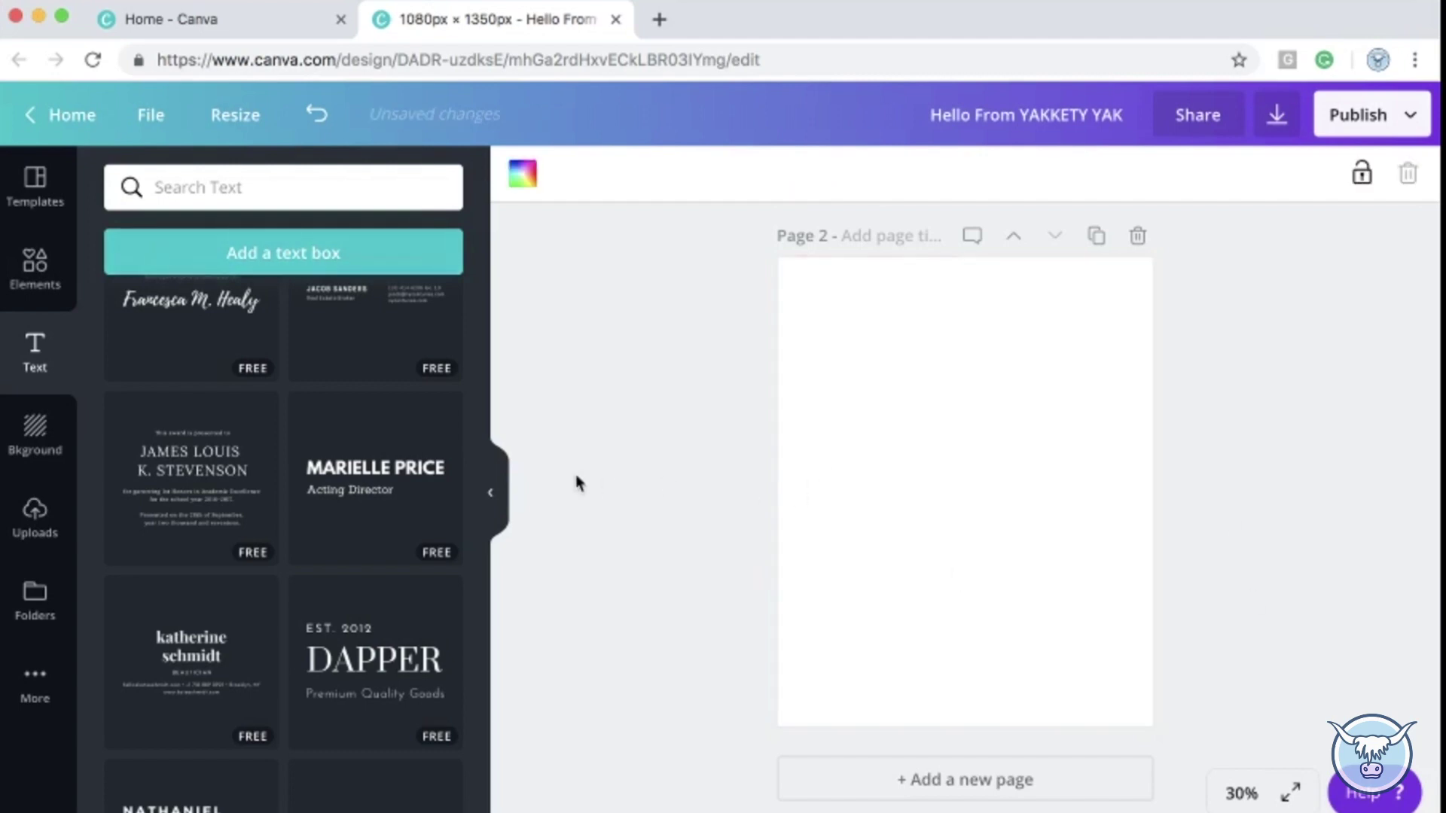
{"action": "left_click", "coordinate": [578, 482]}
Upload YY_lockup_hor_blu.png and YY_lockup_hor_wht.png from the Downloads folder.
{"action": "left_click", "coordinate": [25, 530]}
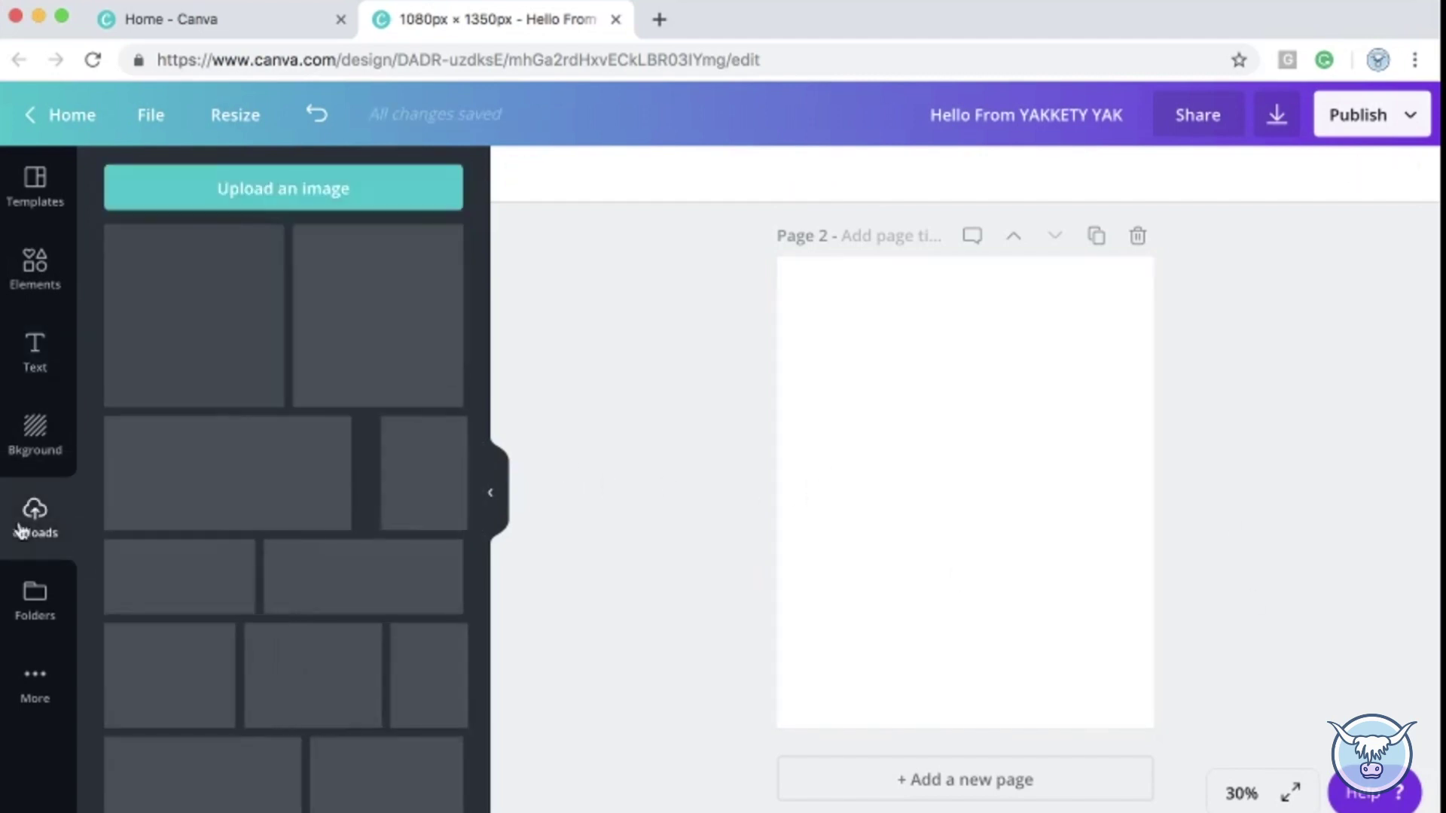
{"action": "left_click", "coordinate": [343, 180]}
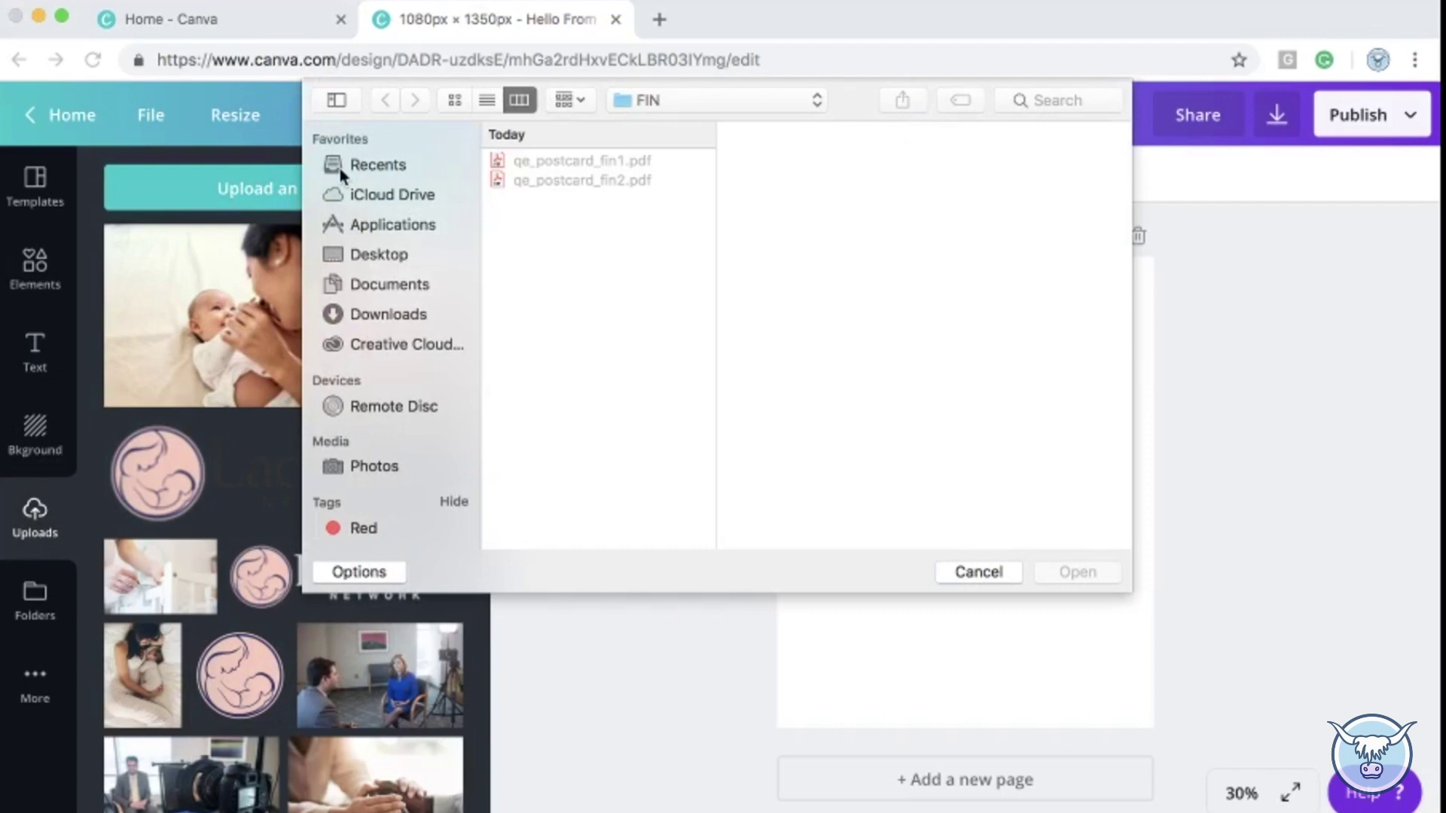
{"action": "left_click", "coordinate": [402, 316]}
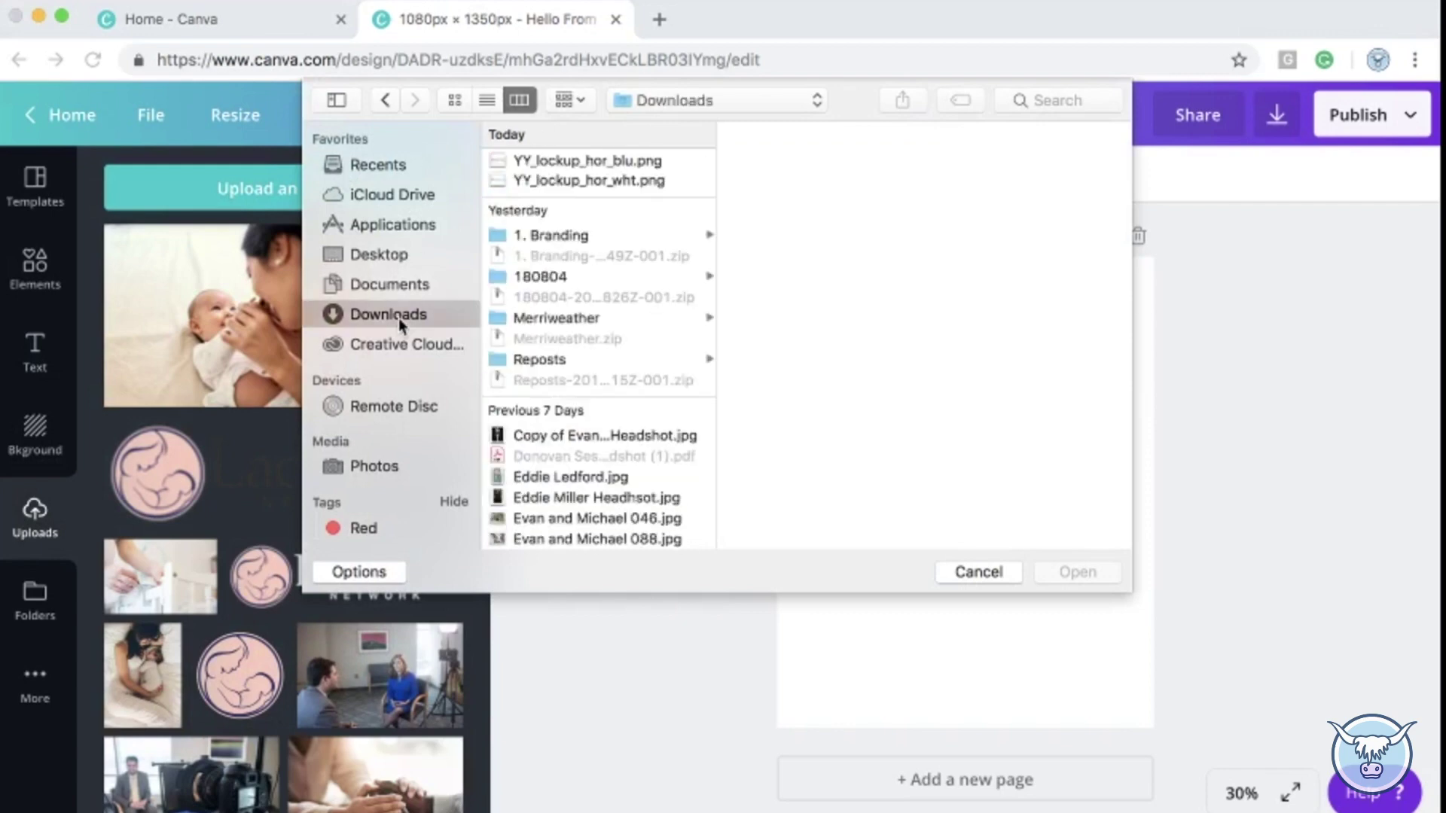
{"action": "left_click", "coordinate": [538, 162]}
{"action": "key", "text": "shift+Down"}
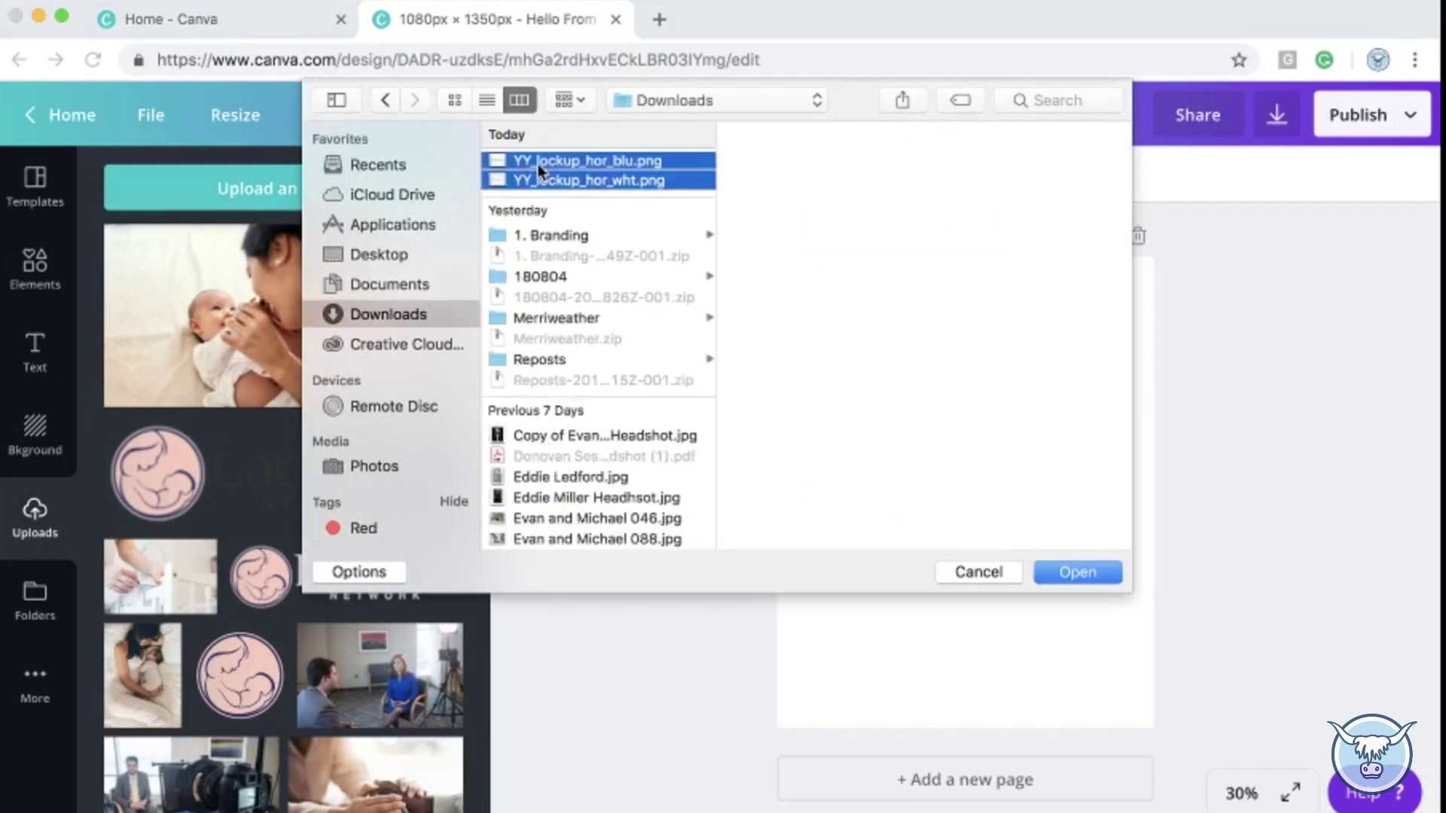
{"action": "key", "text": "Return"}
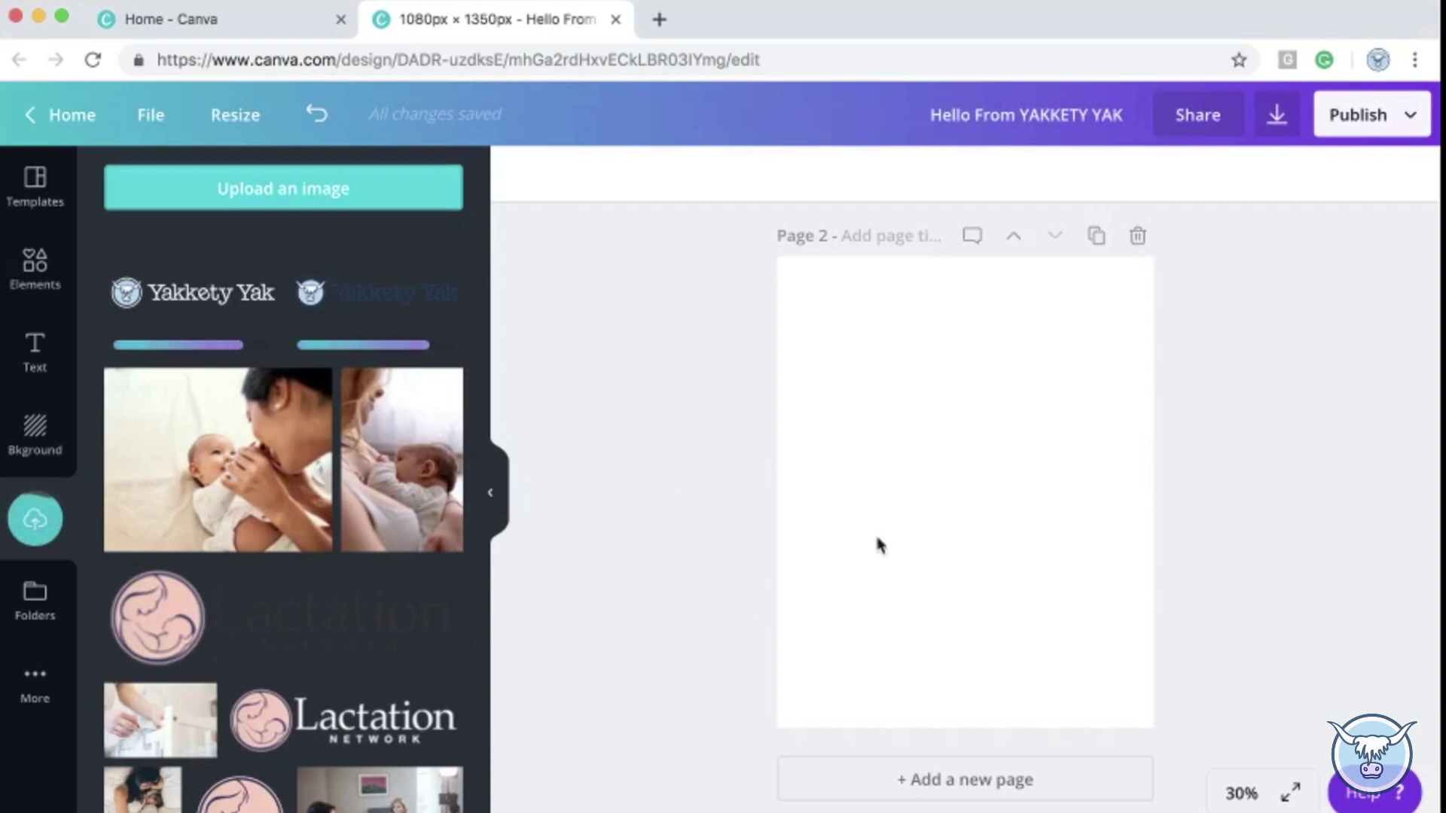
Apply the light-to-deep blue gradient background to page 2.
{"action": "left_click", "coordinate": [35, 433]}
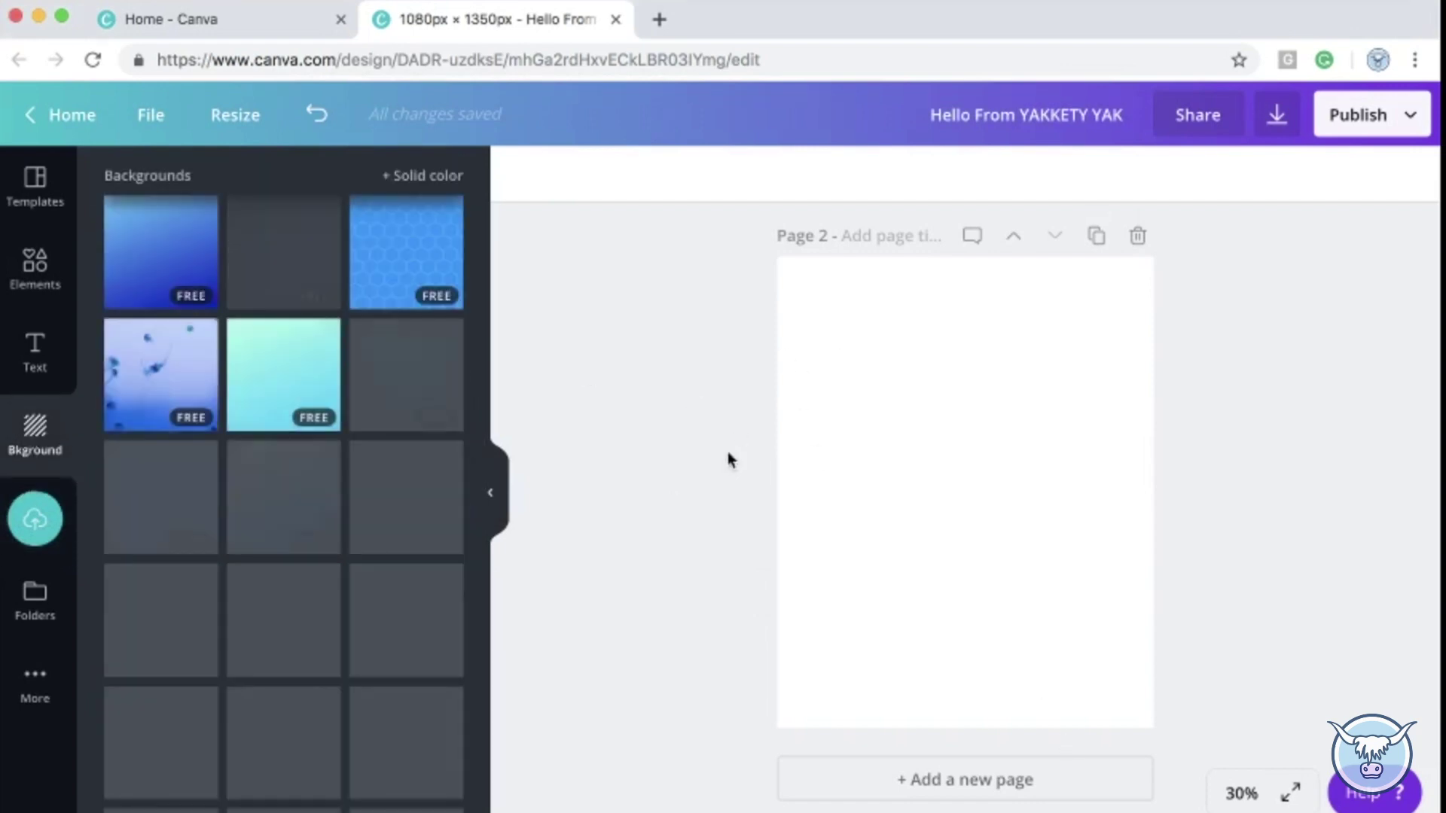
{"action": "scroll", "coordinate": [350, 712], "scroll_direction": "down", "scroll_amount": 2}
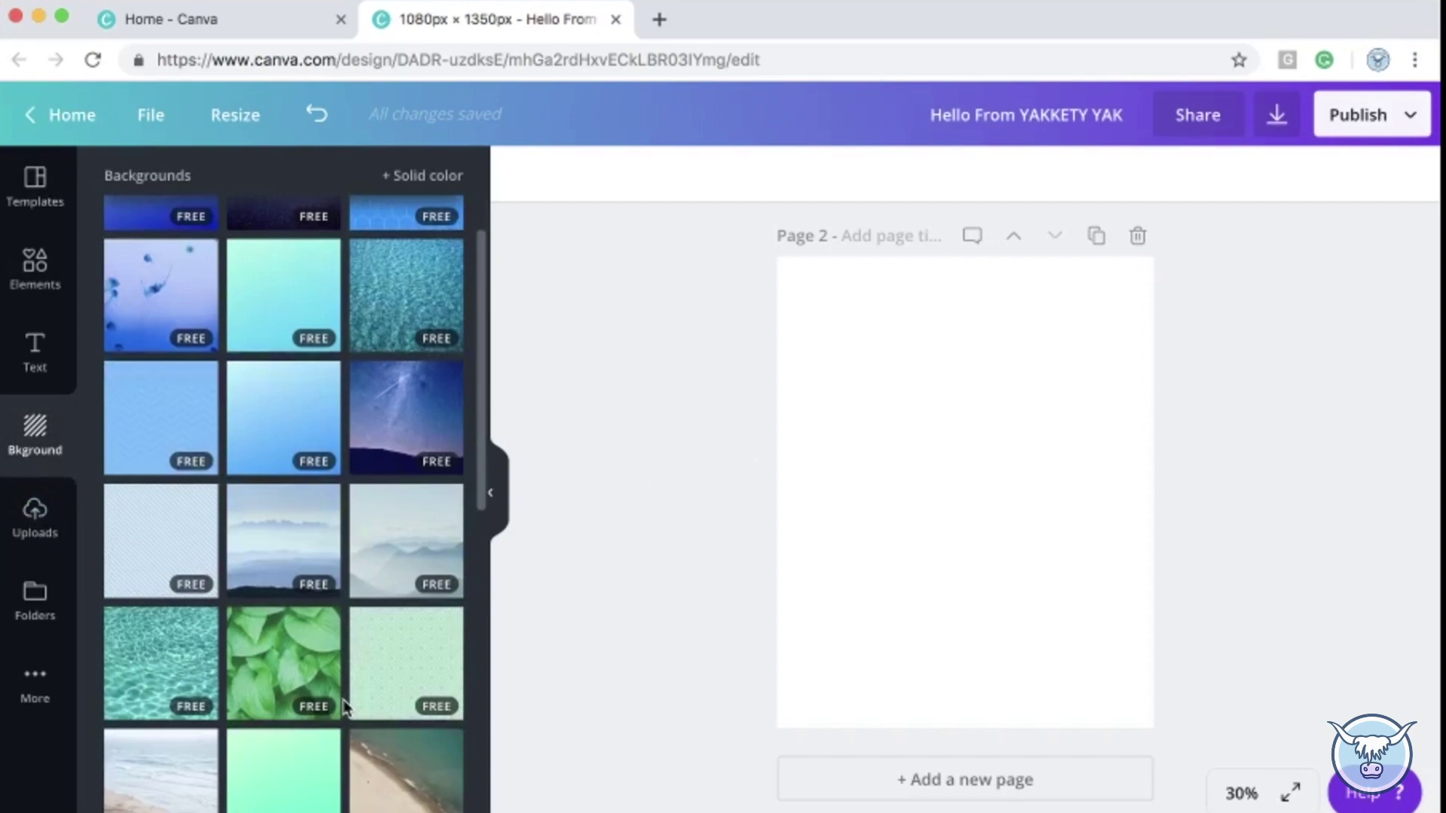
{"action": "scroll", "coordinate": [345, 708], "scroll_direction": "down", "scroll_amount": 3}
{"action": "scroll", "coordinate": [345, 708], "scroll_direction": "up", "scroll_amount": 4}
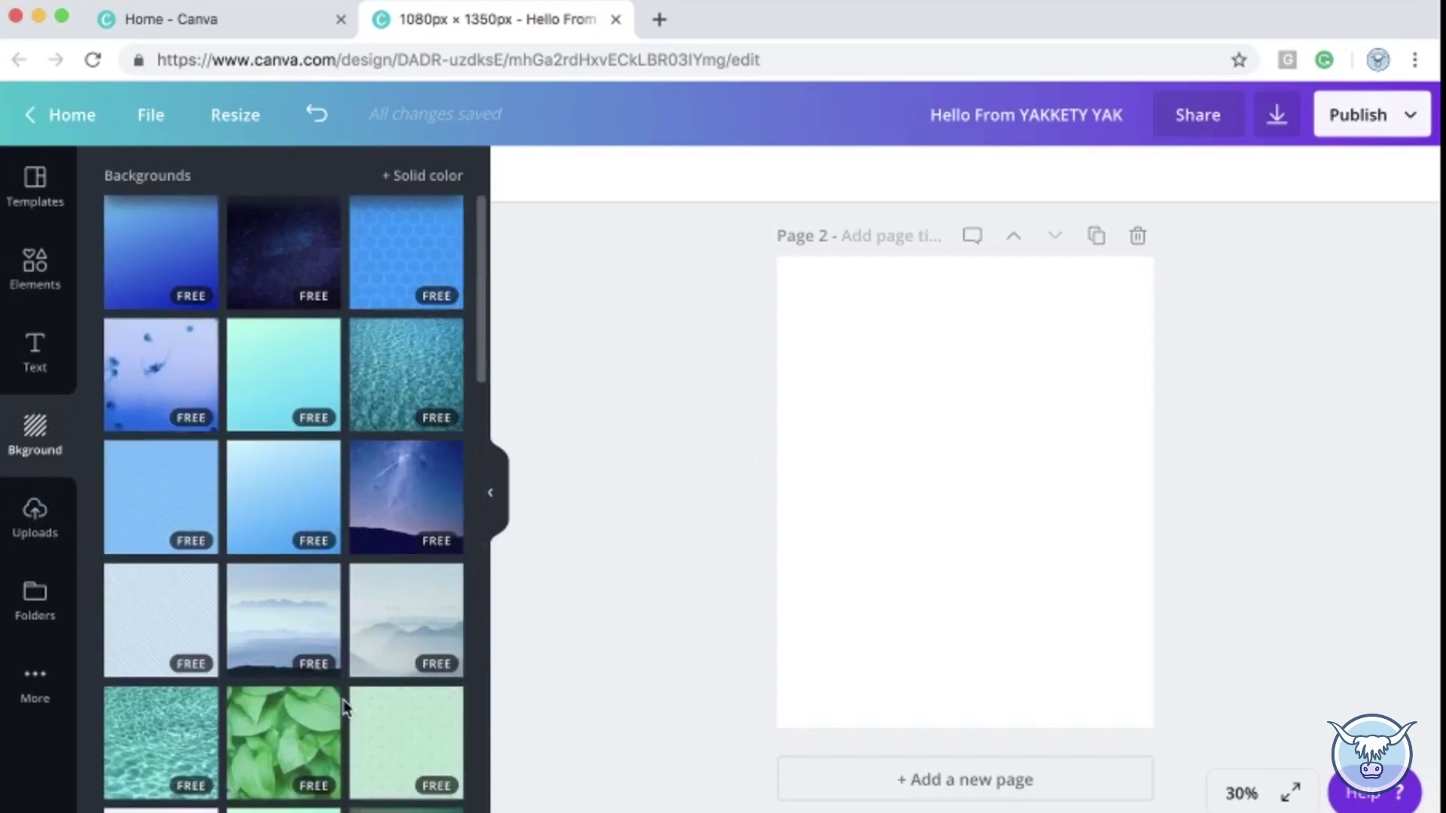
{"action": "scroll", "coordinate": [345, 708], "scroll_direction": "down", "scroll_amount": 10}
{"action": "scroll", "coordinate": [344, 708], "scroll_direction": "down", "scroll_amount": 8}
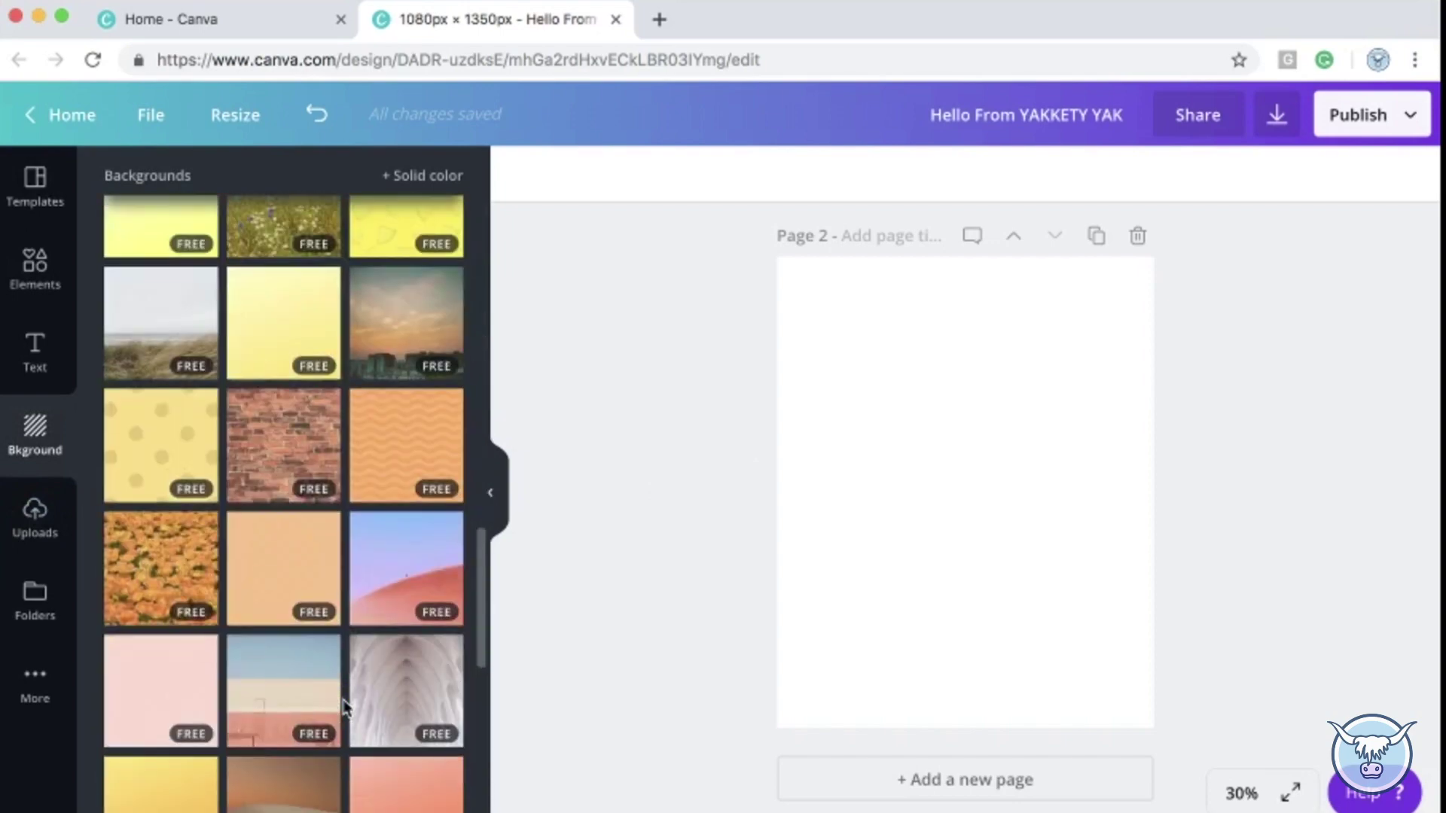
{"action": "scroll", "coordinate": [345, 708], "scroll_direction": "down", "scroll_amount": 5}
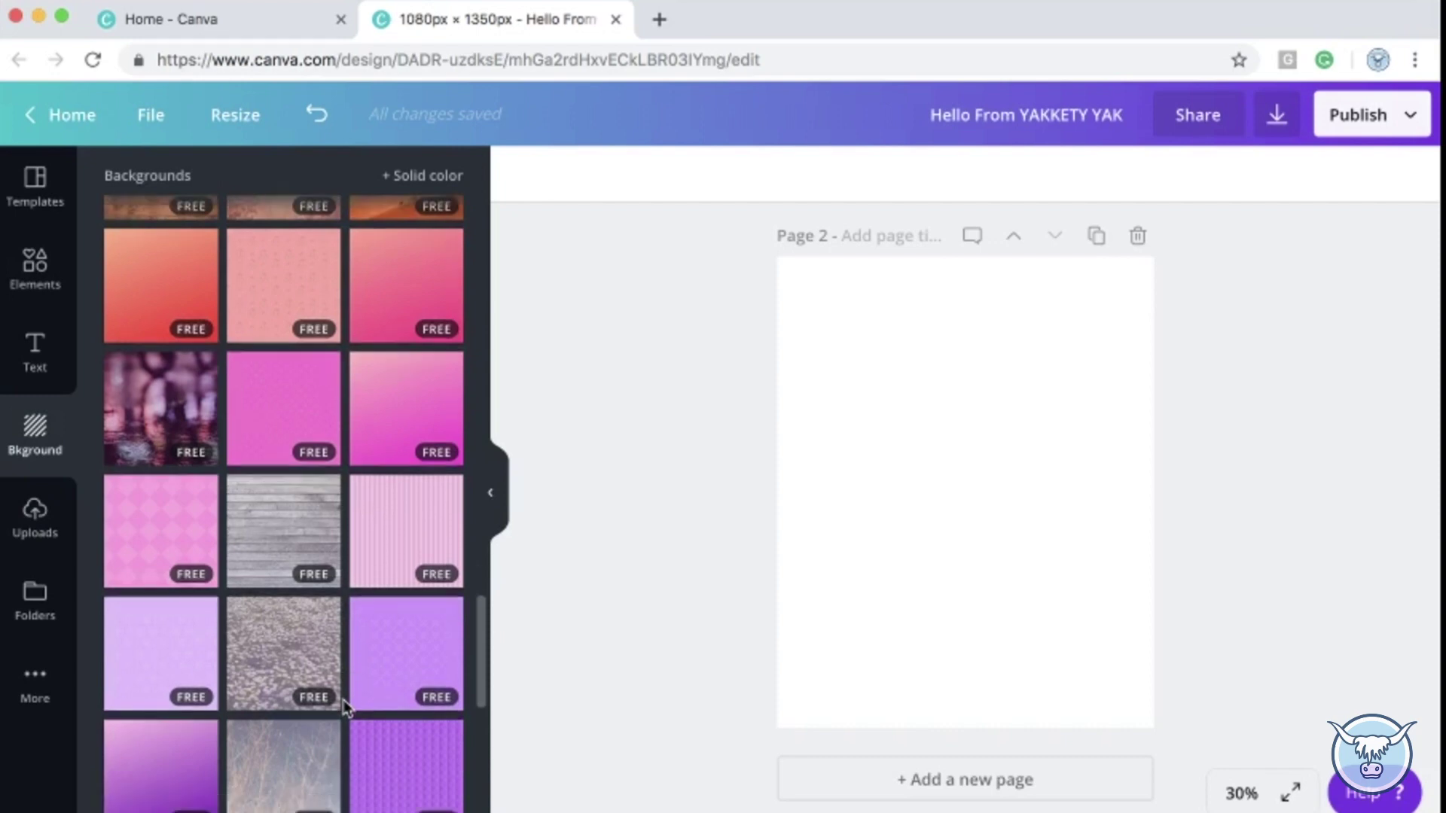
{"action": "scroll", "coordinate": [374, 666], "scroll_direction": "down", "scroll_amount": 9}
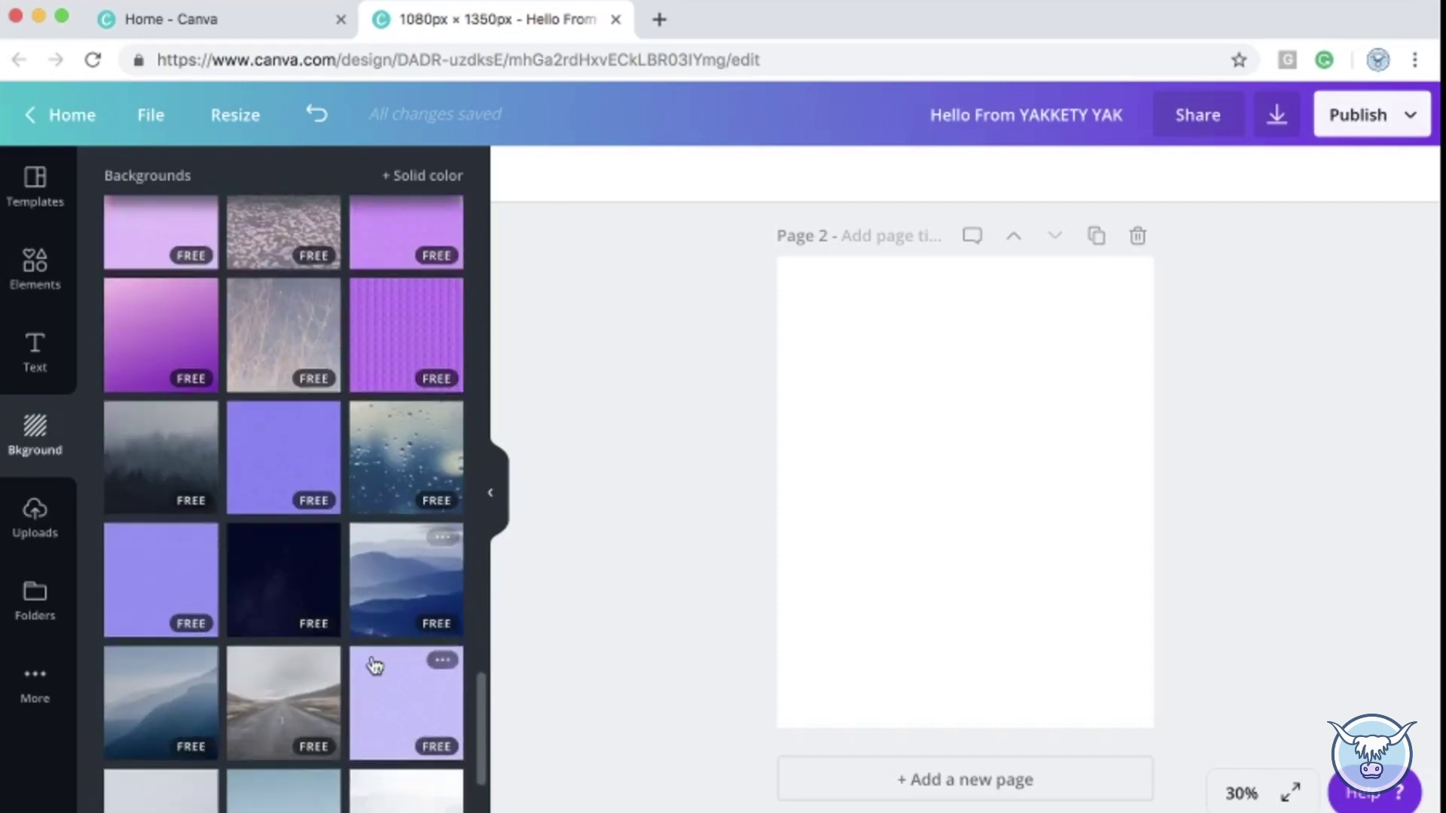
{"action": "scroll", "coordinate": [309, 614], "scroll_direction": "down", "scroll_amount": 5}
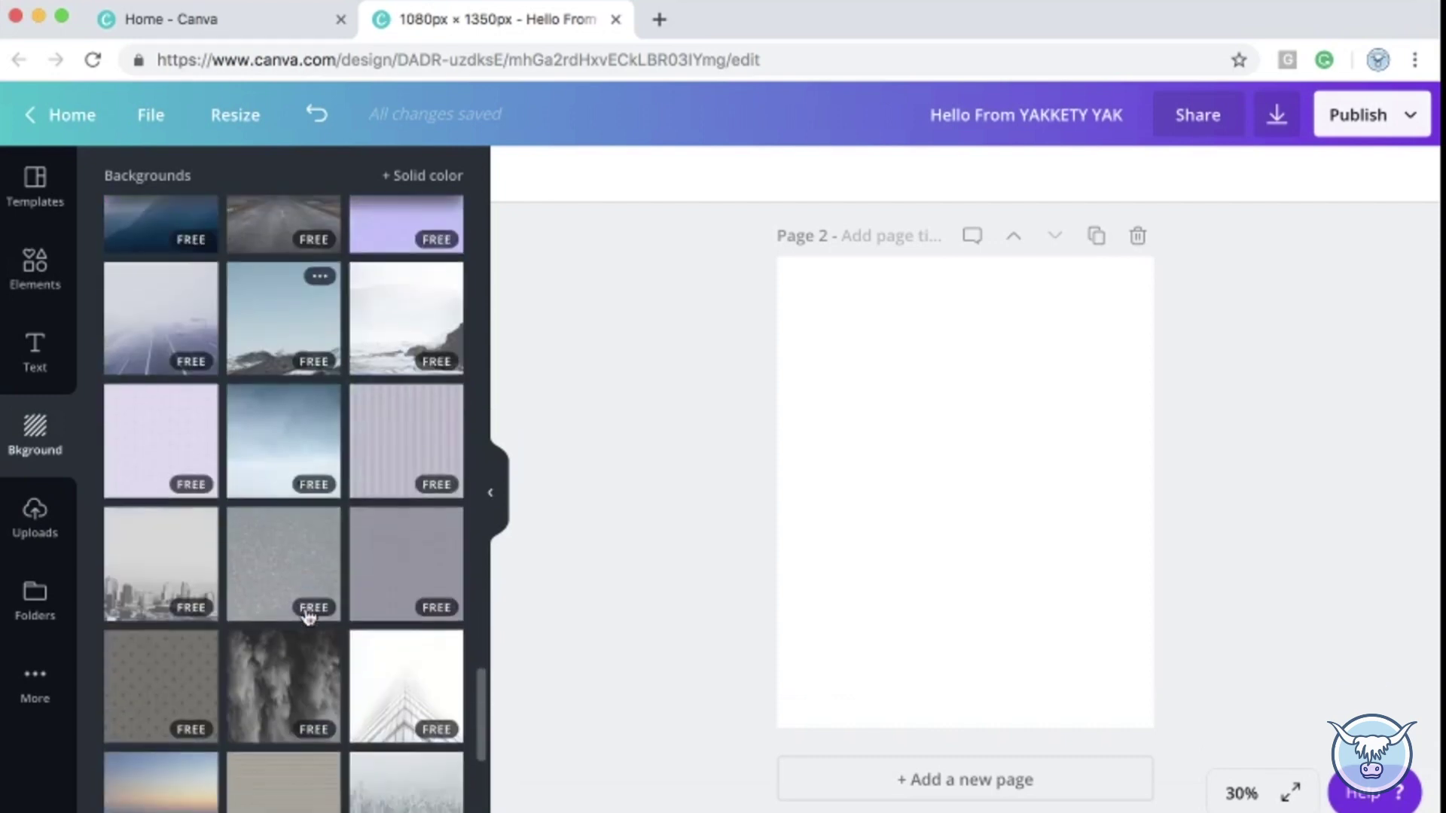
{"action": "scroll", "coordinate": [309, 614], "scroll_direction": "down", "scroll_amount": 15}
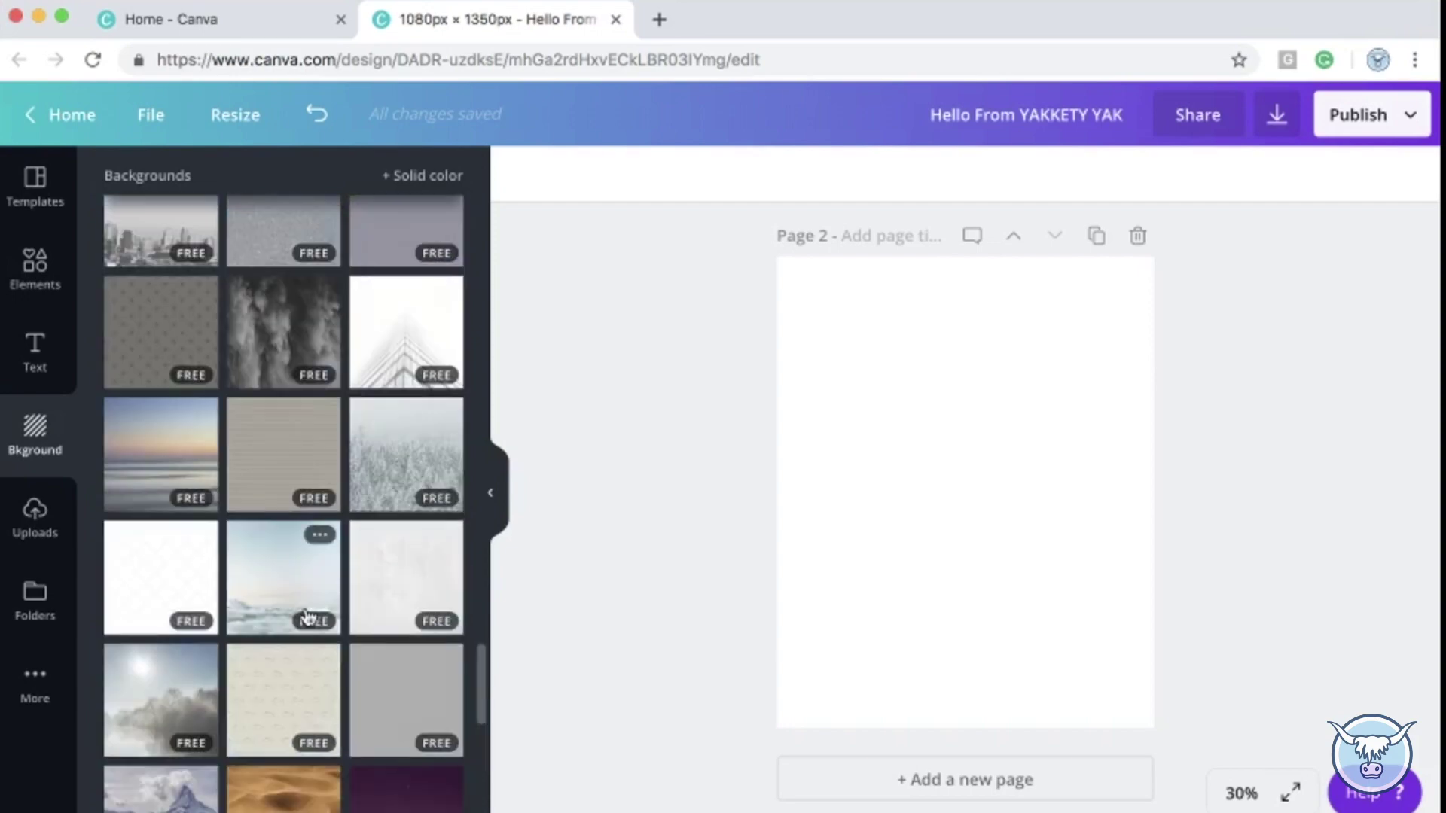
{"action": "scroll", "coordinate": [309, 617], "scroll_direction": "down", "scroll_amount": 20}
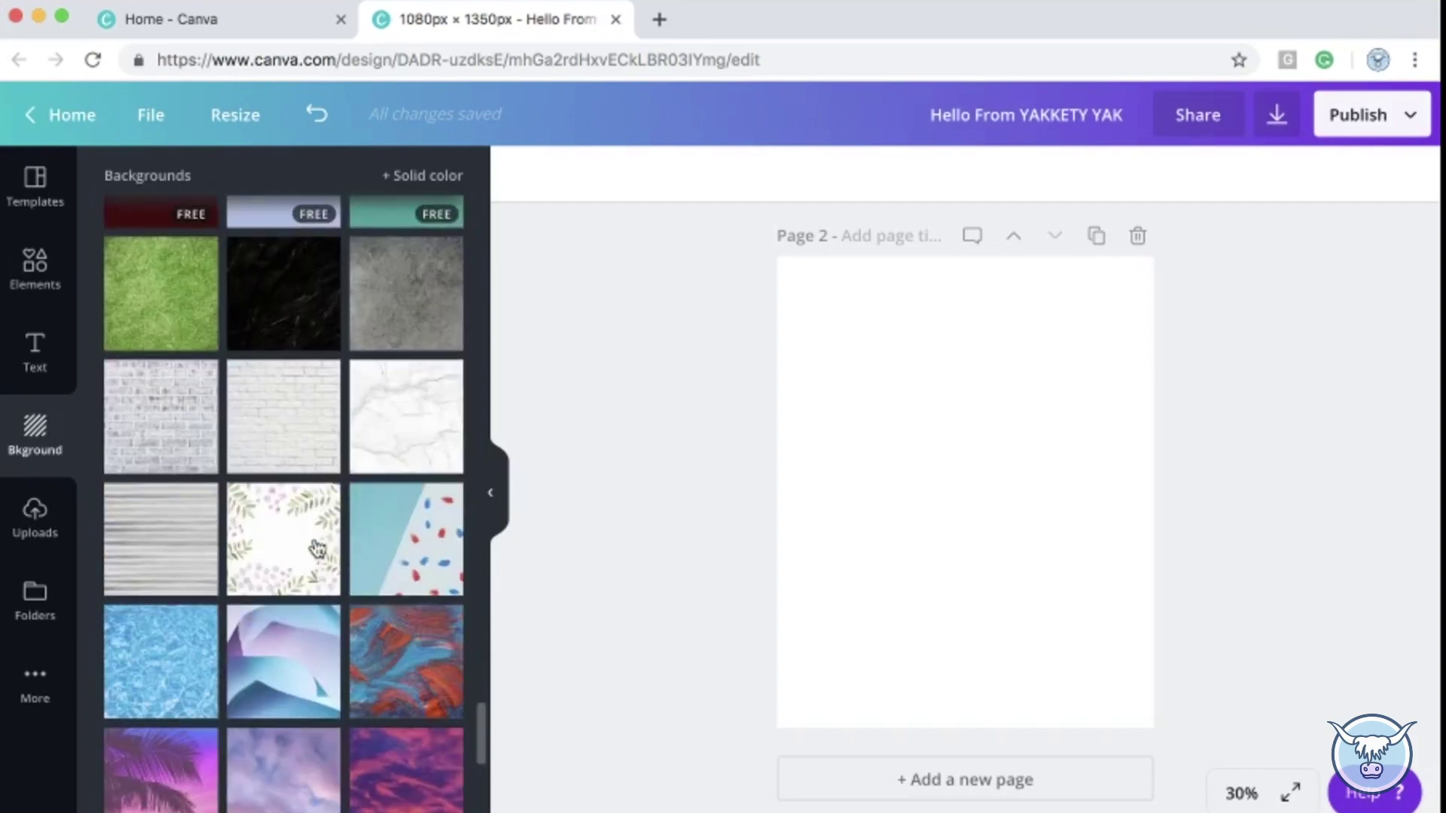
{"action": "scroll", "coordinate": [316, 548], "scroll_direction": "up", "scroll_amount": 20}
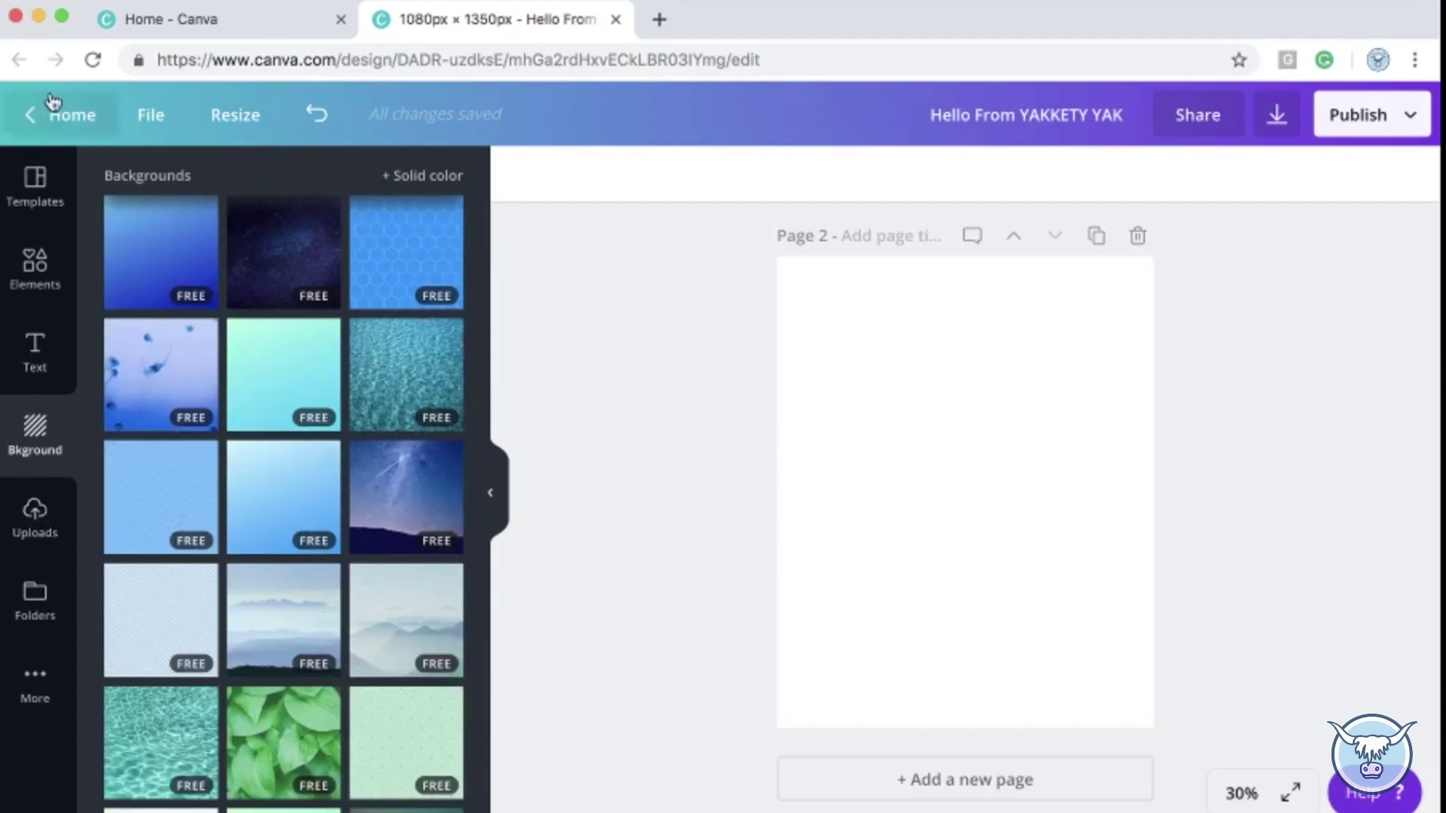
{"action": "left_click", "coordinate": [139, 256]}
{"action": "left_click", "coordinate": [1273, 500]}
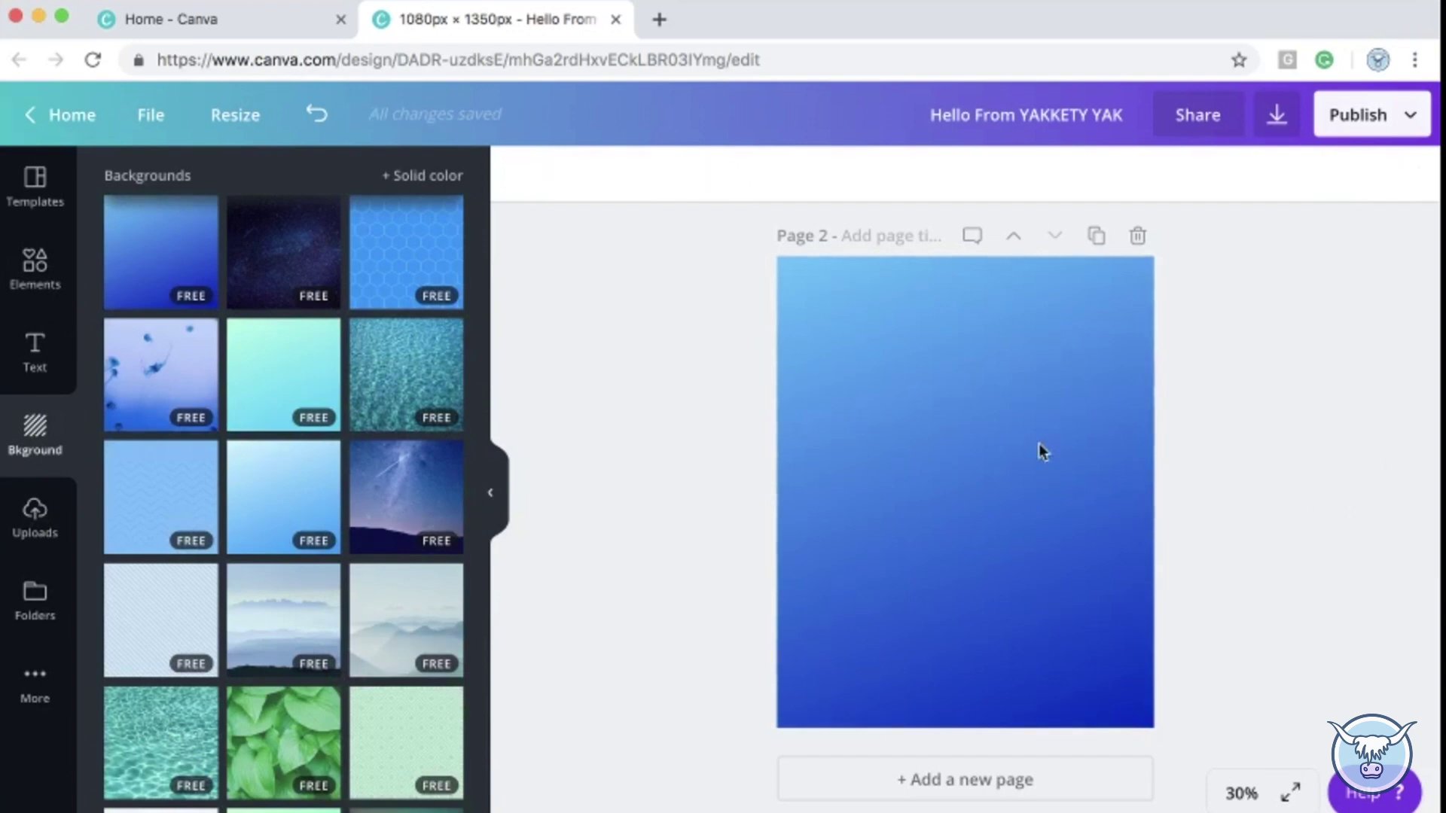
Place the white Yakkety Yak logo centred near the bottom of page 2.
{"action": "left_click", "coordinate": [998, 440]}
{"action": "left_click", "coordinate": [1210, 431]}
{"action": "left_click", "coordinate": [35, 516]}
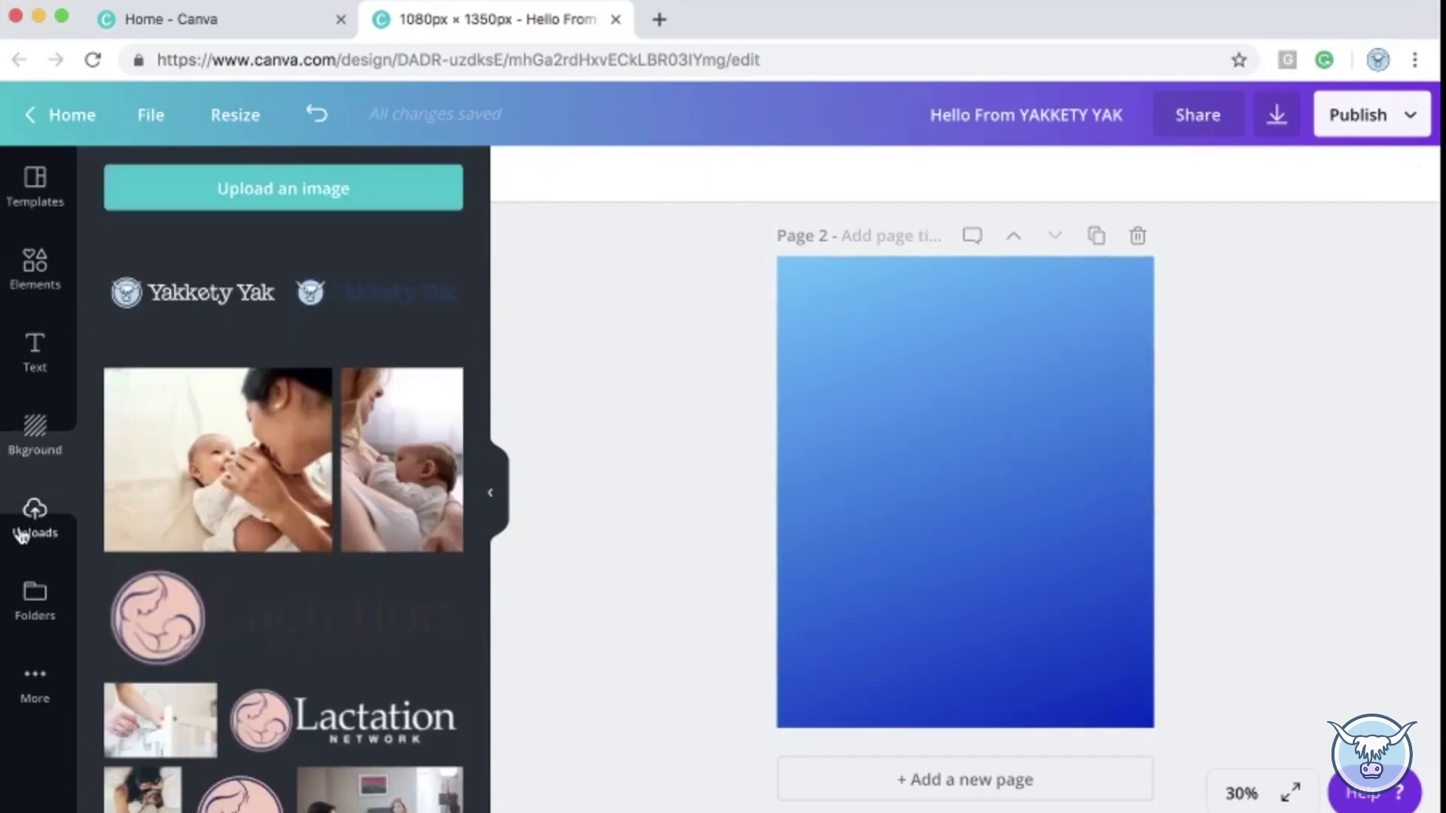
{"action": "left_click_drag", "start_coordinate": [177, 293], "coordinate": [891, 572]}
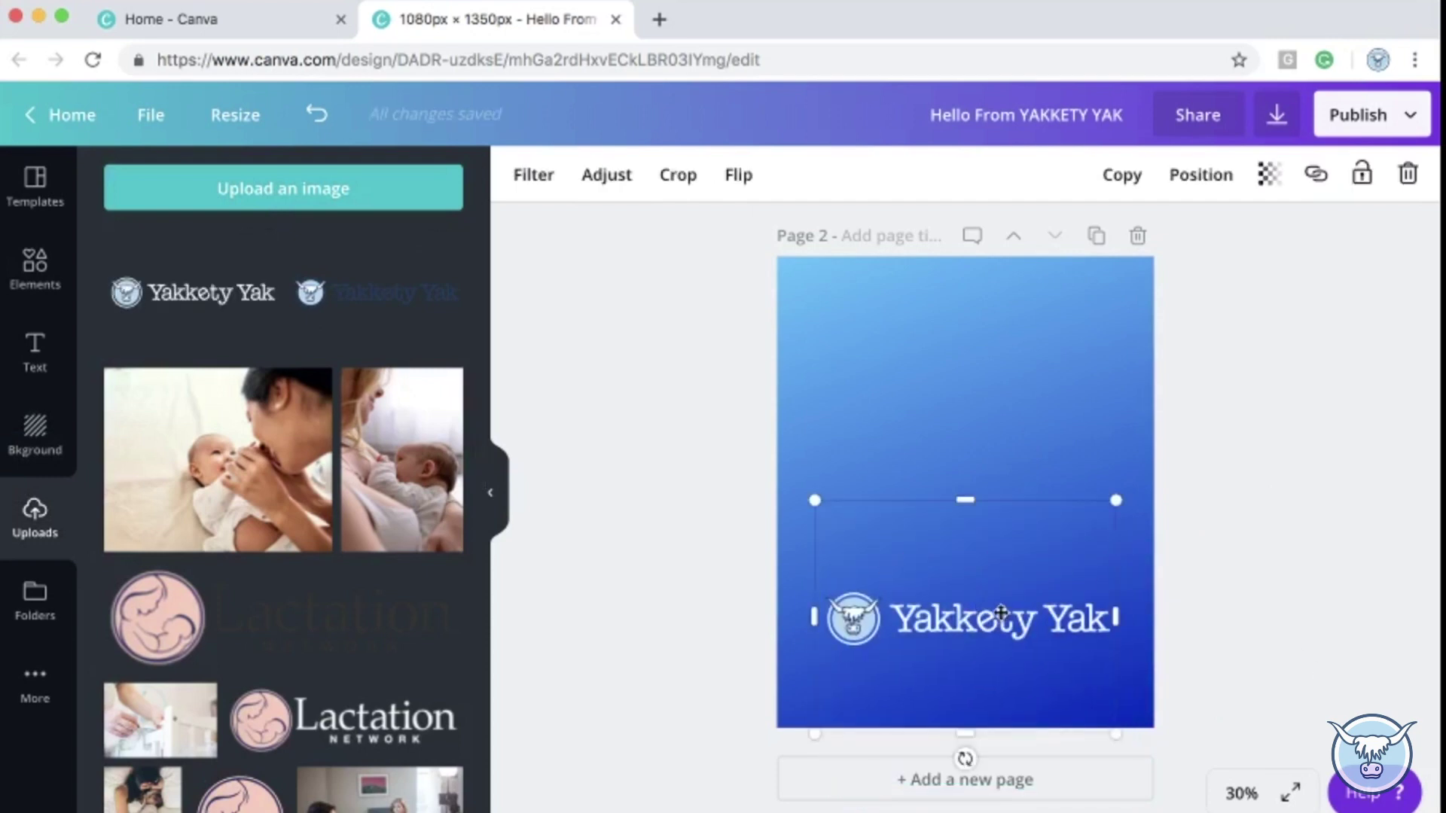
{"action": "left_click_drag", "start_coordinate": [1019, 617], "coordinate": [1014, 662]}
{"action": "left_click", "coordinate": [1198, 667]}
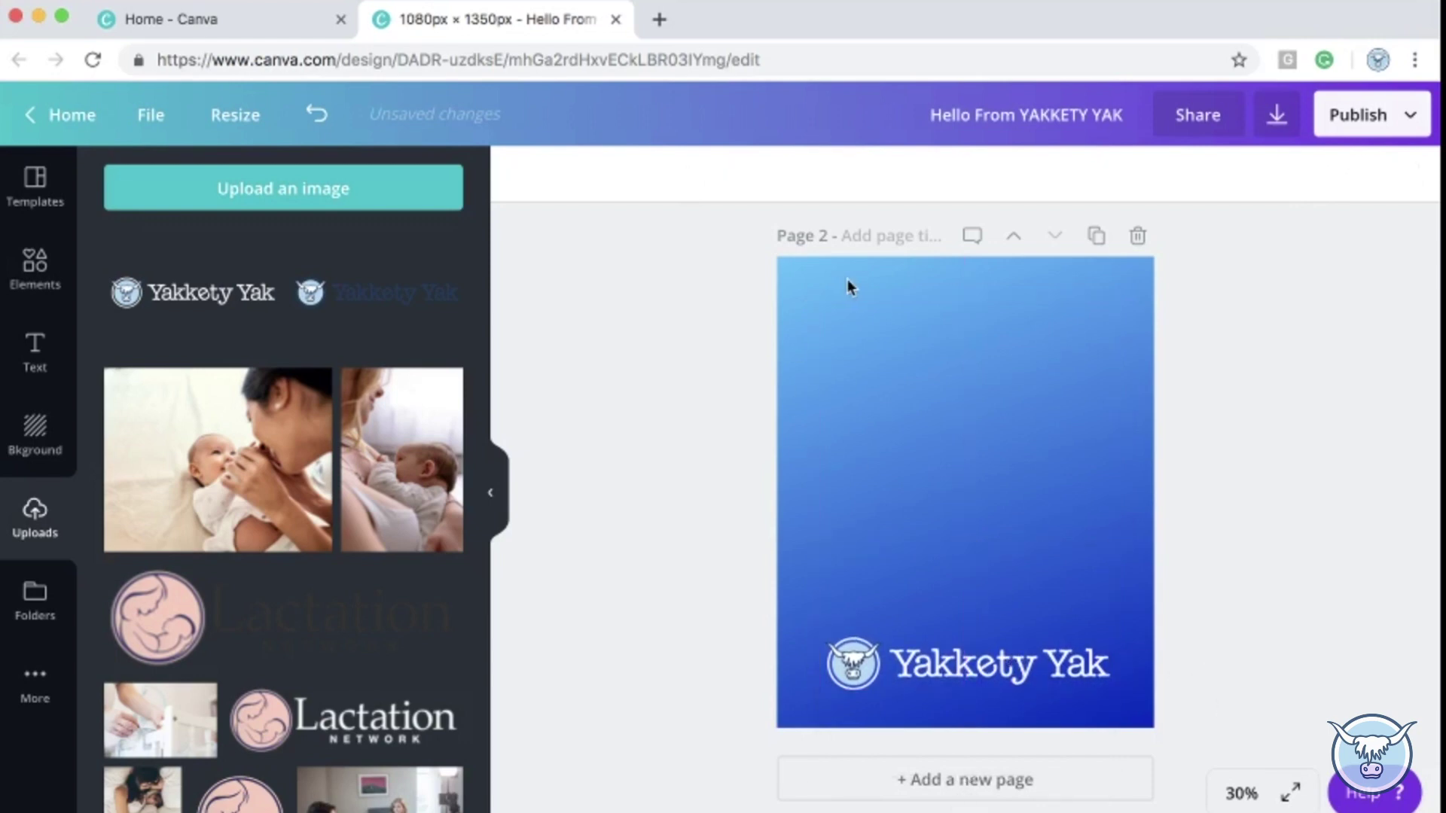
{"action": "left_click", "coordinate": [34, 271]}
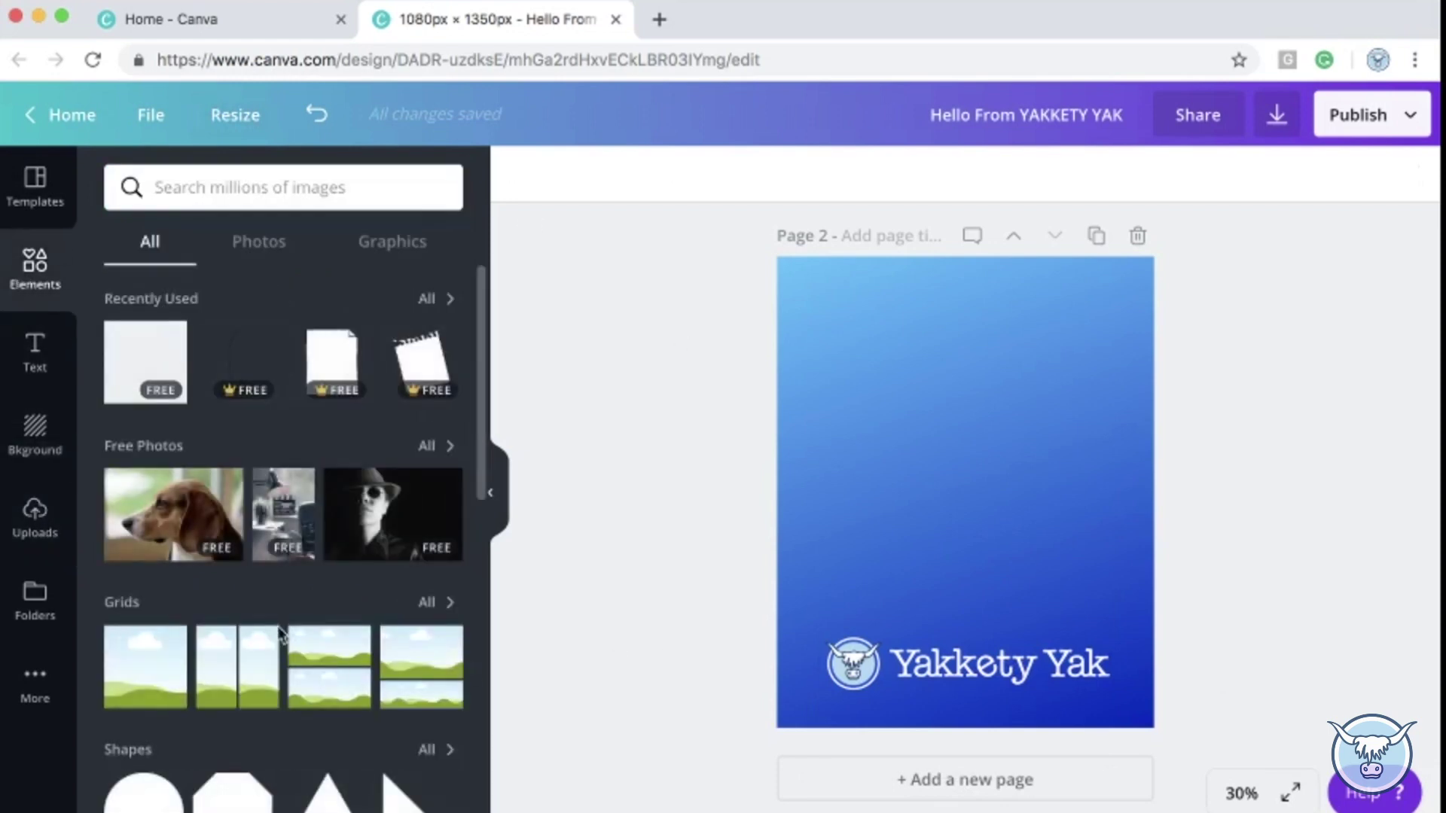
Add a large white circle from Shapes, centred above the Yakkety Yak logo.
{"action": "scroll", "coordinate": [287, 607], "scroll_direction": "down", "scroll_amount": 5}
{"action": "scroll", "coordinate": [286, 606], "scroll_direction": "up", "scroll_amount": 1}
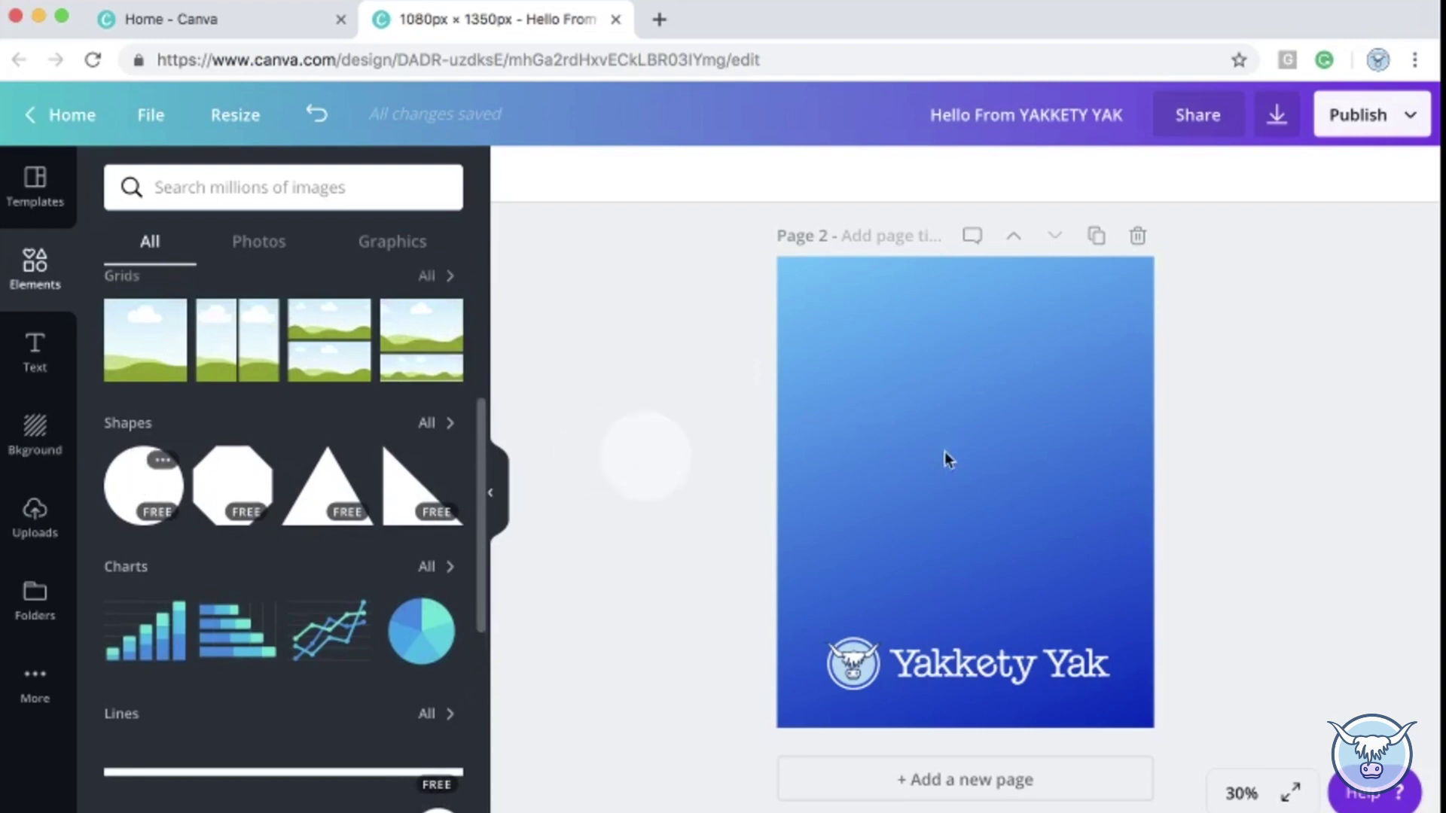
{"action": "left_click_drag", "start_coordinate": [948, 459], "coordinate": [844, 329]}
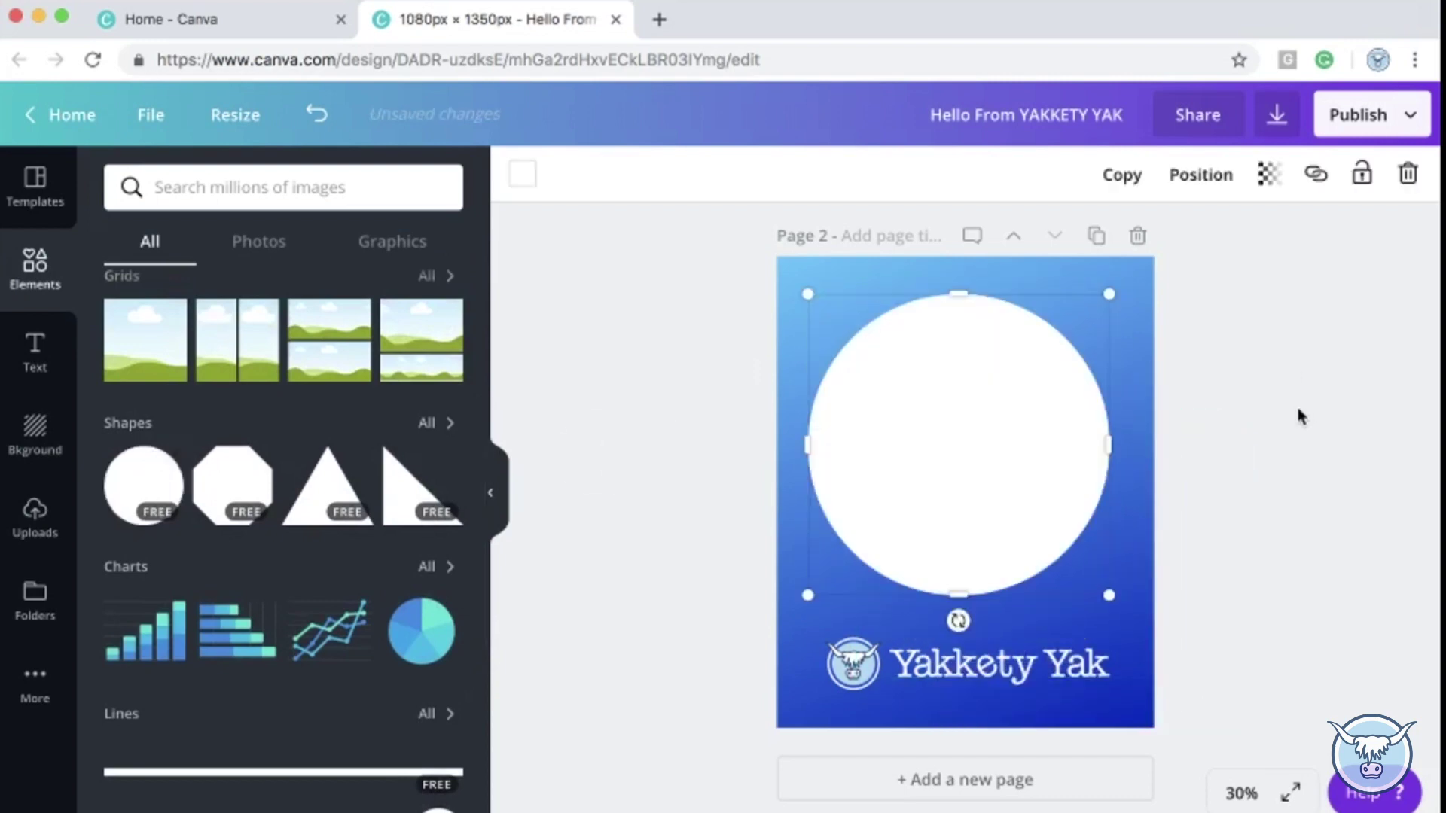
{"action": "left_click", "coordinate": [1300, 416]}
{"action": "mouse_move", "coordinate": [894, 439]}
{"action": "left_mouse_down"}
{"action": "mouse_move", "coordinate": [911, 432]}
{"action": "mouse_move", "coordinate": [903, 445]}
{"action": "left_mouse_up"}
{"action": "left_click", "coordinate": [1285, 517]}
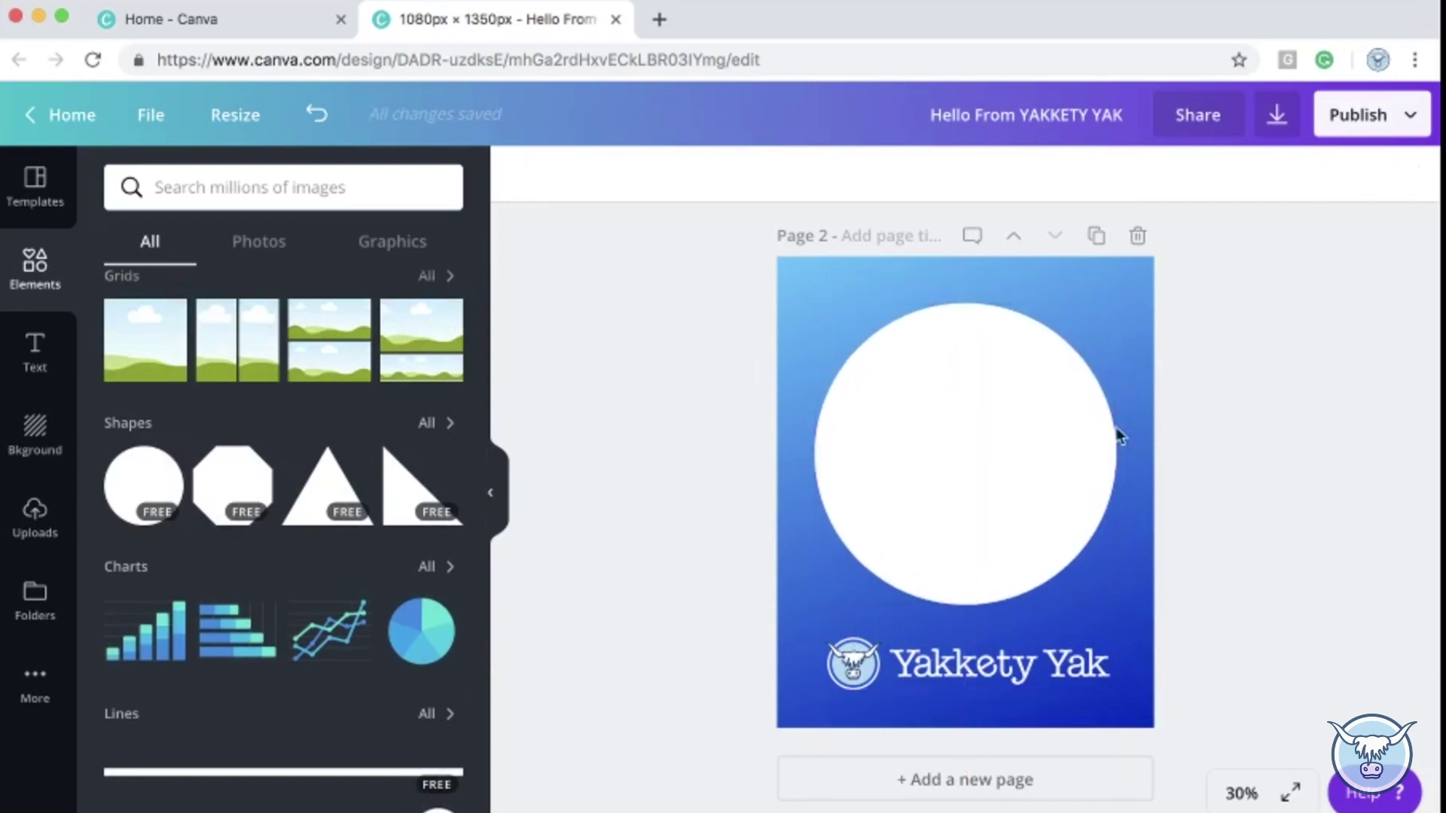
{"action": "left_click", "coordinate": [34, 358]}
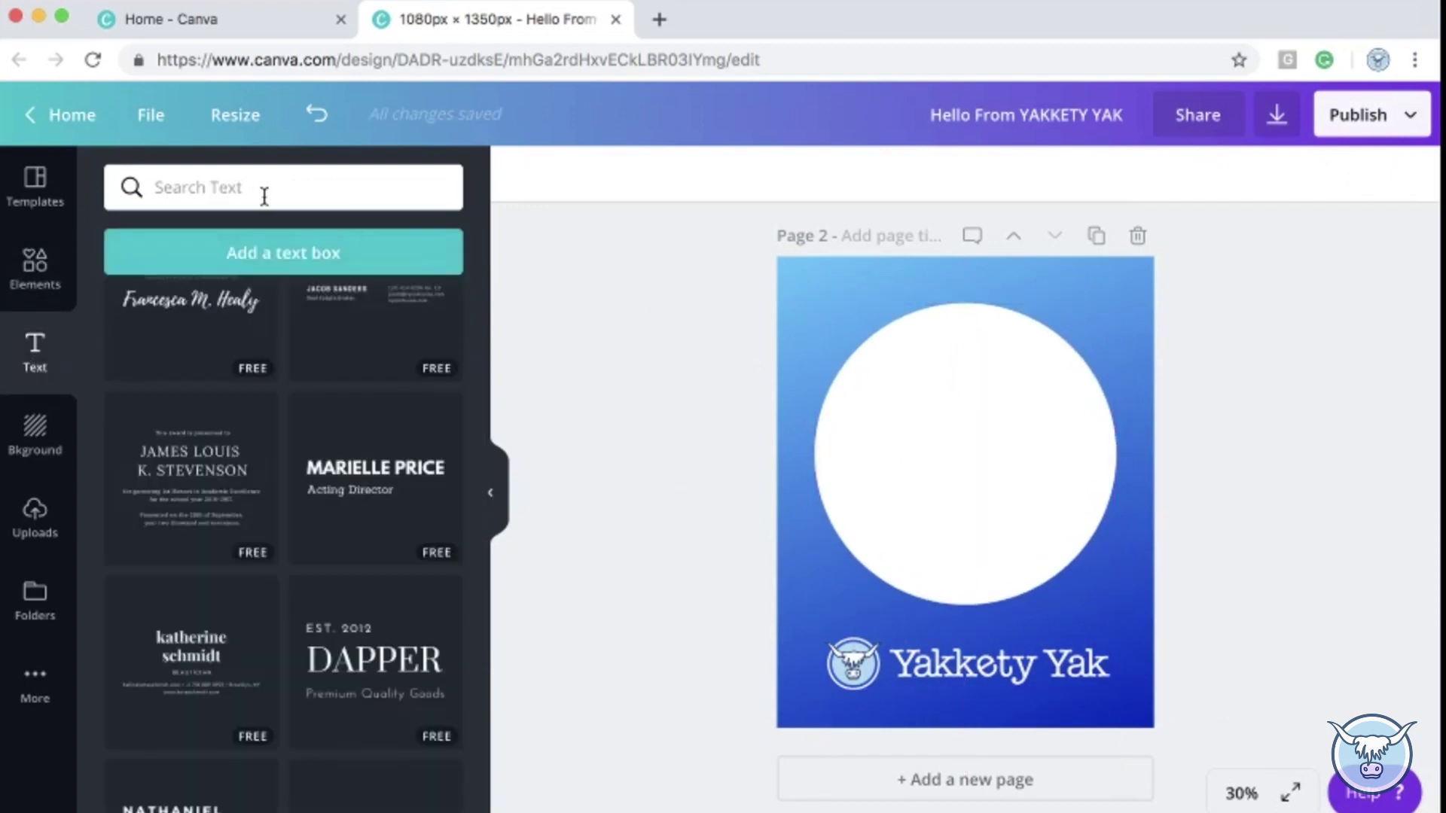
Add a placeholder text box inside the white circle and select its text.
{"action": "scroll", "coordinate": [316, 371], "scroll_direction": "up", "scroll_amount": 8}
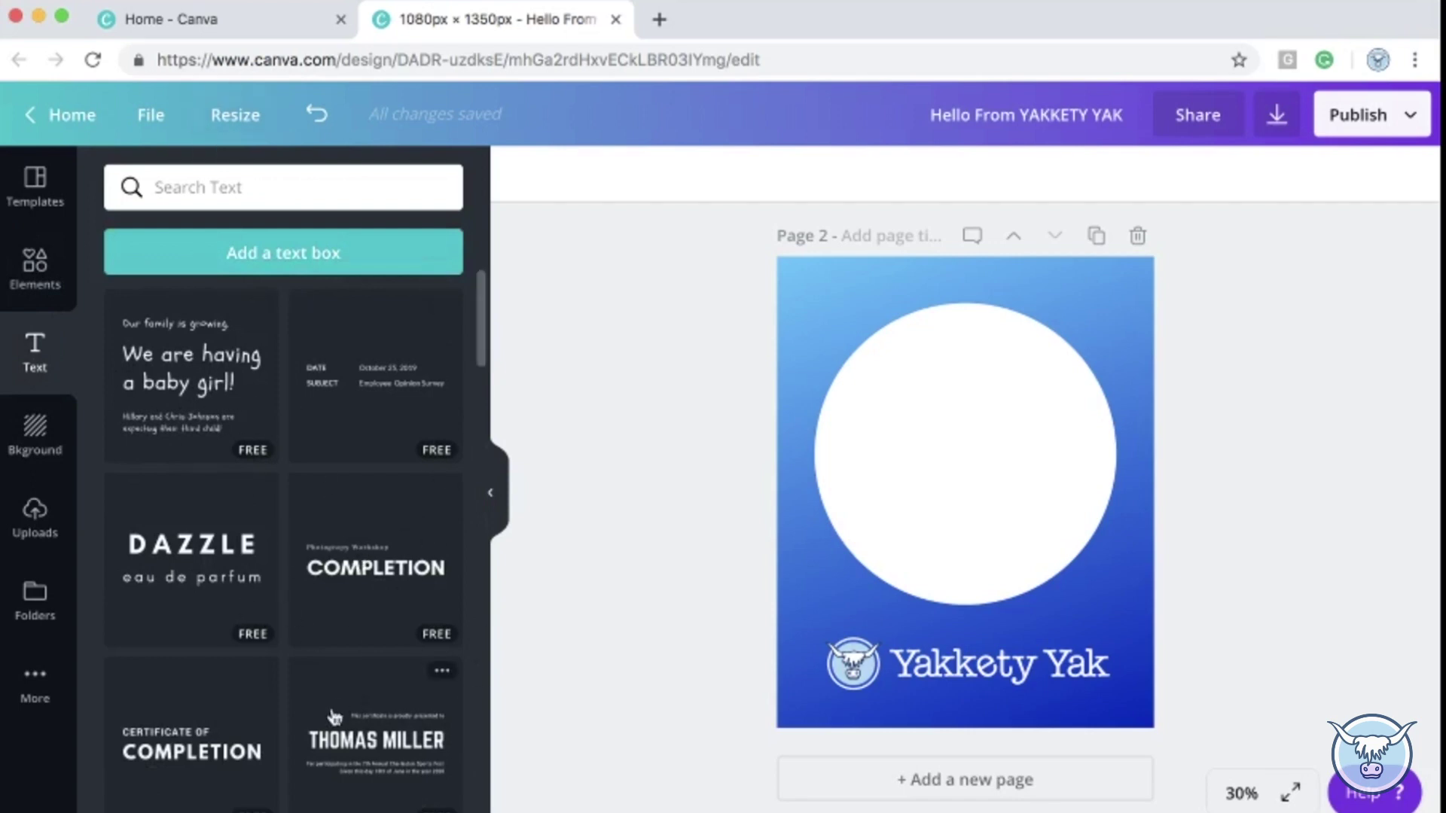
{"action": "left_click", "coordinate": [283, 253]}
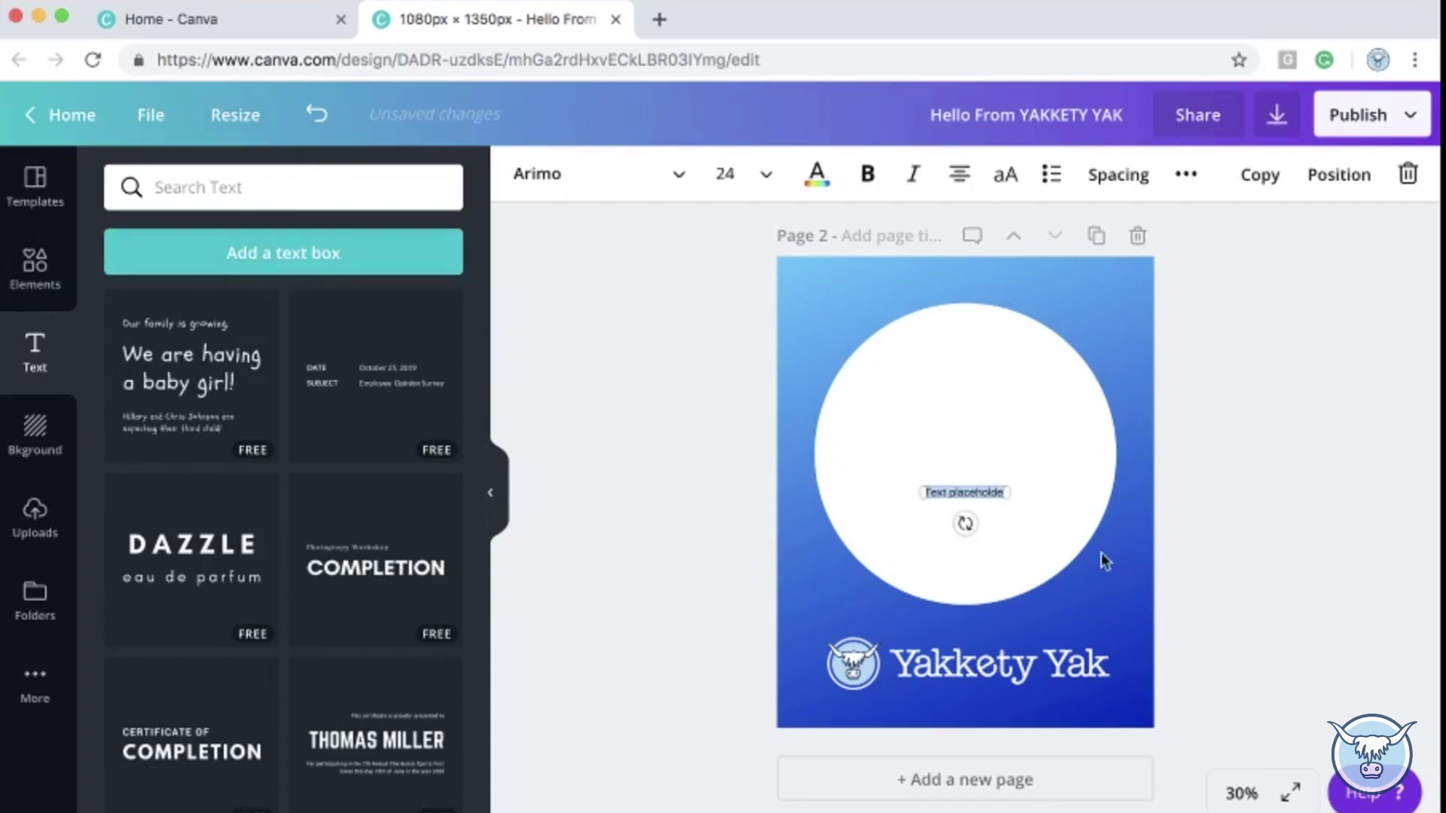
{"action": "double_click", "coordinate": [951, 488]}
Browse the font list for Century Gothic.
{"action": "left_click", "coordinate": [670, 177]}
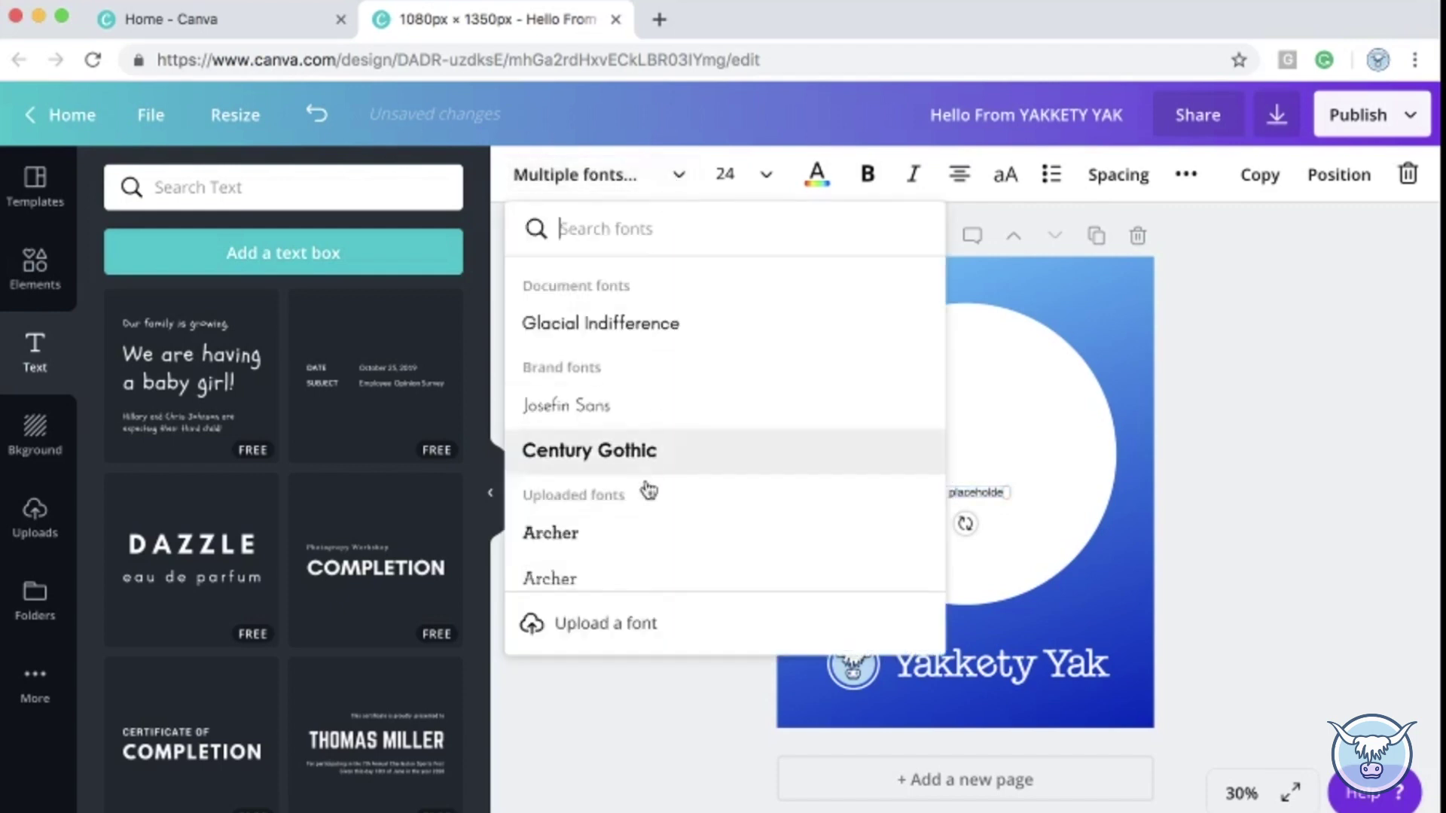
{"action": "scroll", "coordinate": [649, 492], "scroll_direction": "down", "scroll_amount": 15}
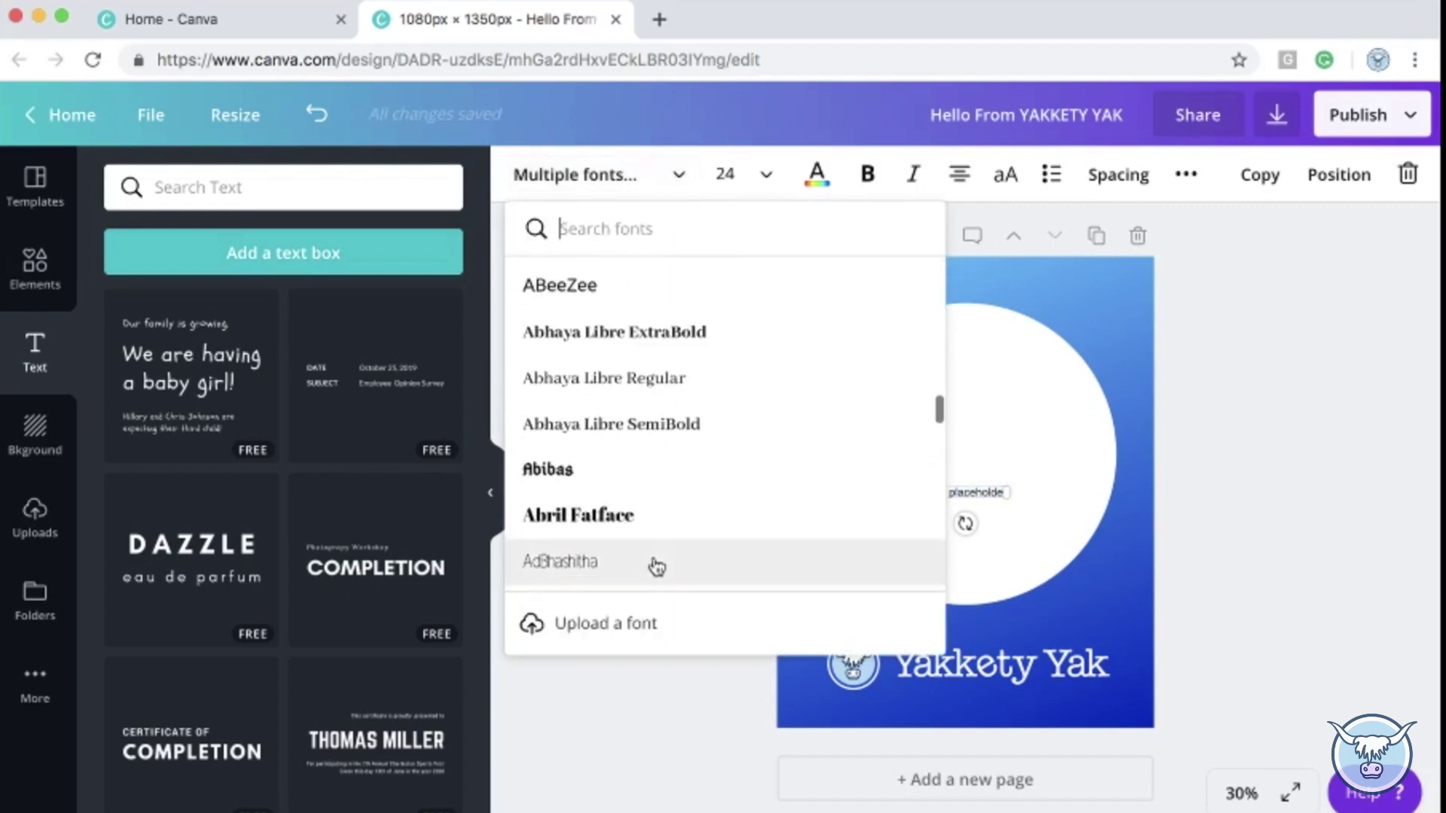
{"action": "scroll", "coordinate": [656, 566], "scroll_direction": "down", "scroll_amount": 10}
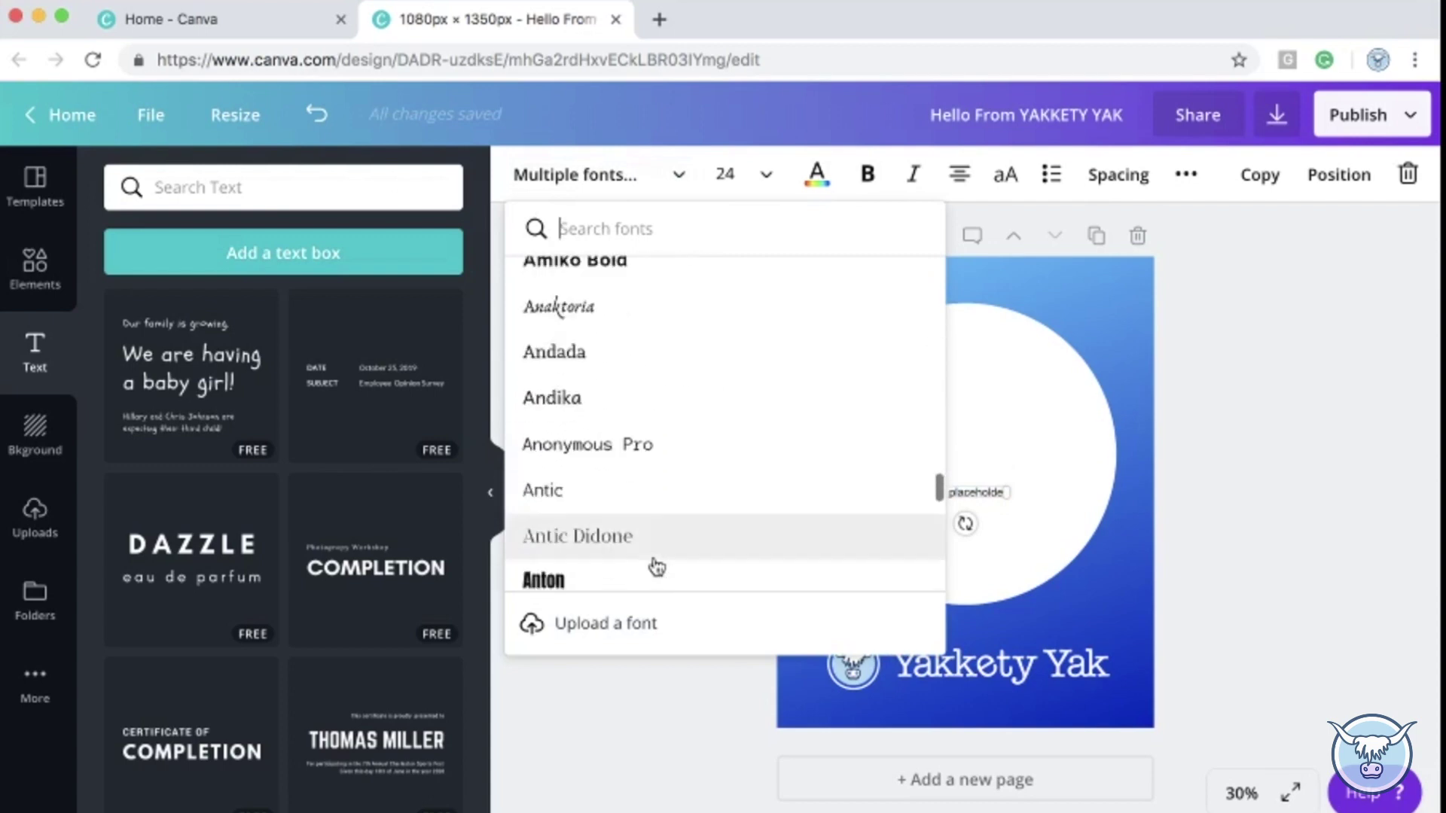
{"action": "scroll", "coordinate": [657, 567], "scroll_direction": "down", "scroll_amount": 15}
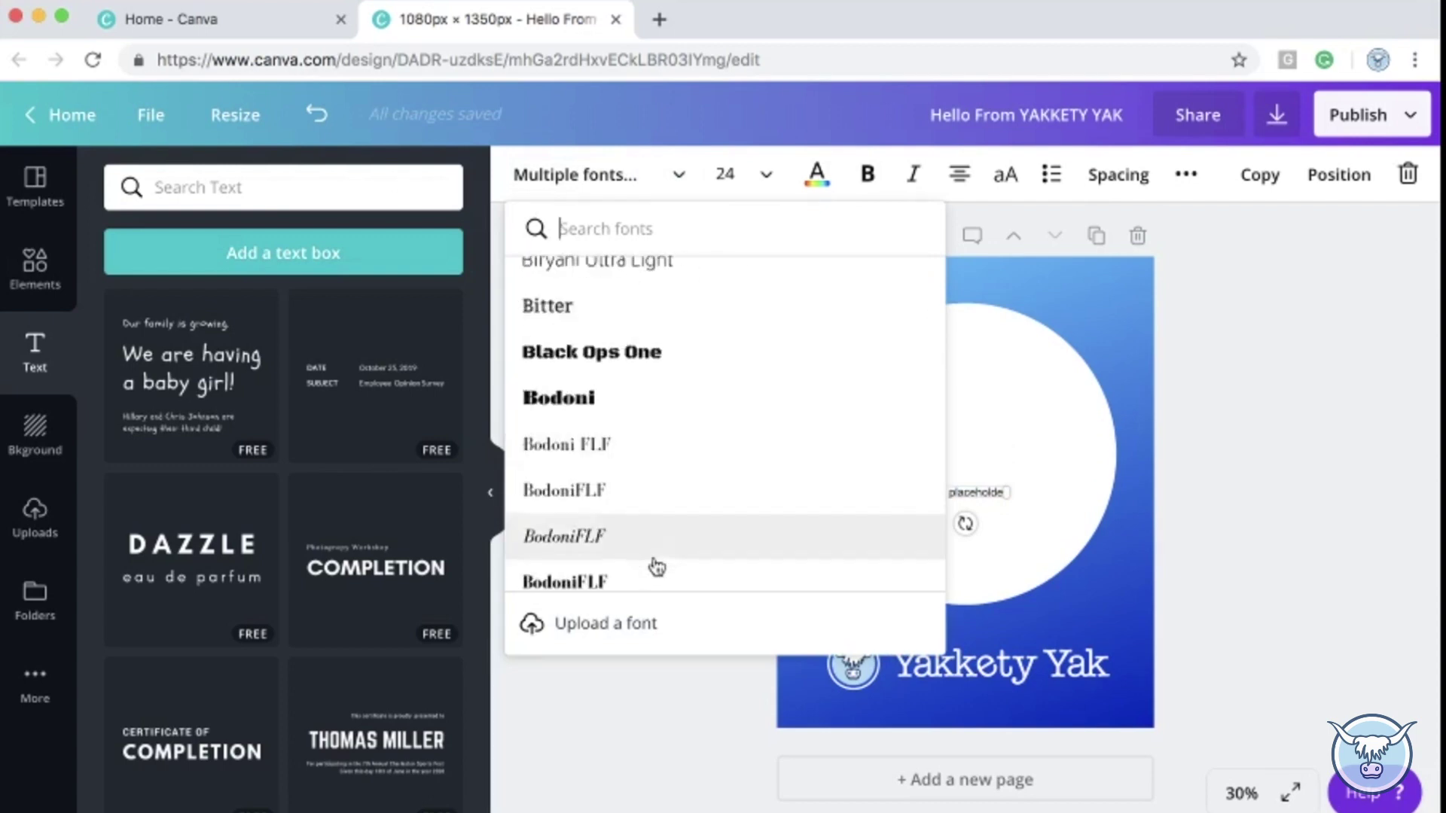
{"action": "scroll", "coordinate": [657, 567], "scroll_direction": "down", "scroll_amount": 10}
{"action": "scroll", "coordinate": [656, 567], "scroll_direction": "up", "scroll_amount": 20}
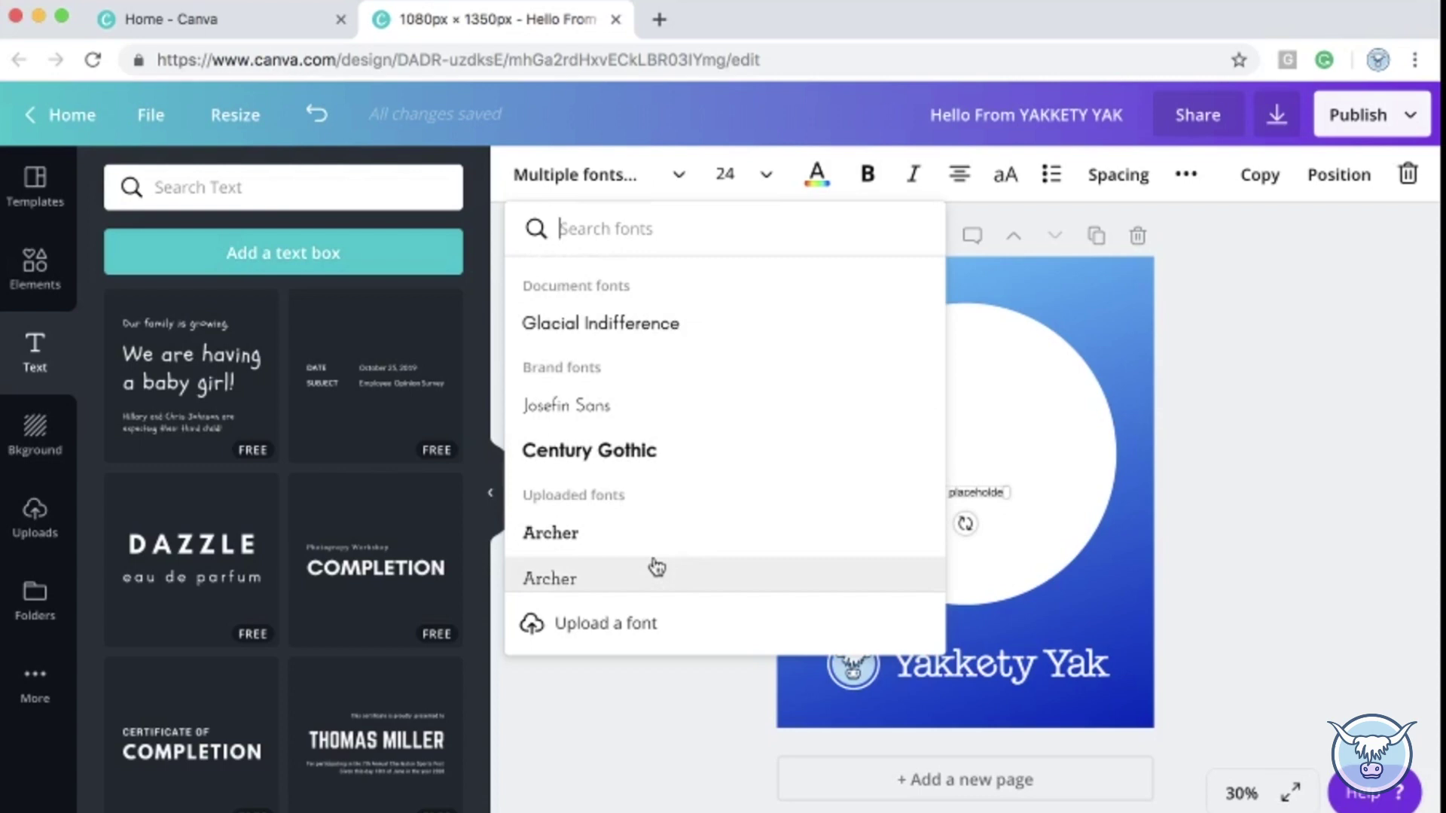
{"action": "scroll", "coordinate": [657, 567], "scroll_direction": "down", "scroll_amount": 10}
{"action": "scroll", "coordinate": [657, 567], "scroll_direction": "up", "scroll_amount": 15}
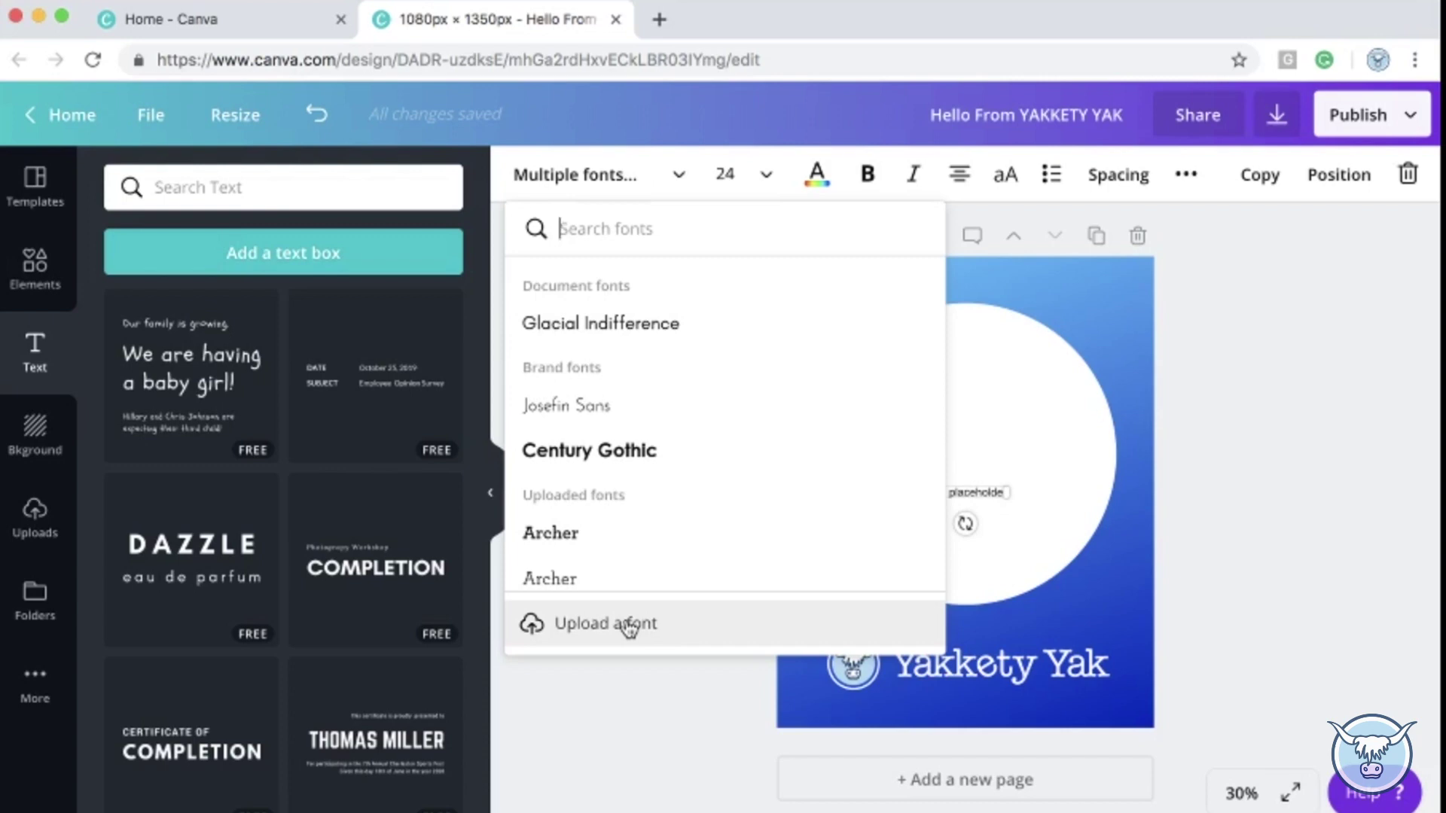
Set the text to Century Gothic, widen the box and type 'Steps To Using Canva'.
{"action": "left_click", "coordinate": [604, 453]}
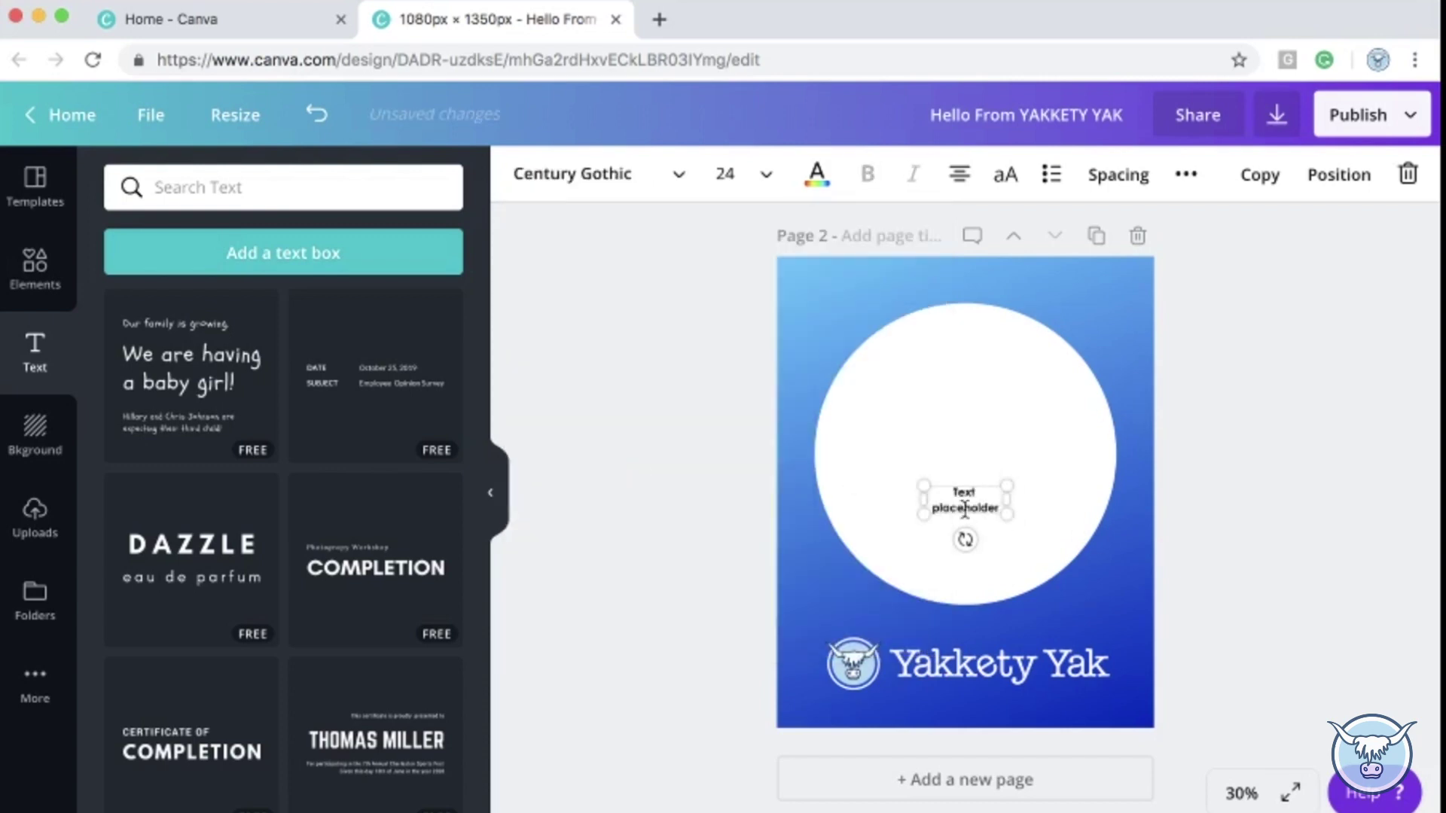
{"action": "left_click_drag", "start_coordinate": [924, 500], "coordinate": [873, 497]}
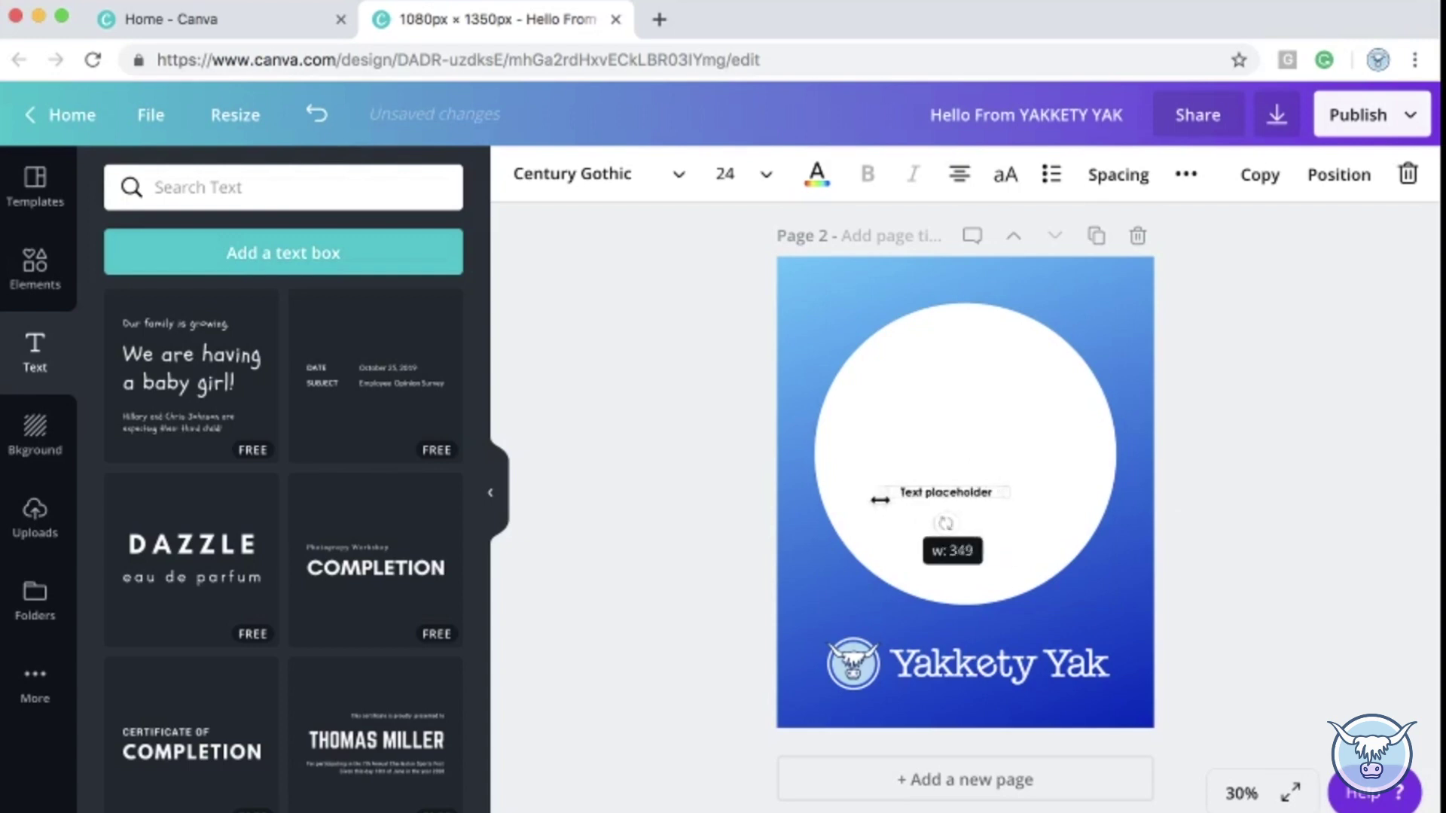
{"action": "double_click", "coordinate": [969, 489]}
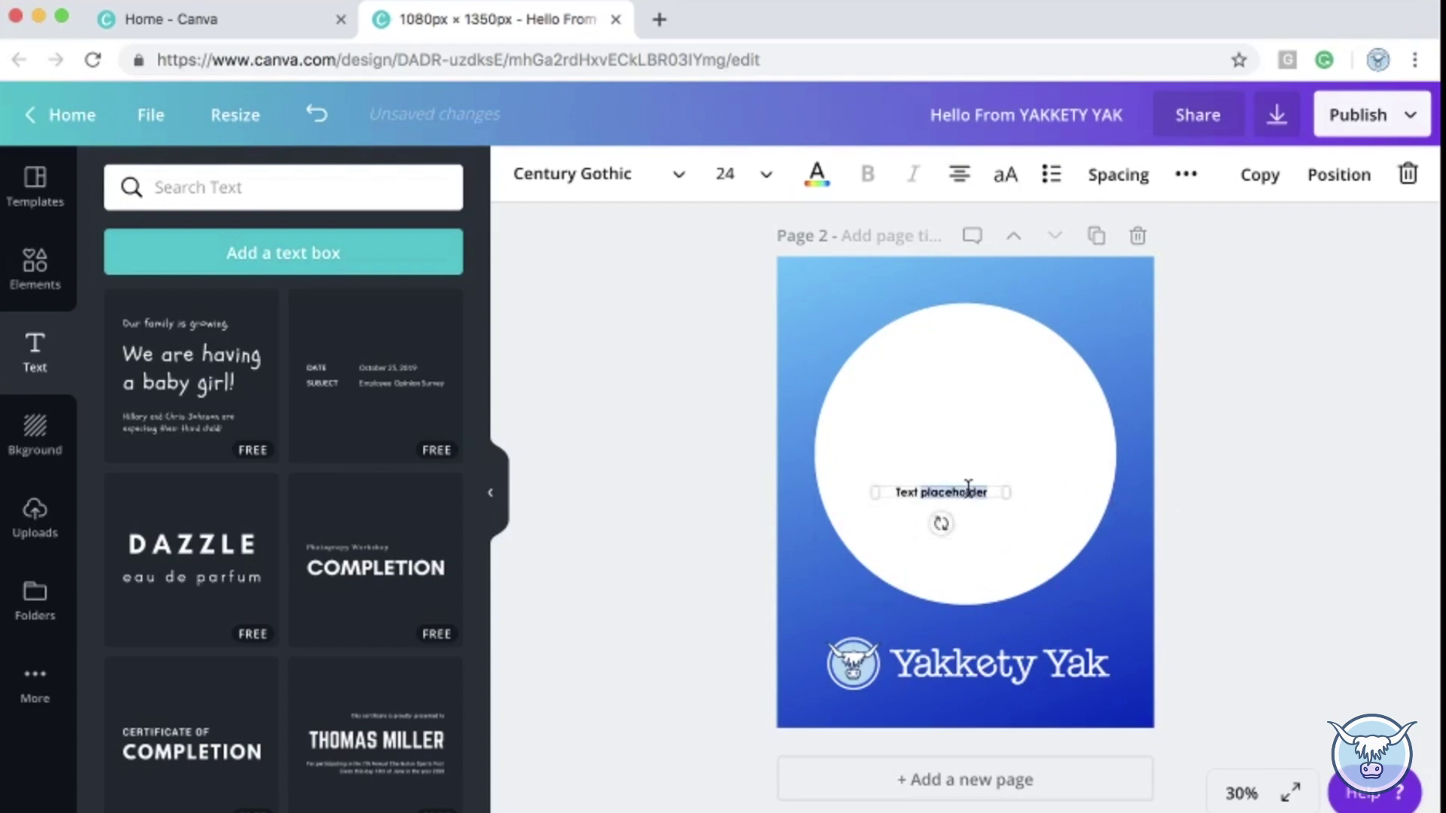
{"action": "type", "text": "Step"}
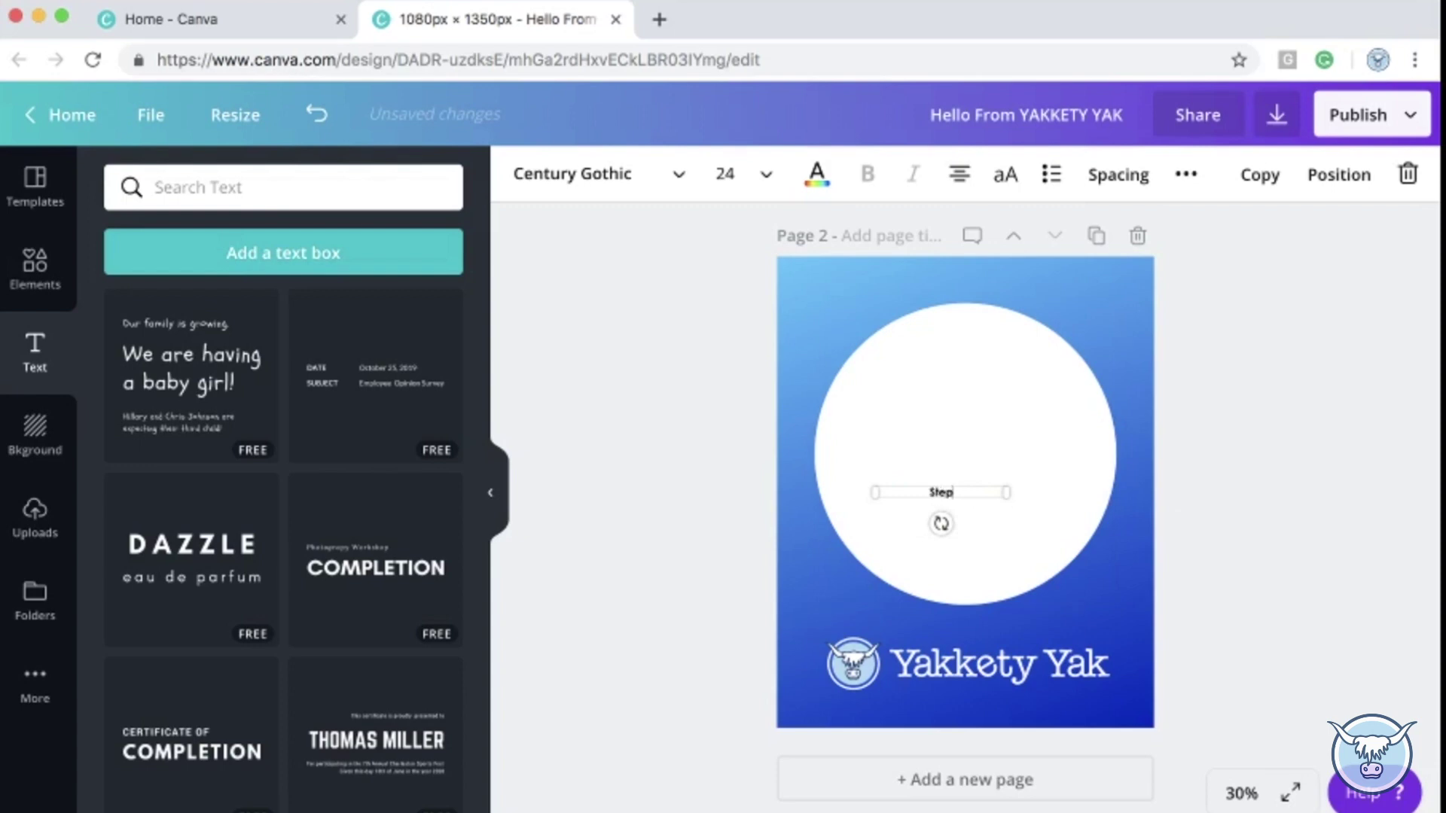
{"action": "type", "text": "s To Using Canva"}
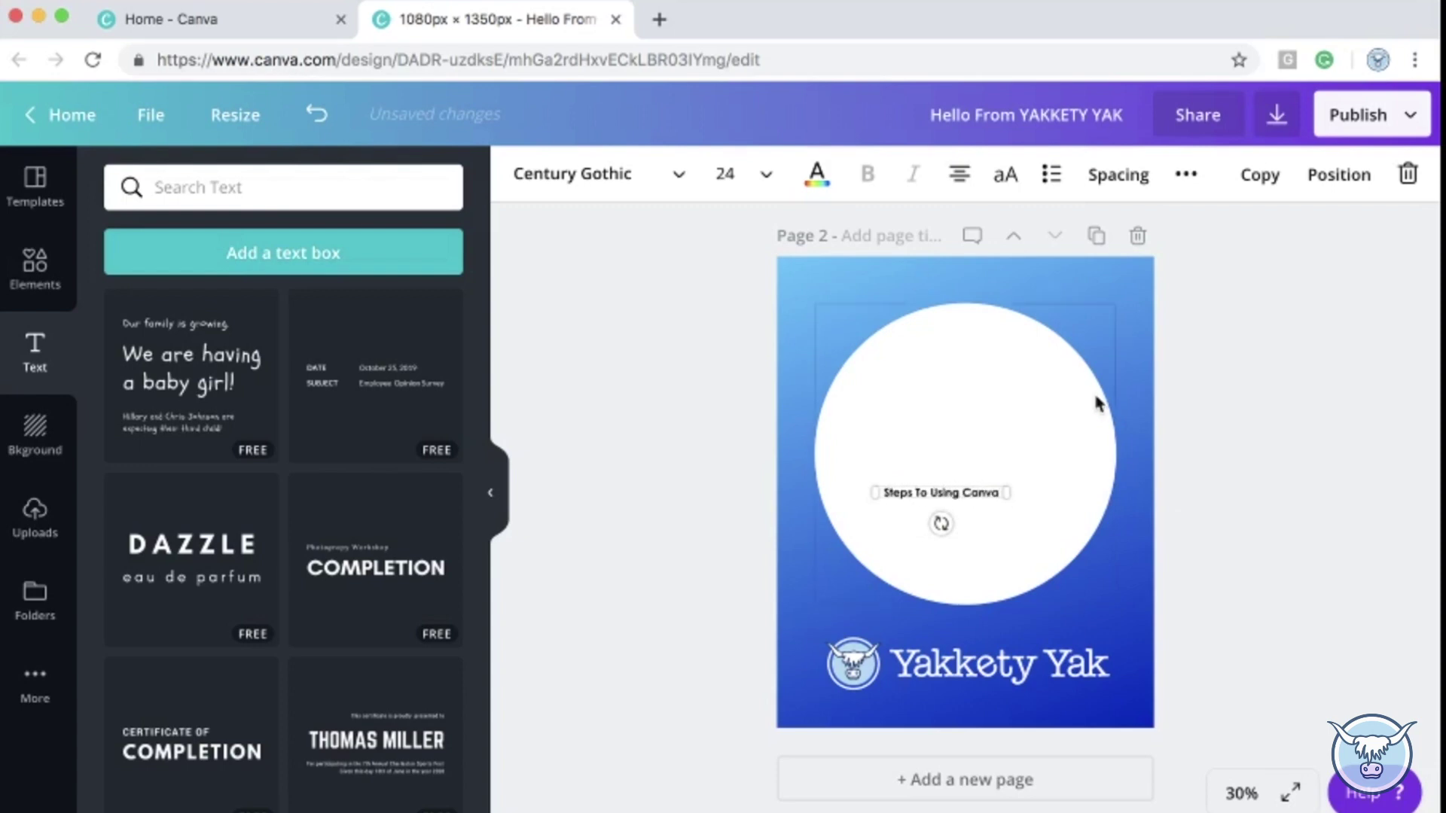
{"action": "left_click", "coordinate": [1276, 539]}
Move the title text box onto the centre of the white circle.
{"action": "left_click", "coordinate": [919, 493]}
{"action": "left_click_drag", "start_coordinate": [970, 482], "coordinate": [991, 437]}
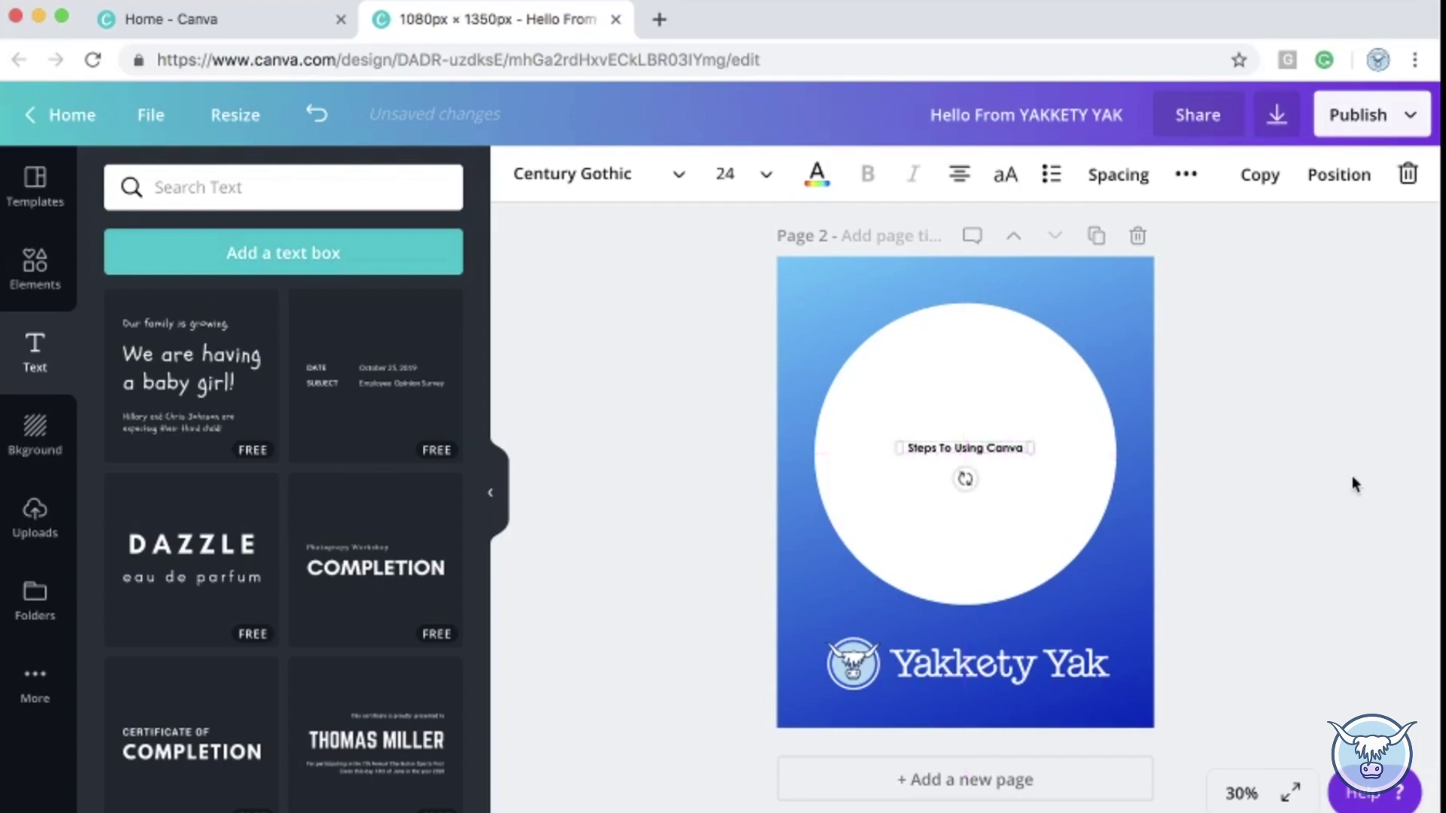
{"action": "left_click", "coordinate": [1340, 472]}
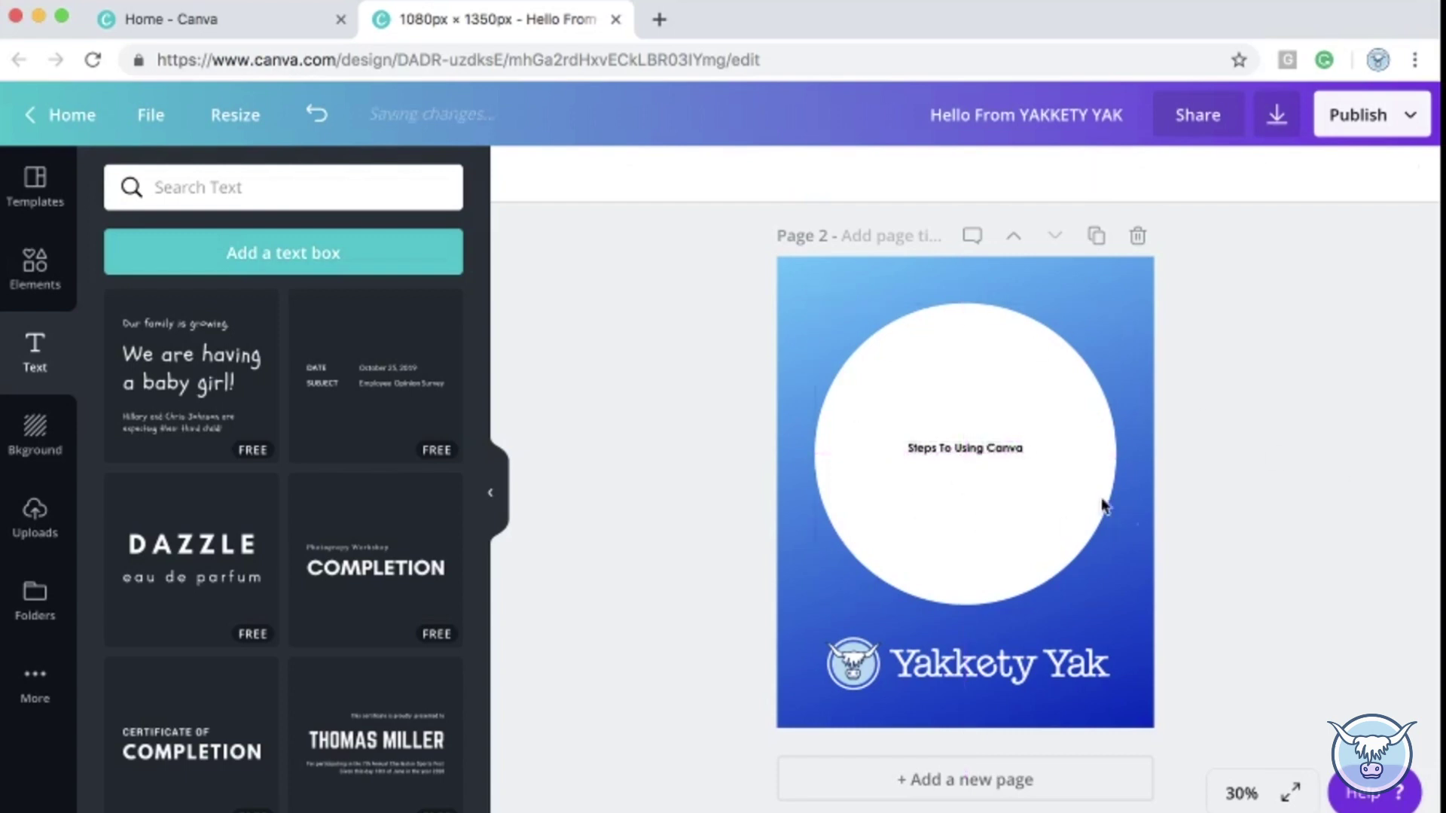
{"action": "left_click", "coordinate": [971, 461]}
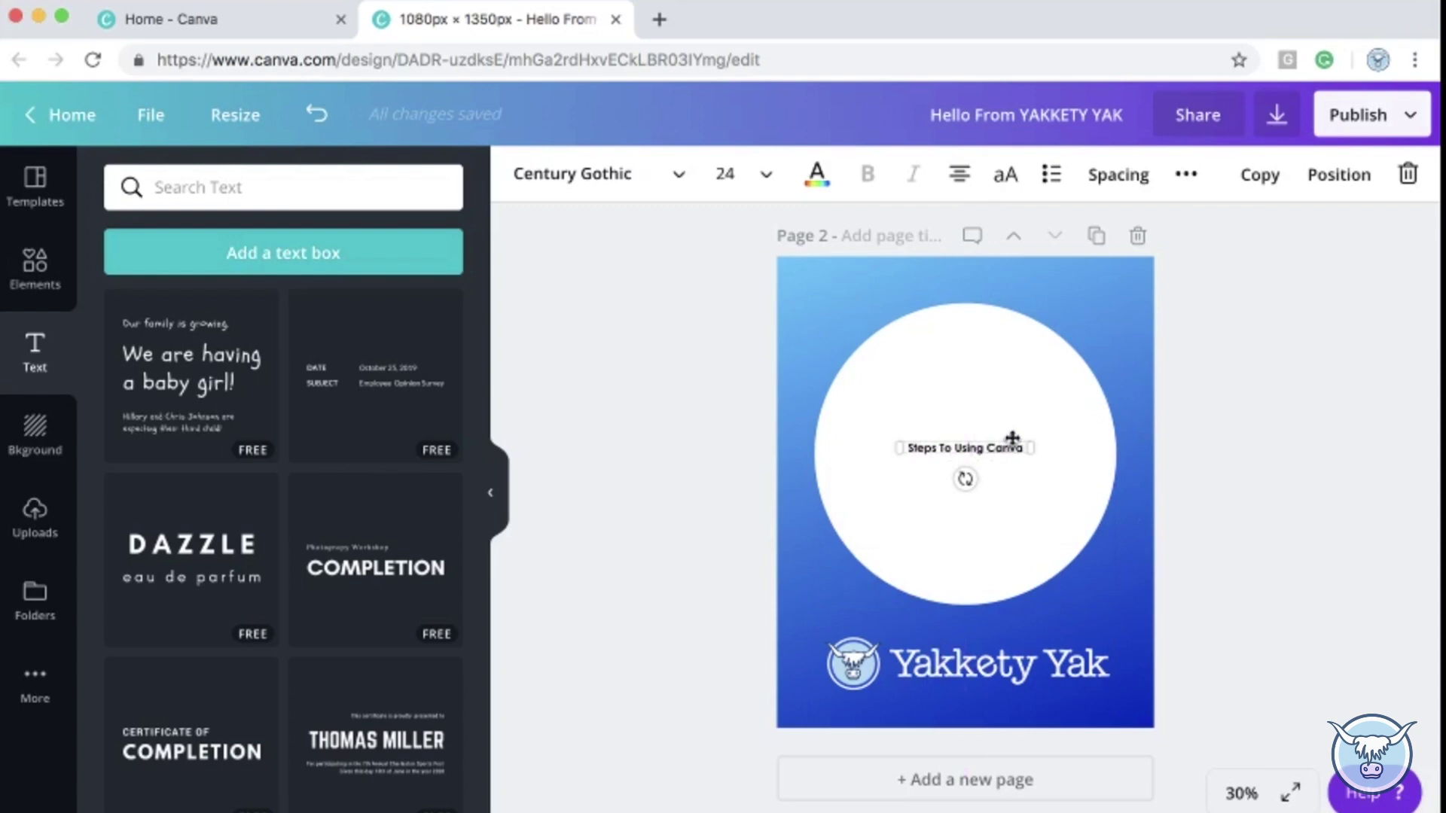
{"action": "left_click_drag", "start_coordinate": [1012, 438], "coordinate": [1015, 455]}
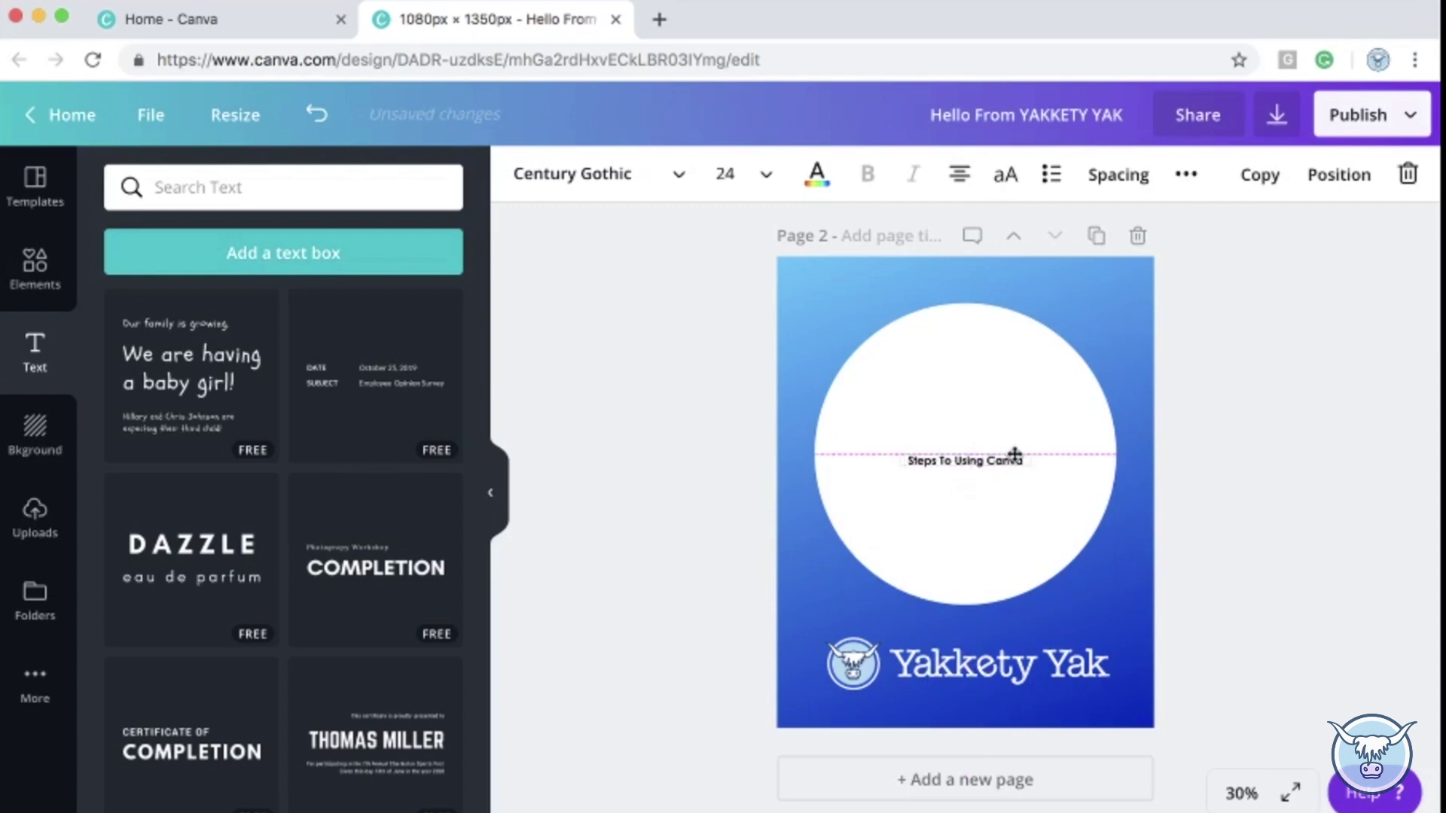
Enlarge the title to size 72, widen it onto two lines and recentre it.
{"action": "left_click", "coordinate": [766, 176]}
{"action": "scroll", "coordinate": [750, 614], "scroll_direction": "down", "scroll_amount": 2}
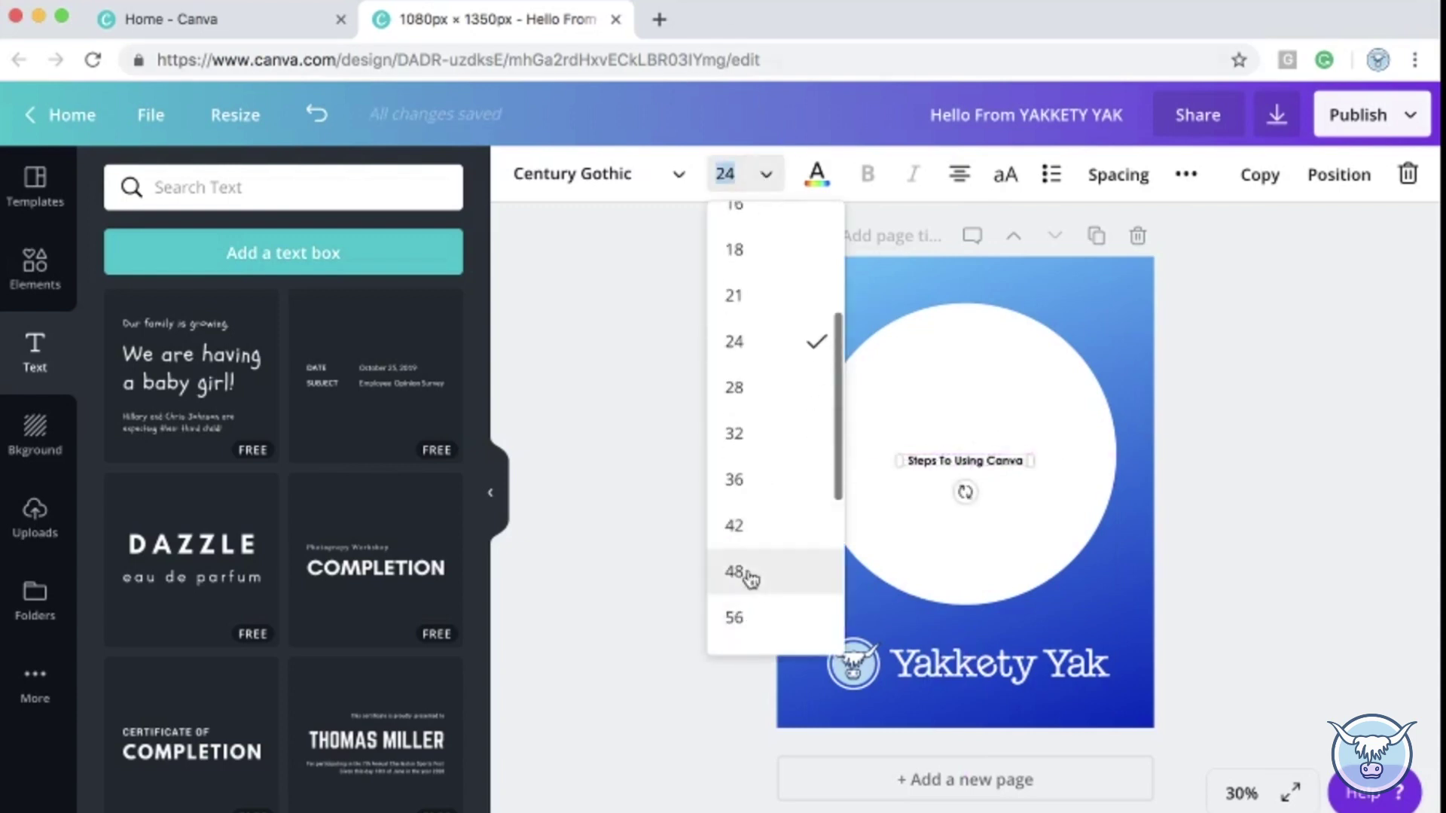
{"action": "left_click", "coordinate": [744, 574]}
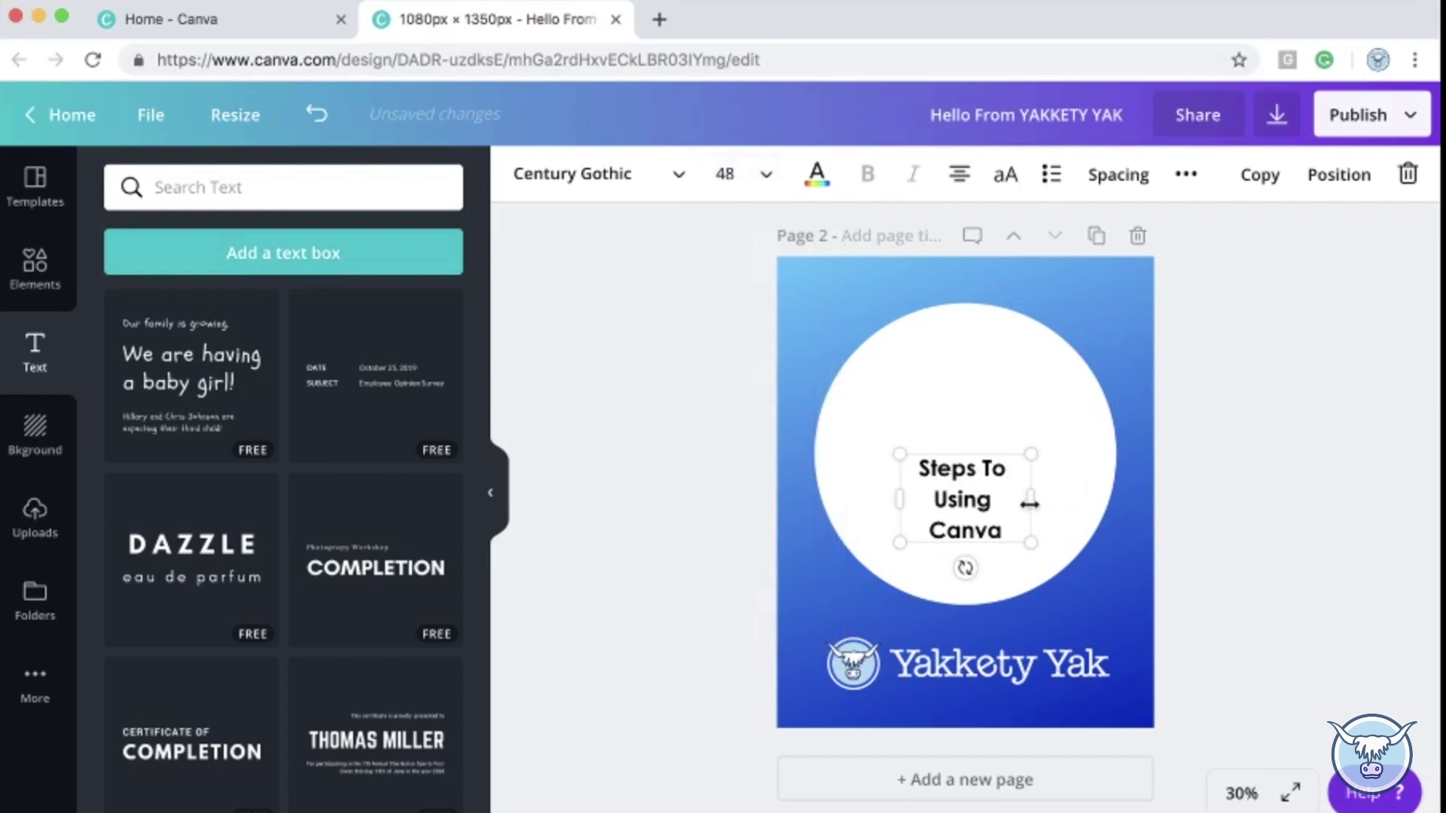
{"action": "left_click_drag", "start_coordinate": [1030, 504], "coordinate": [1061, 501]}
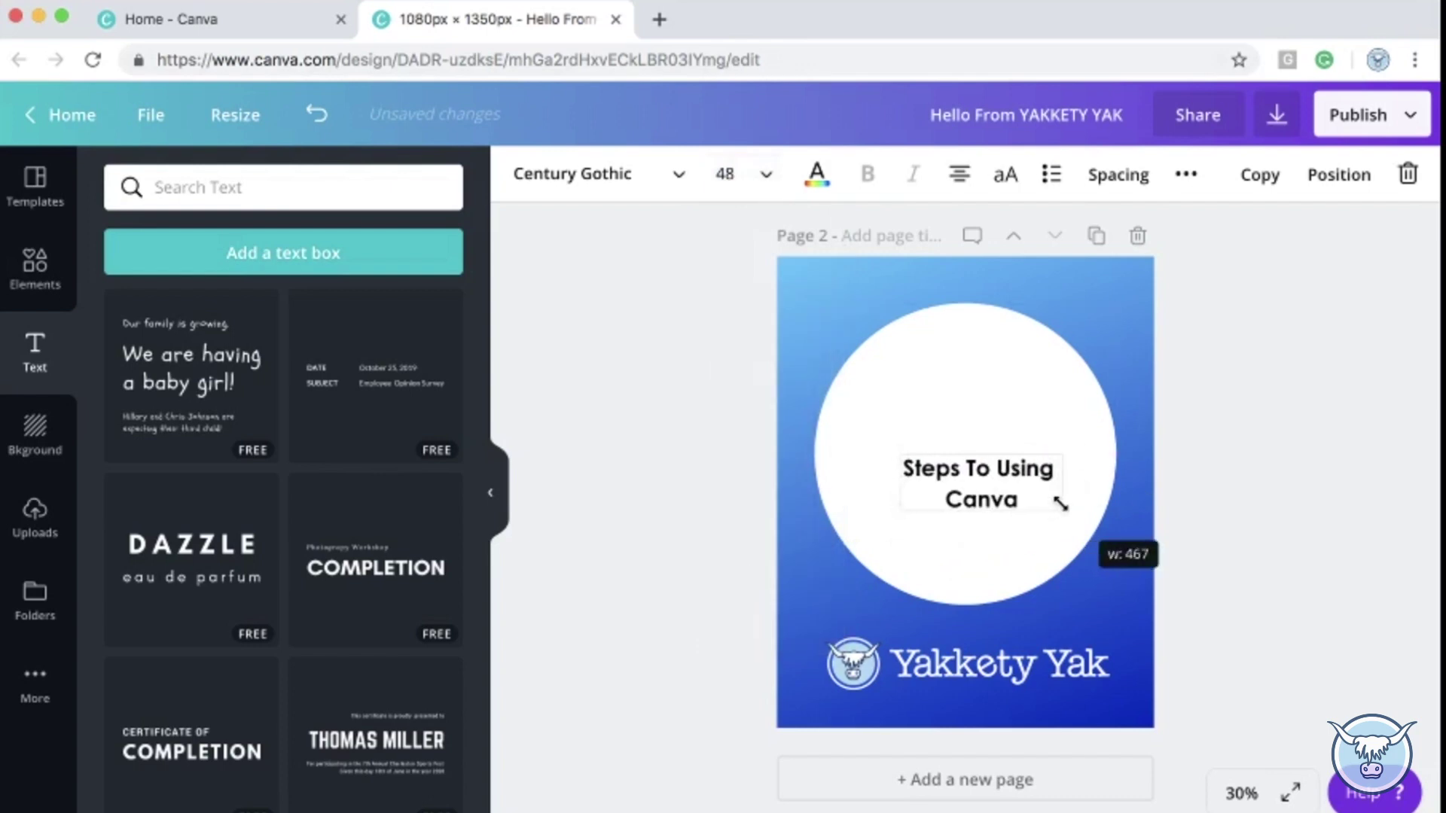
{"action": "left_click", "coordinate": [782, 181]}
{"action": "left_click", "coordinate": [739, 565]}
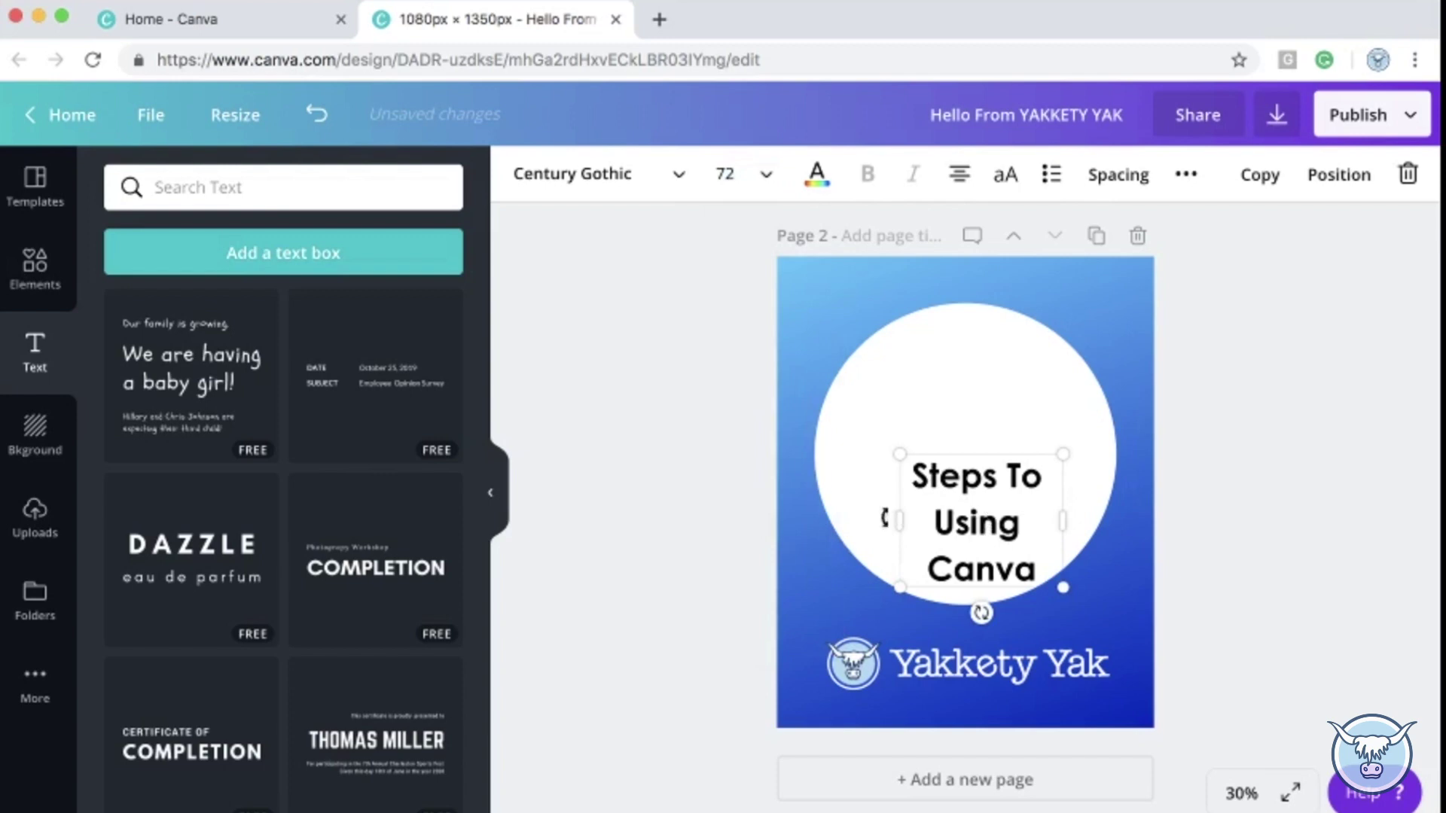
{"action": "left_click_drag", "start_coordinate": [906, 523], "coordinate": [848, 520]}
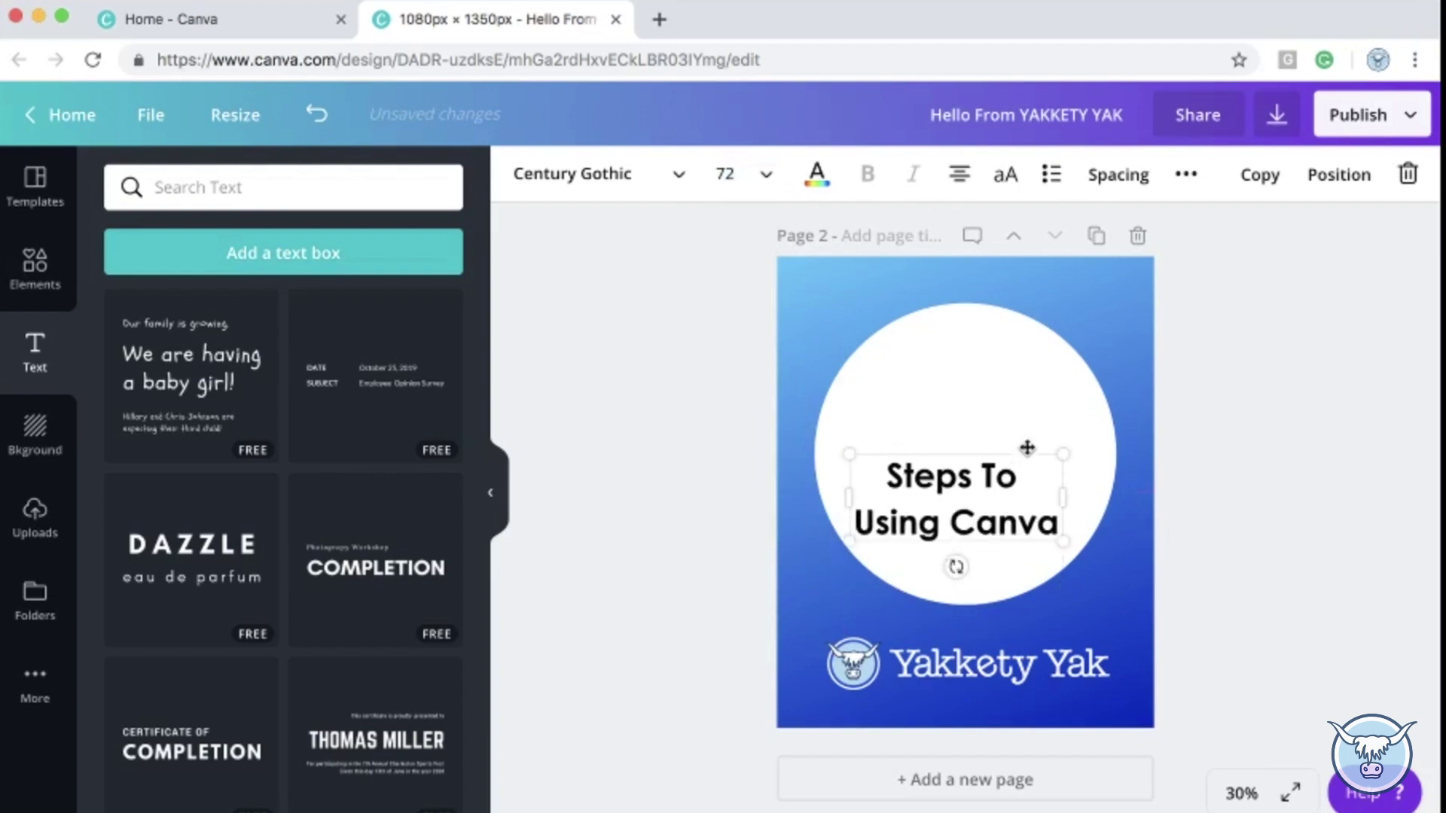
{"action": "left_click_drag", "start_coordinate": [1027, 448], "coordinate": [1036, 404]}
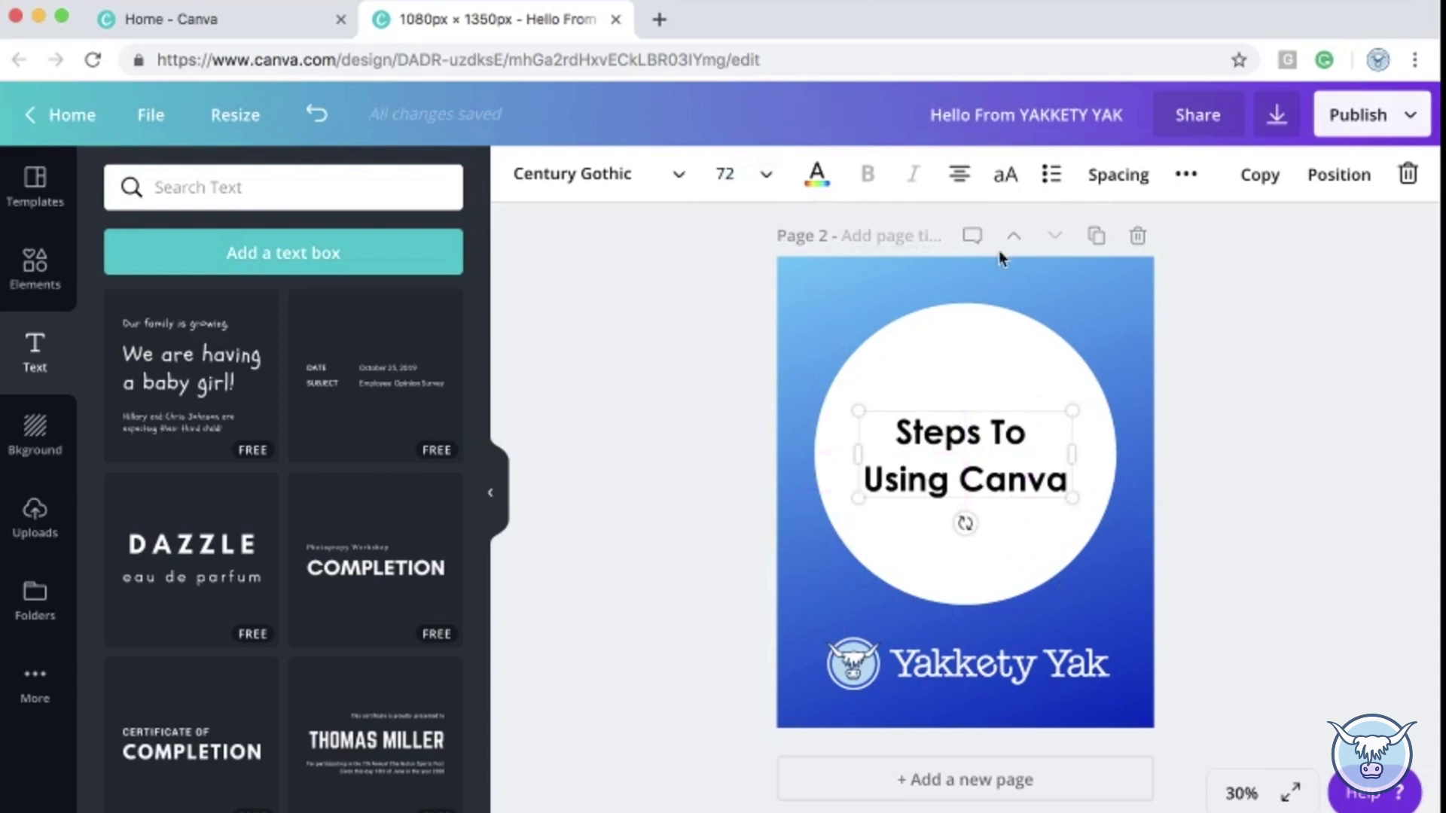
Set the title's letter spacing to -8 and line height to 1.12.
{"action": "left_click", "coordinate": [1120, 181]}
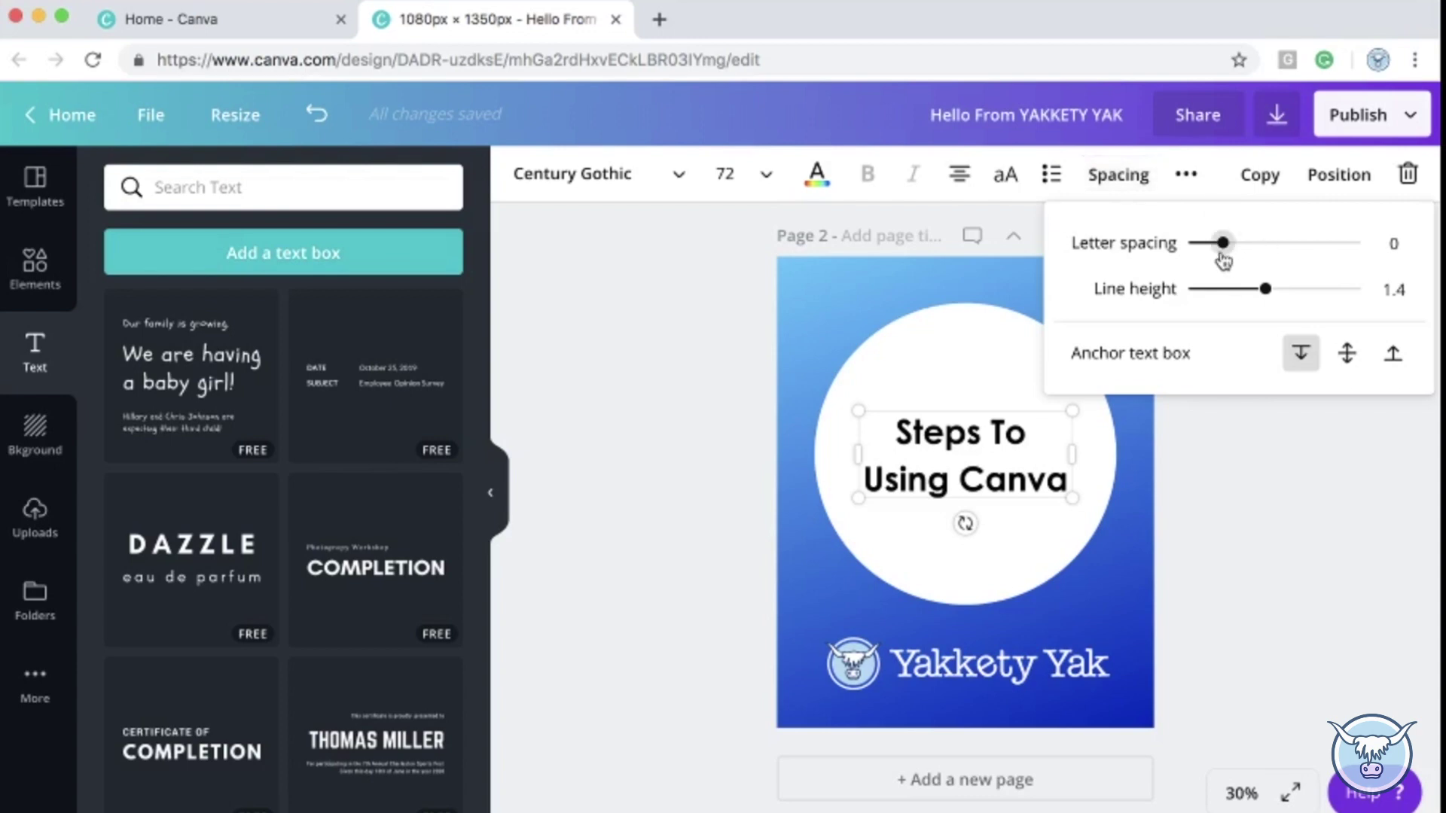
{"action": "left_click_drag", "start_coordinate": [1223, 259], "coordinate": [1241, 297]}
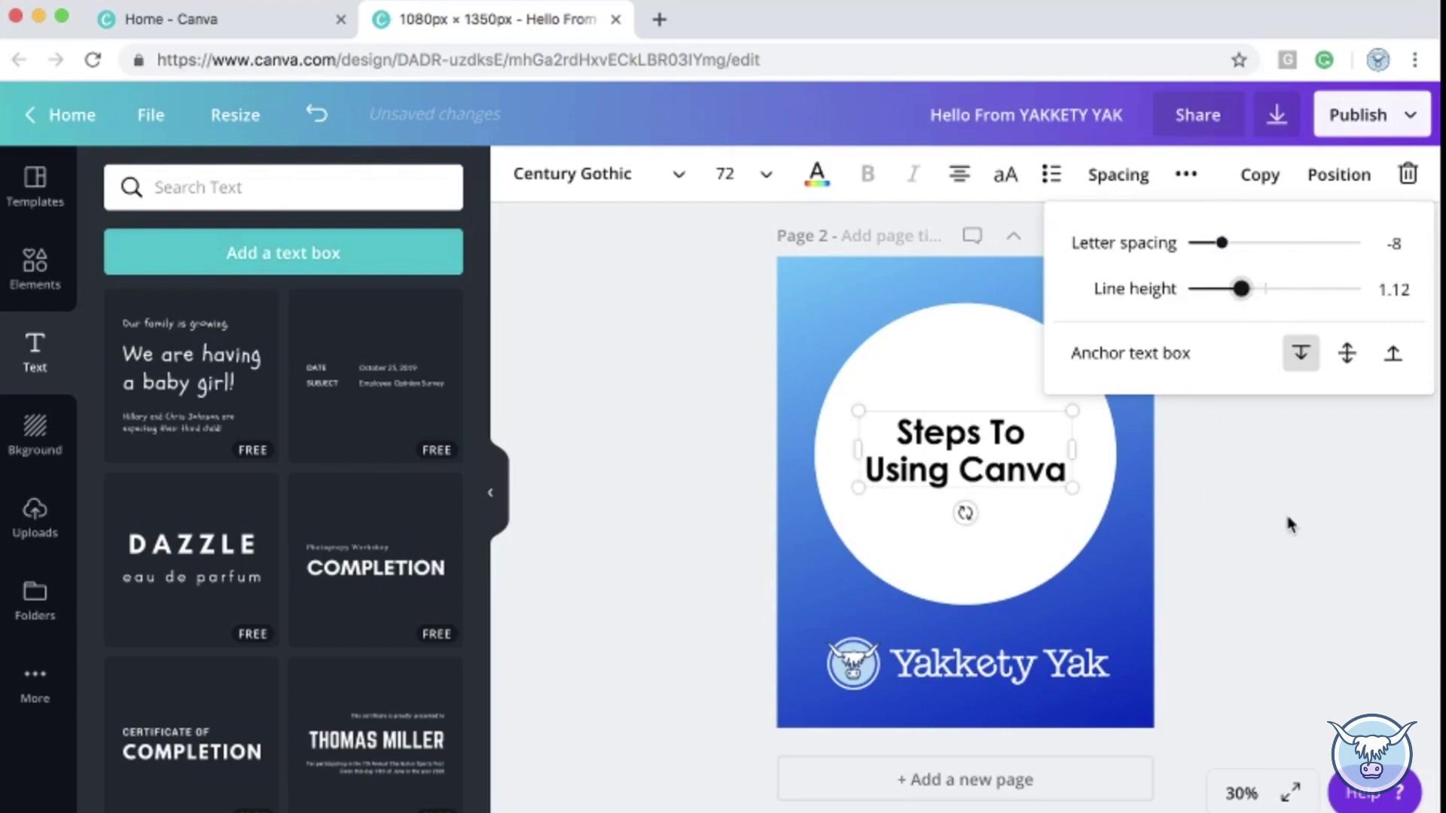
{"action": "left_click", "coordinate": [1289, 525]}
Colour all of the 'Steps To Using Canva' text light blue.
{"action": "left_click", "coordinate": [928, 433]}
{"action": "double_click", "coordinate": [908, 433]}
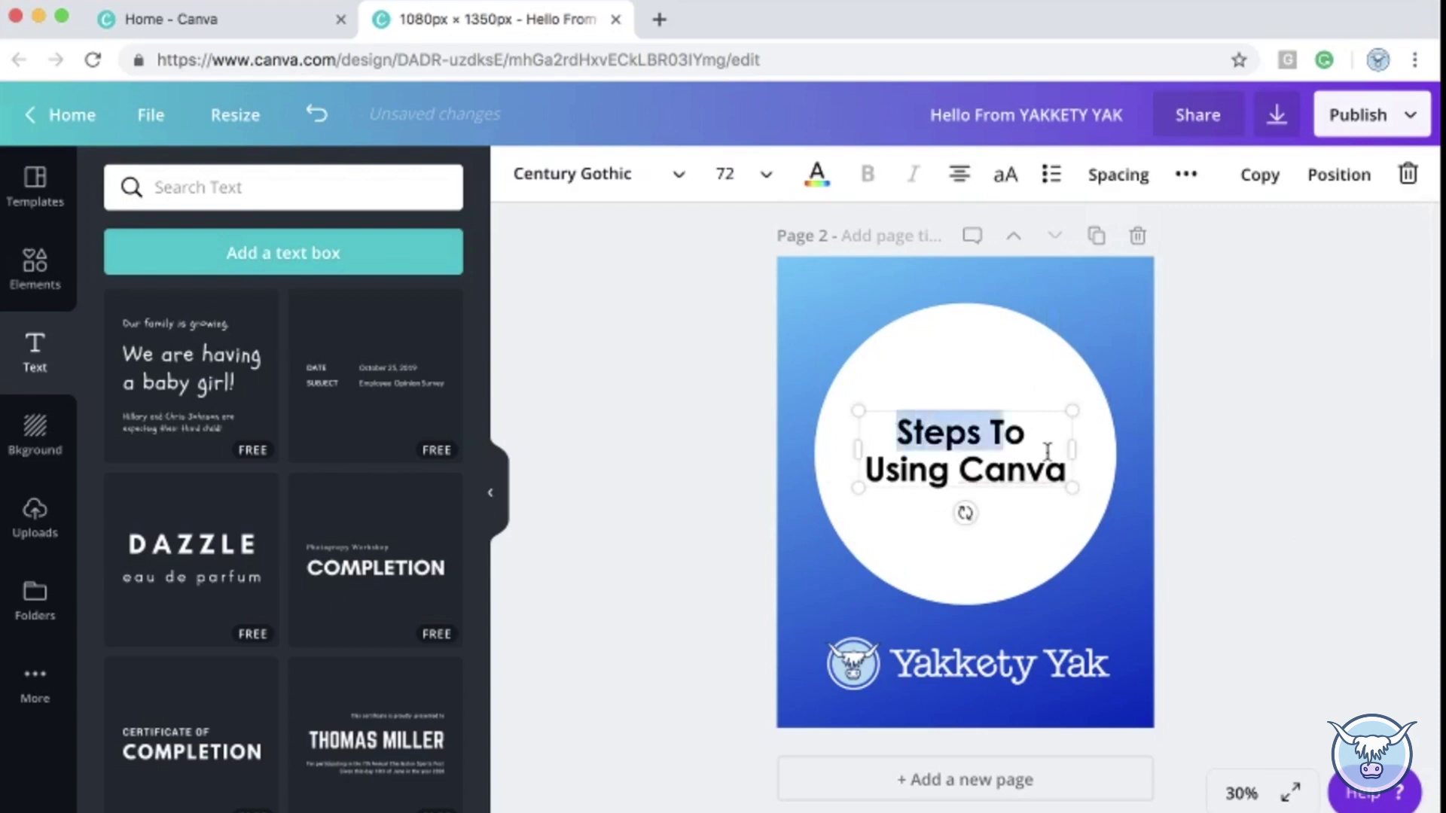
{"action": "left_click", "coordinate": [1070, 472]}
{"action": "key", "text": "ctrl+a"}
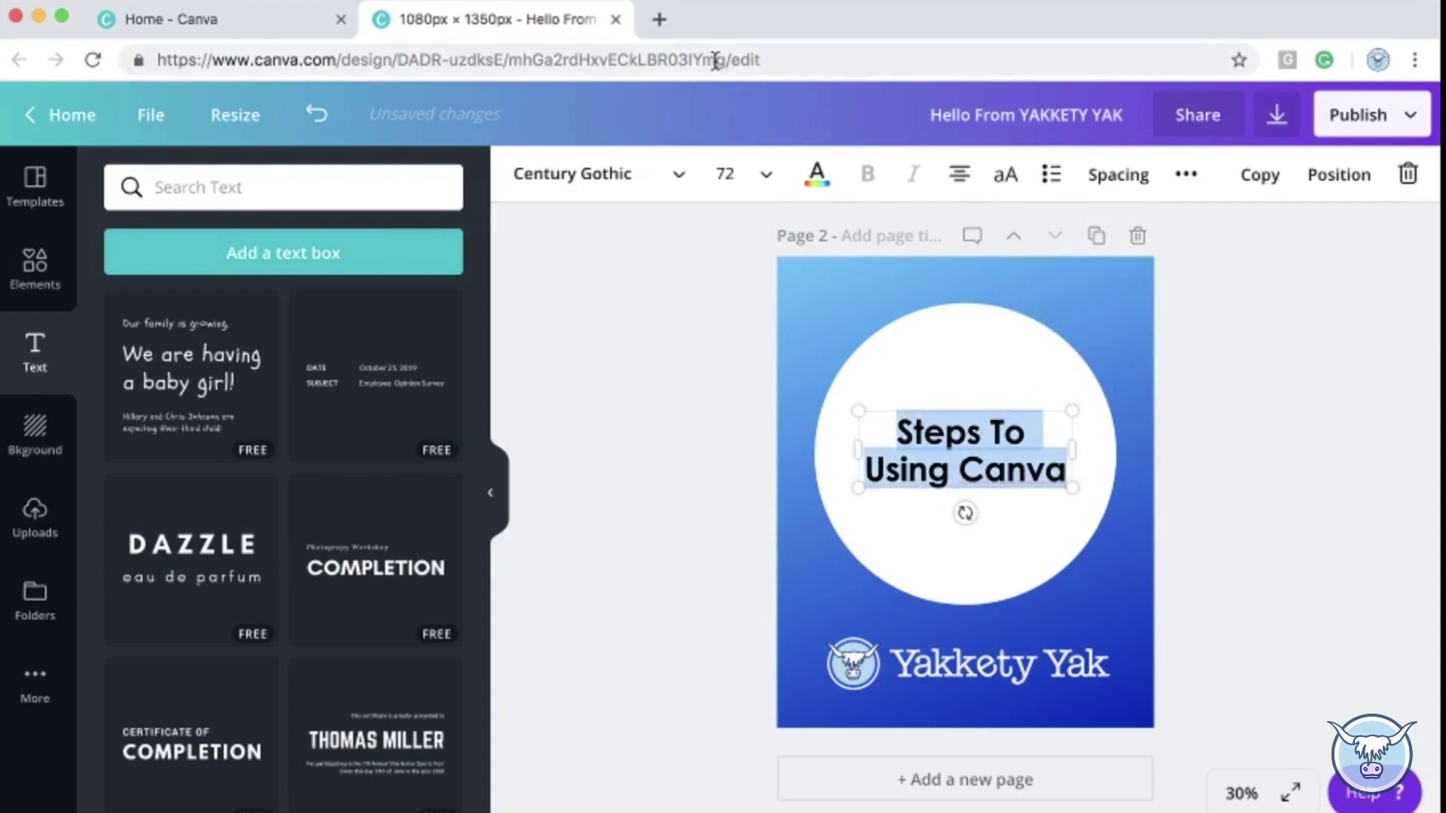
{"action": "left_click", "coordinate": [818, 179]}
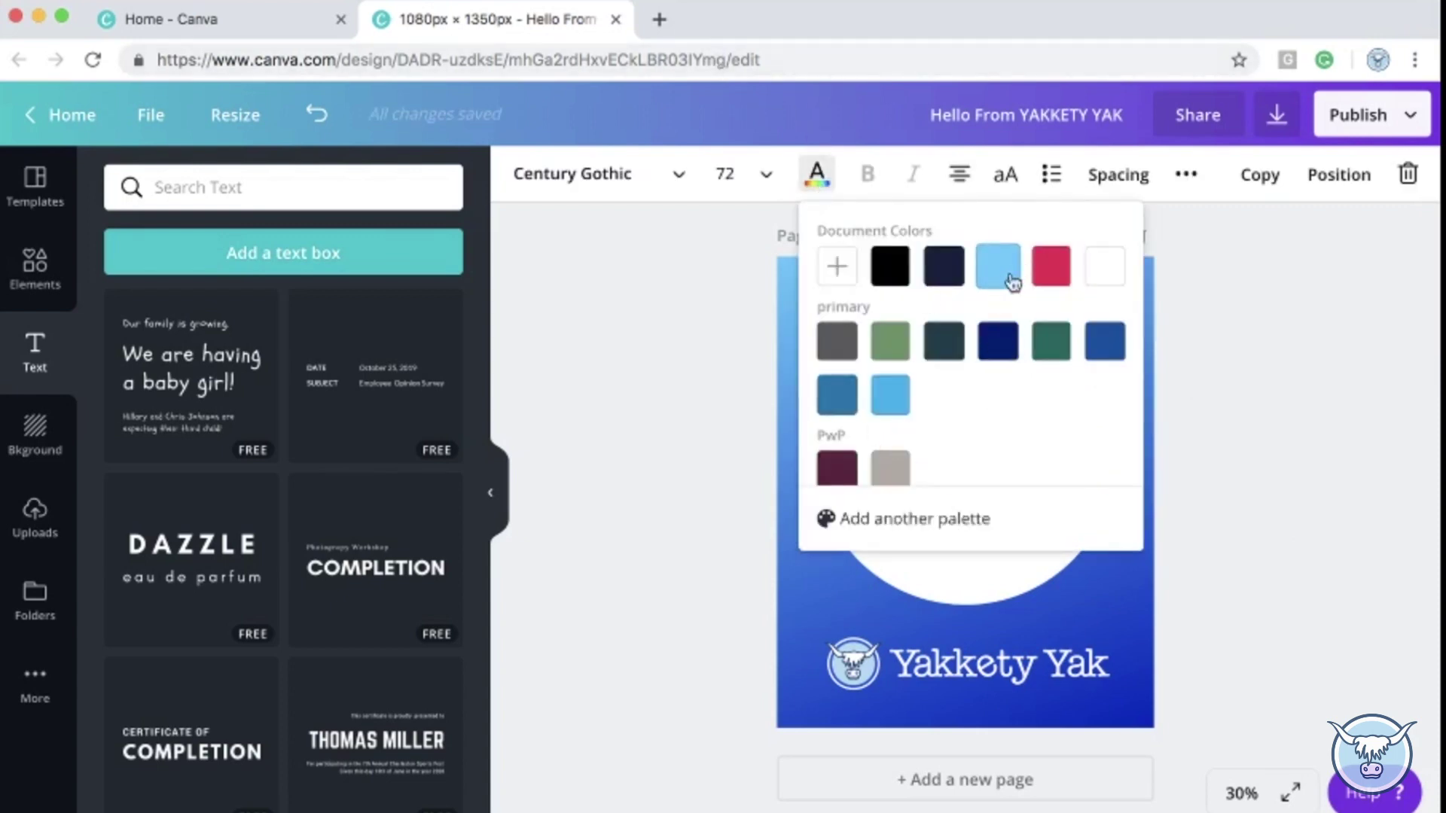
{"action": "left_click", "coordinate": [1013, 282]}
{"action": "left_click", "coordinate": [1315, 455]}
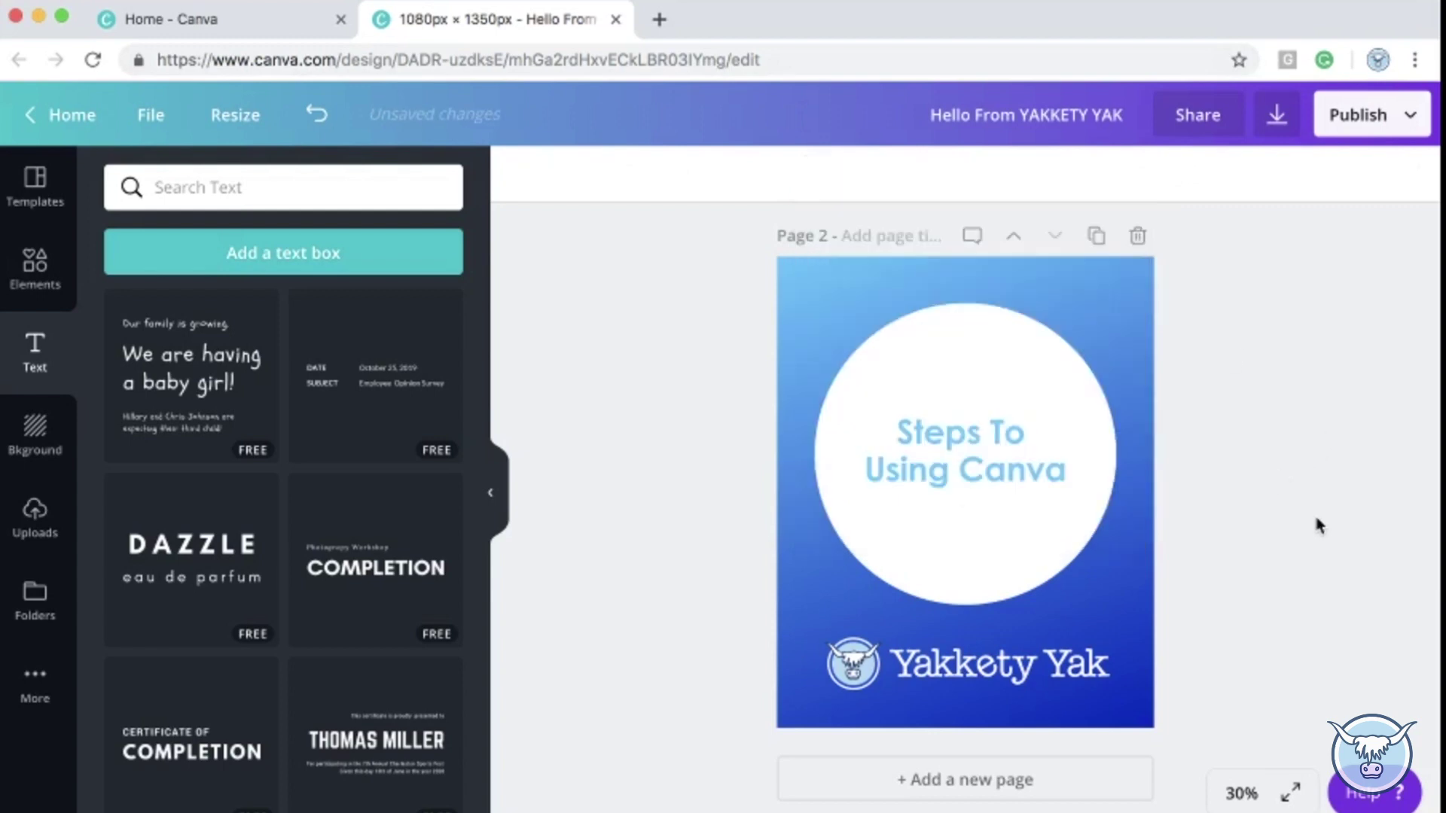
Set the white circle's transparency to about 93.
{"action": "left_click", "coordinate": [973, 340]}
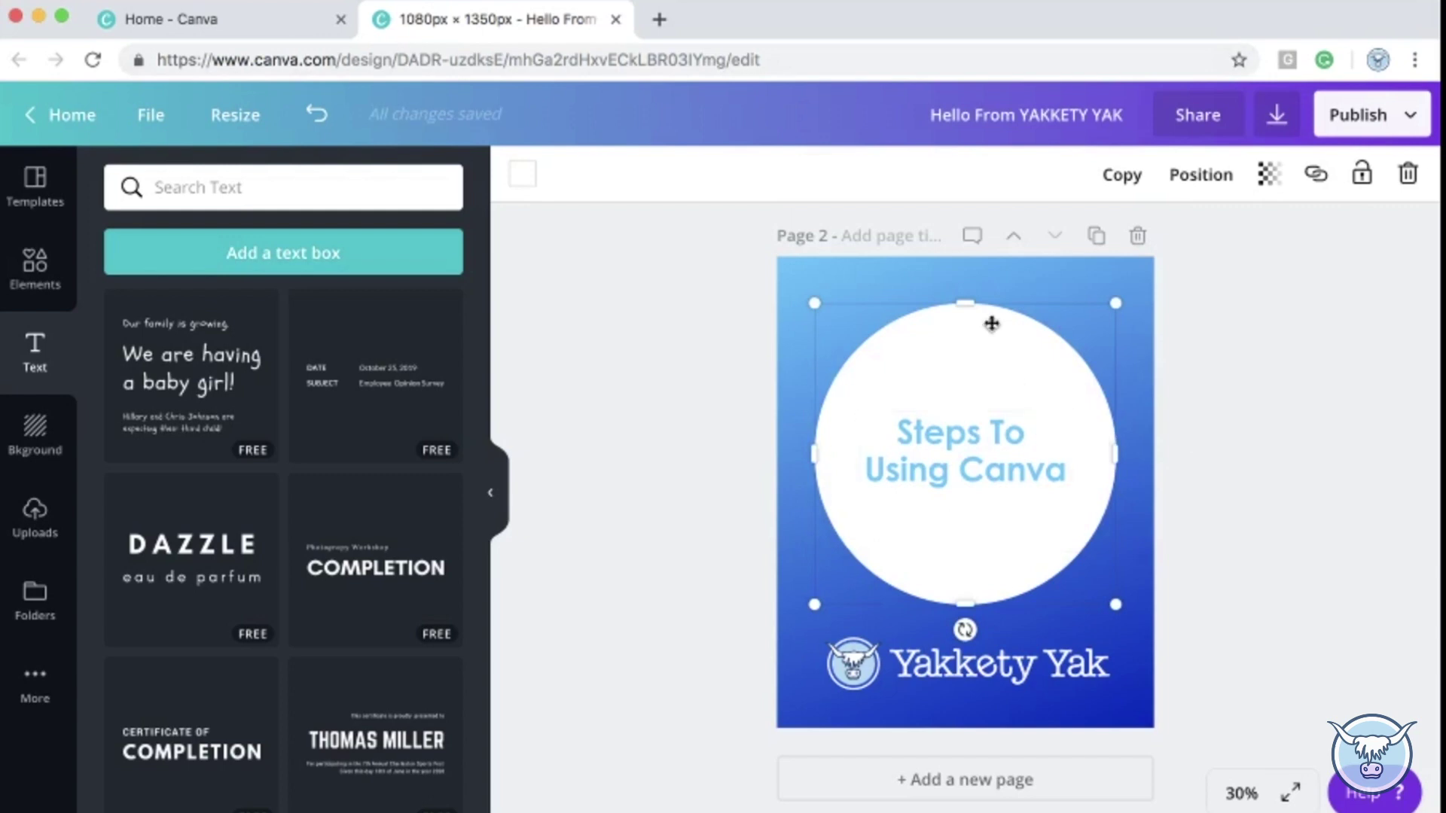
{"action": "left_click", "coordinate": [1269, 173]}
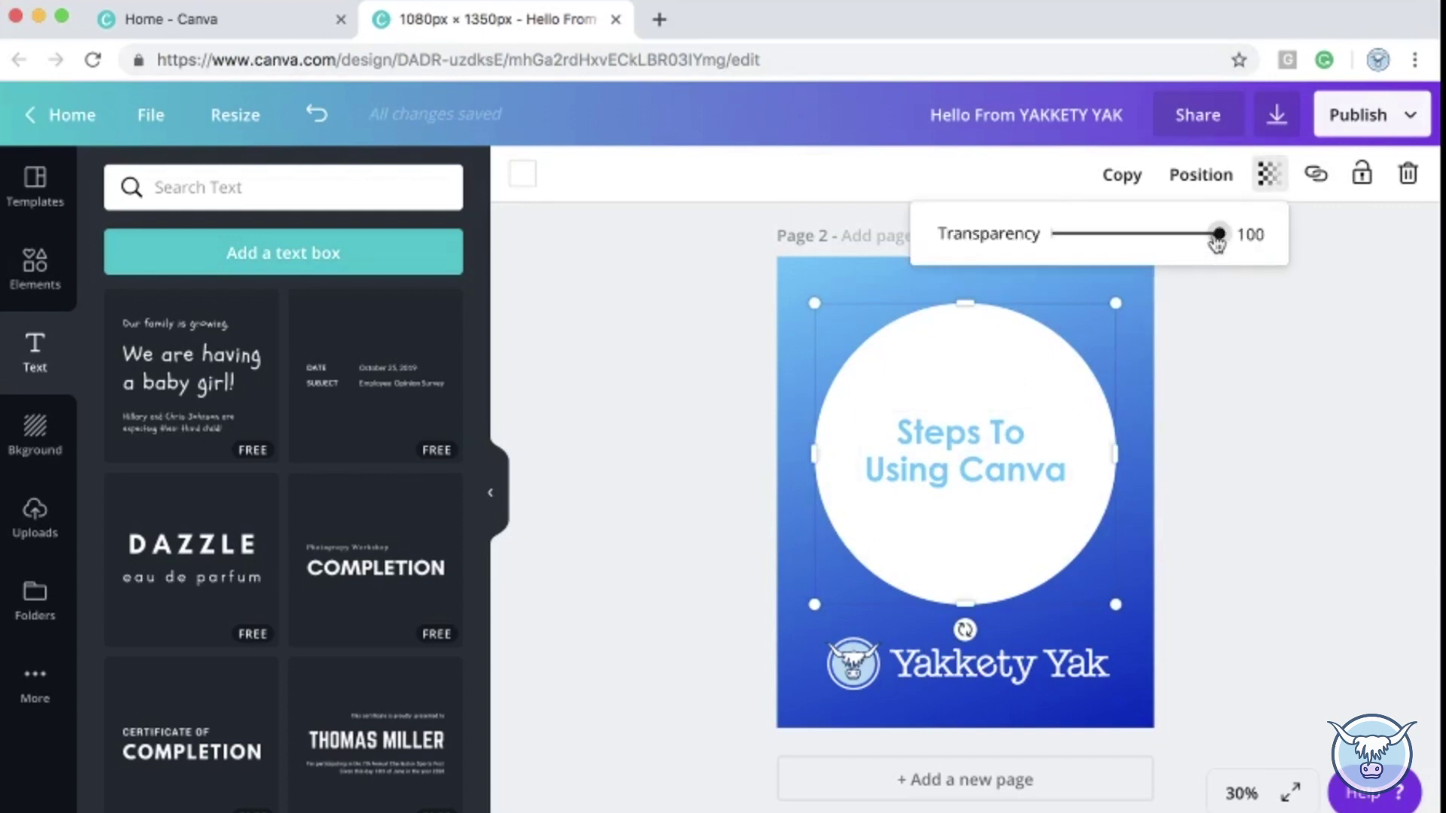
{"action": "left_click_drag", "start_coordinate": [1218, 246], "coordinate": [1256, 226]}
{"action": "left_click", "coordinate": [1191, 544]}
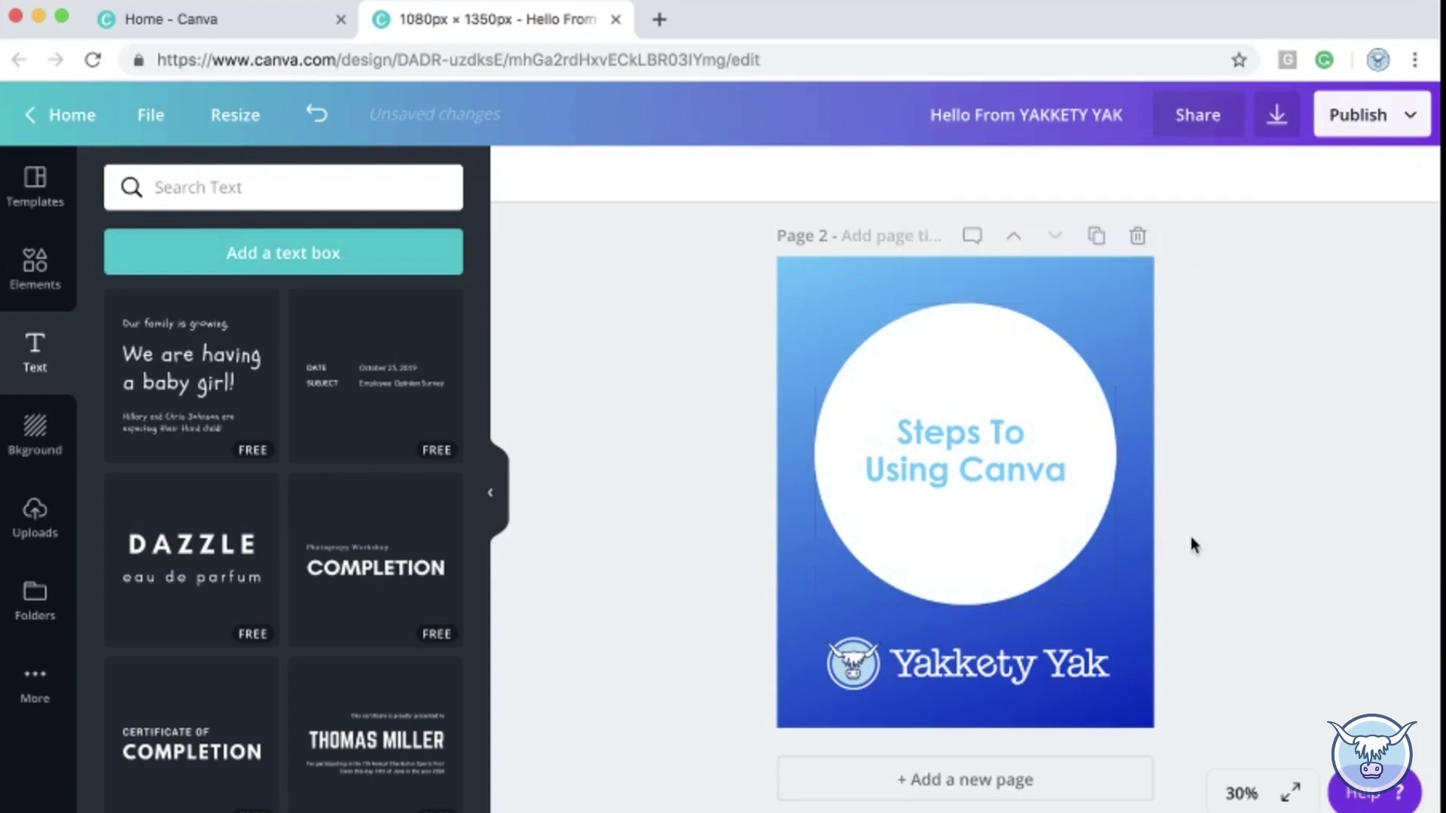
{"action": "left_click", "coordinate": [936, 381]}
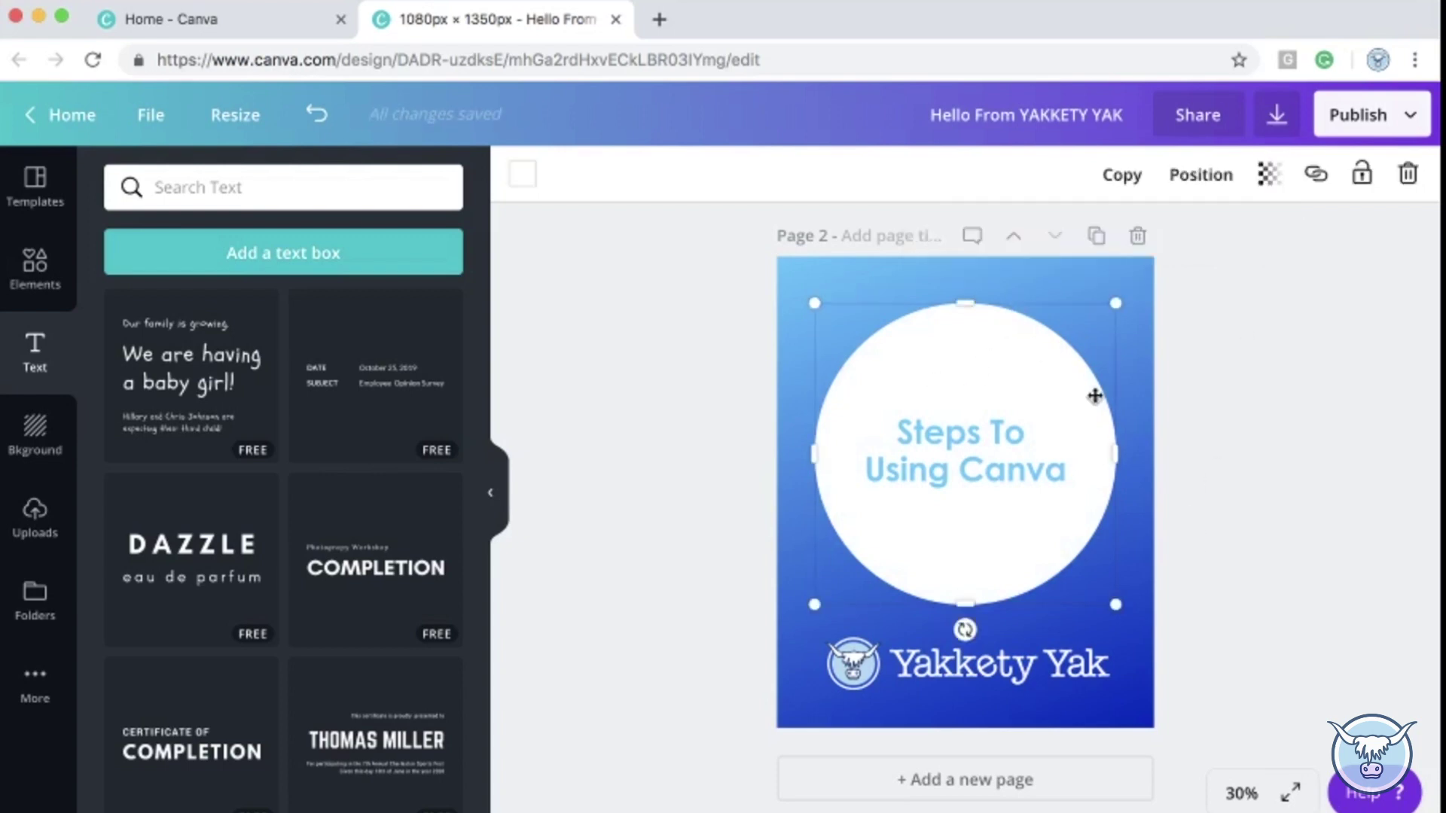
{"action": "left_click", "coordinate": [1256, 420]}
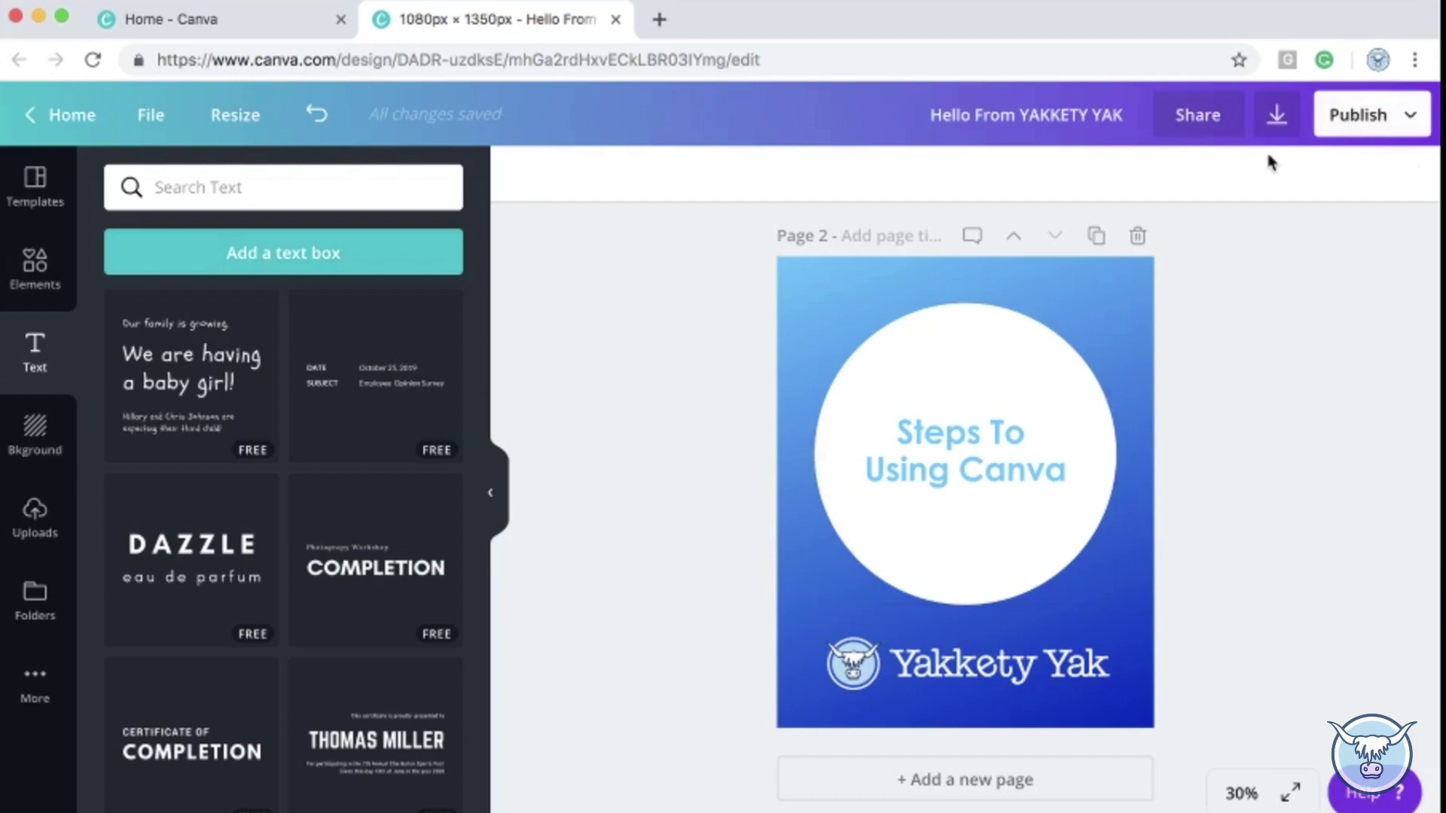
{"action": "left_click", "coordinate": [1276, 114]}
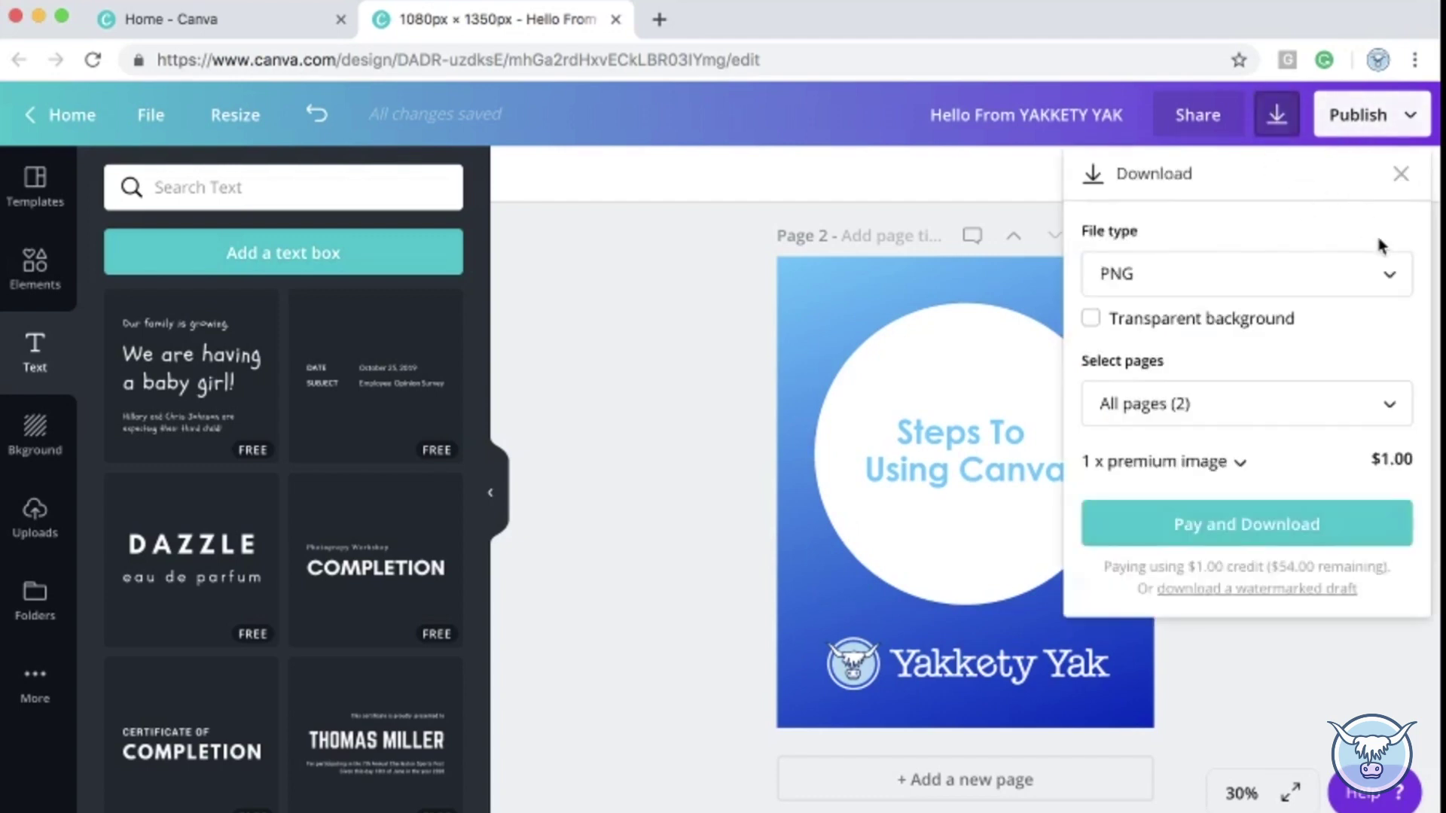
{"action": "left_click", "coordinate": [1388, 273]}
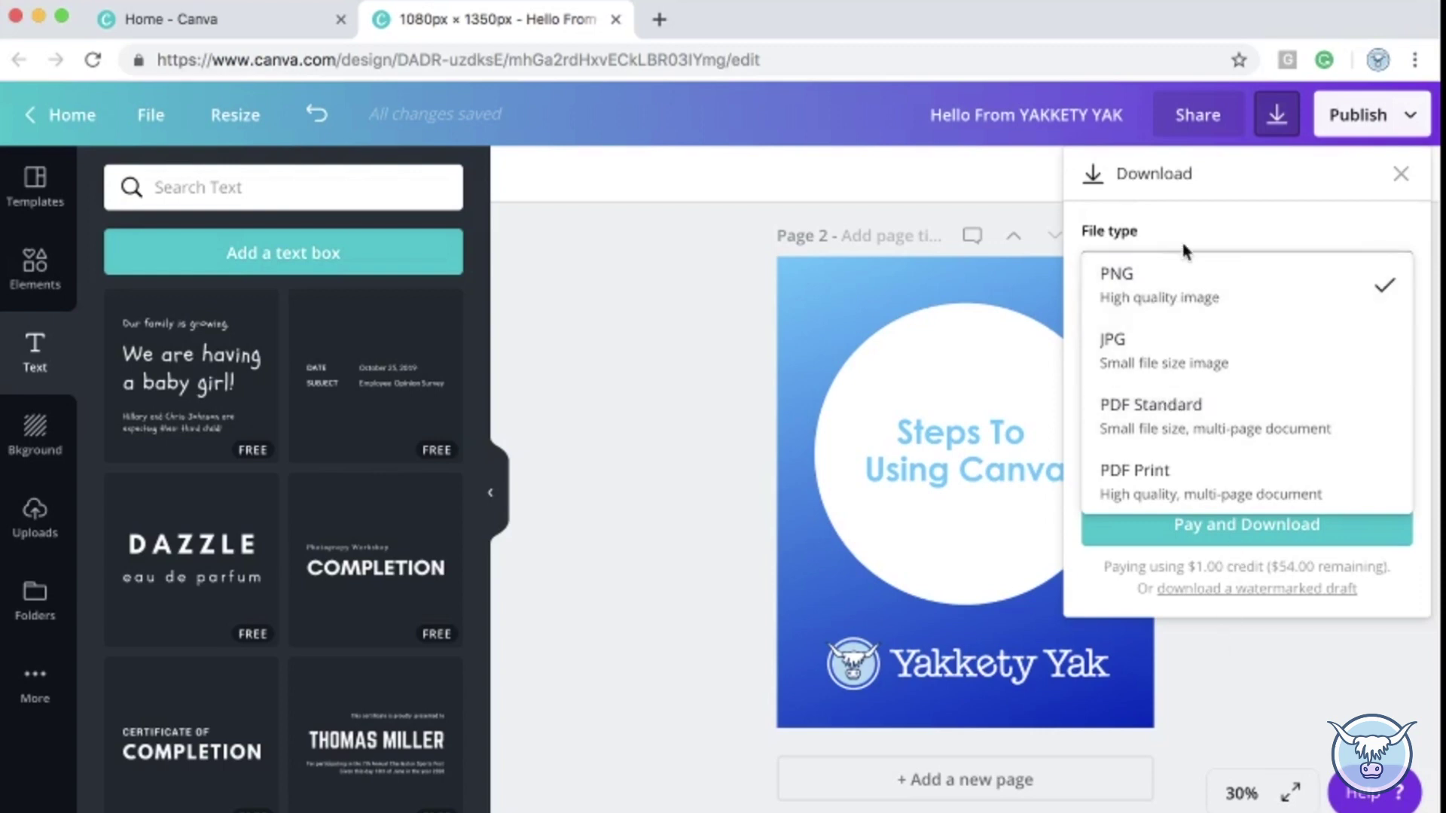
{"action": "left_click", "coordinate": [1291, 682]}
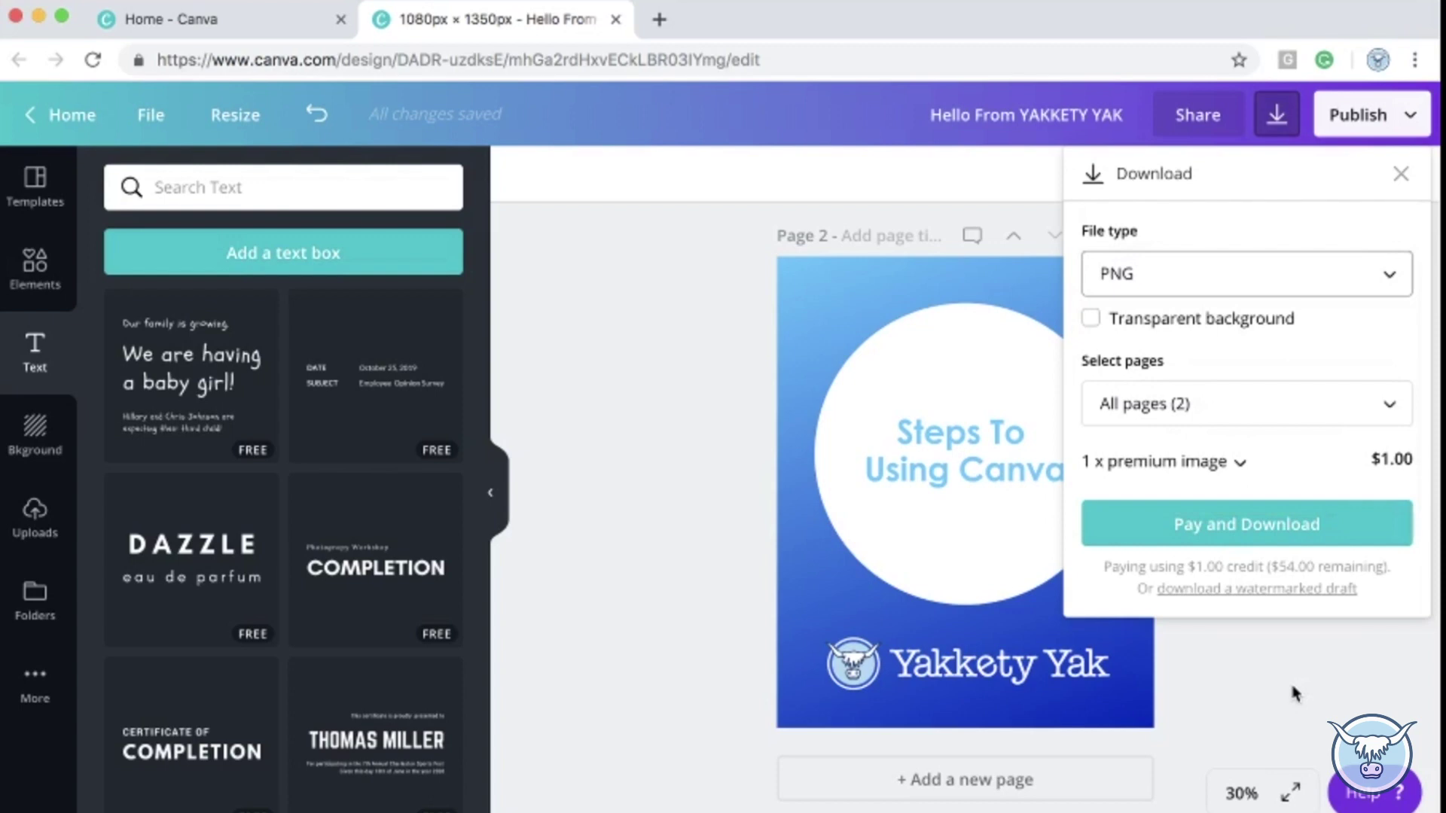
{"action": "left_click", "coordinate": [1290, 681]}
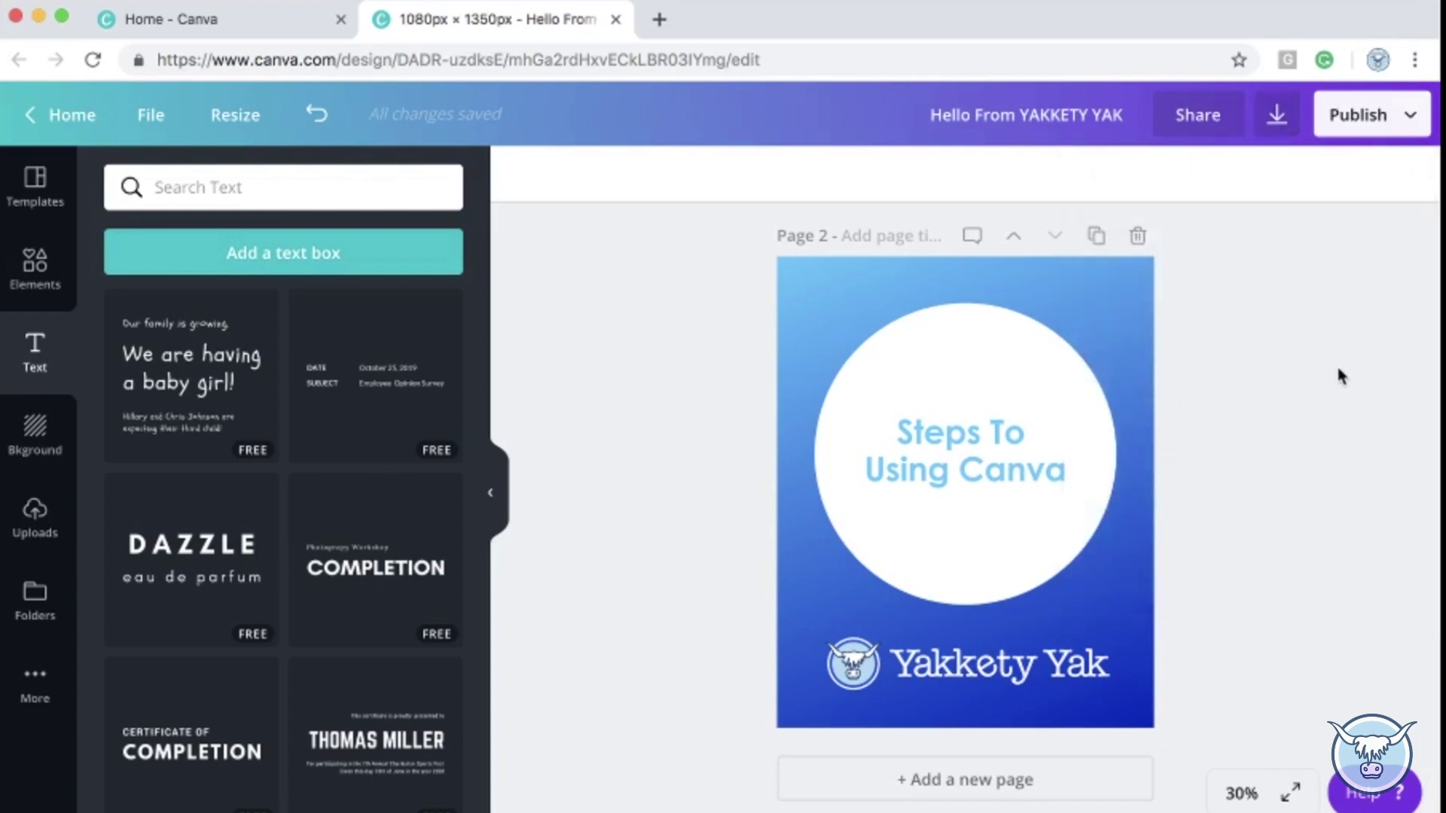